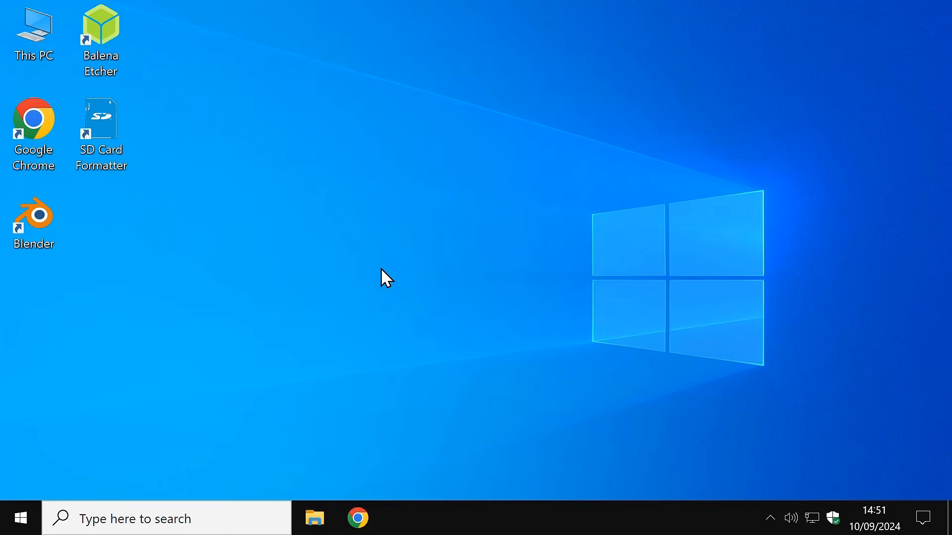
# Step: Open the Windows 10 Start menu from the taskbar
pyautogui.click(20, 518)
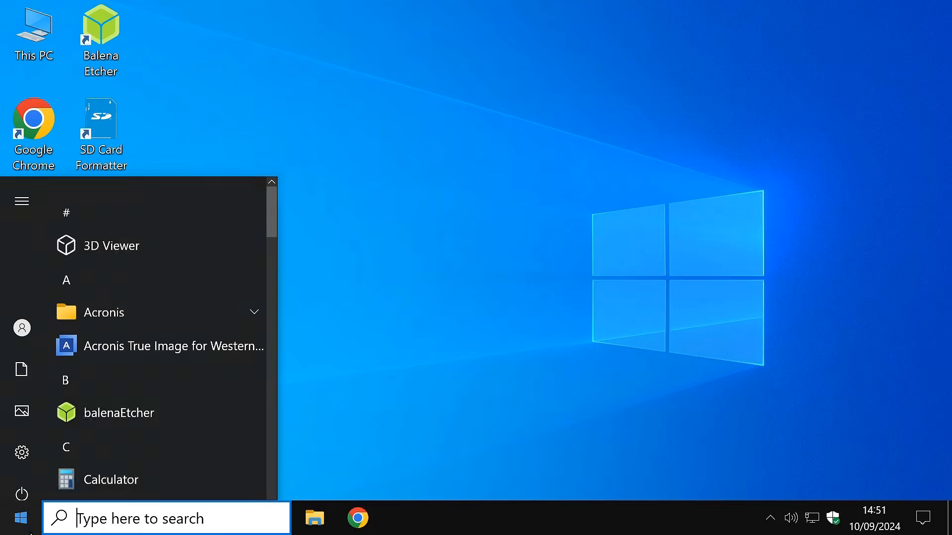
# Step: Restart Windows and press F10 during boot to enter HP Computer Setup
pyautogui.click(21, 486)
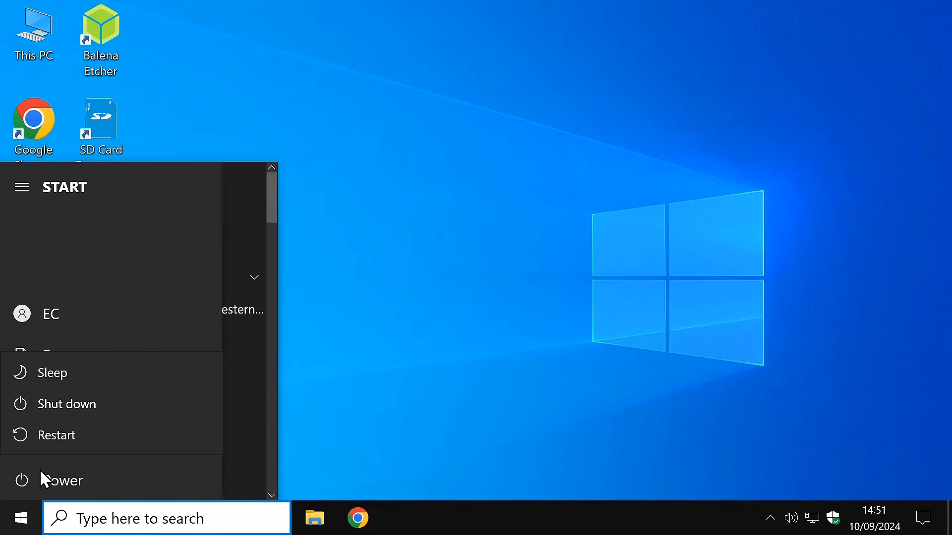
pyautogui.click(62, 437)
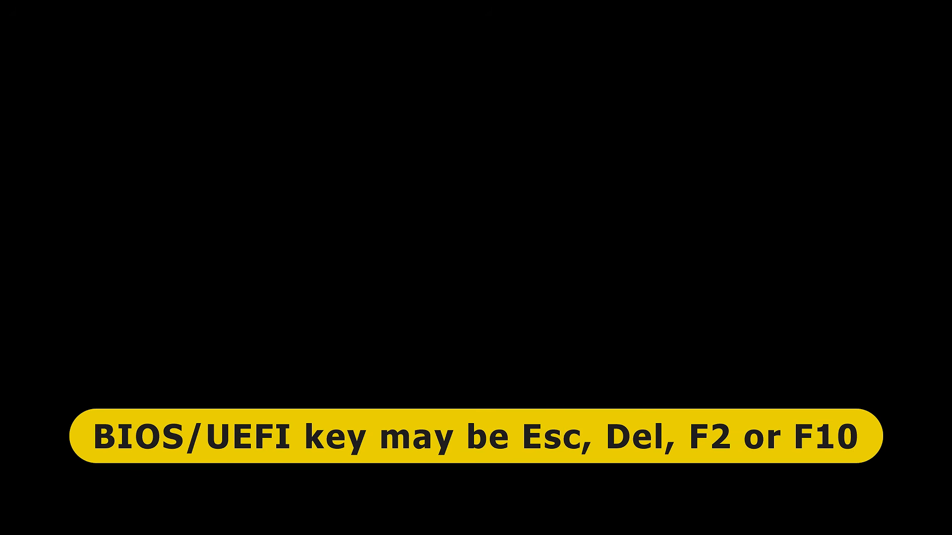
pyautogui.press('F10')
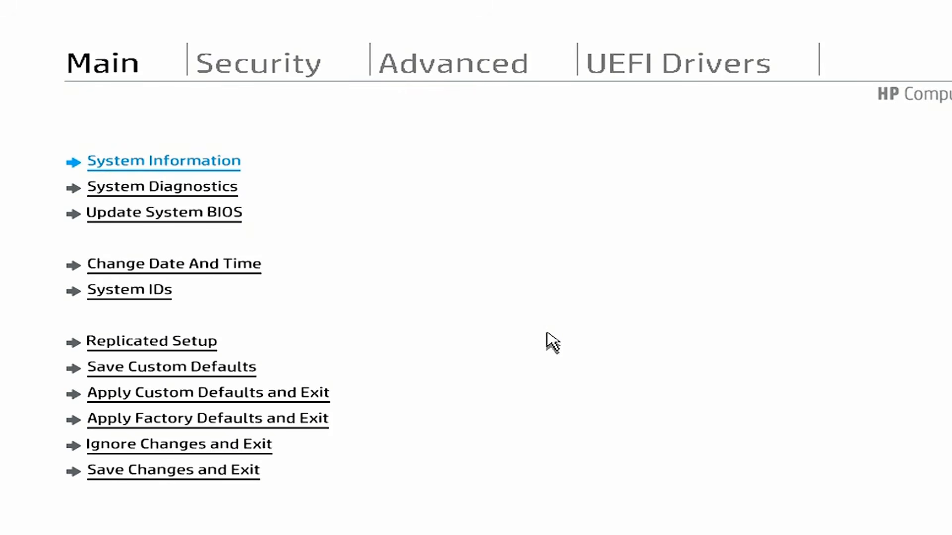
# Step: Enable VTx and VTd under Advanced > System Options in HP Computer Setup
pyautogui.press('Right')
pyautogui.press('Right')
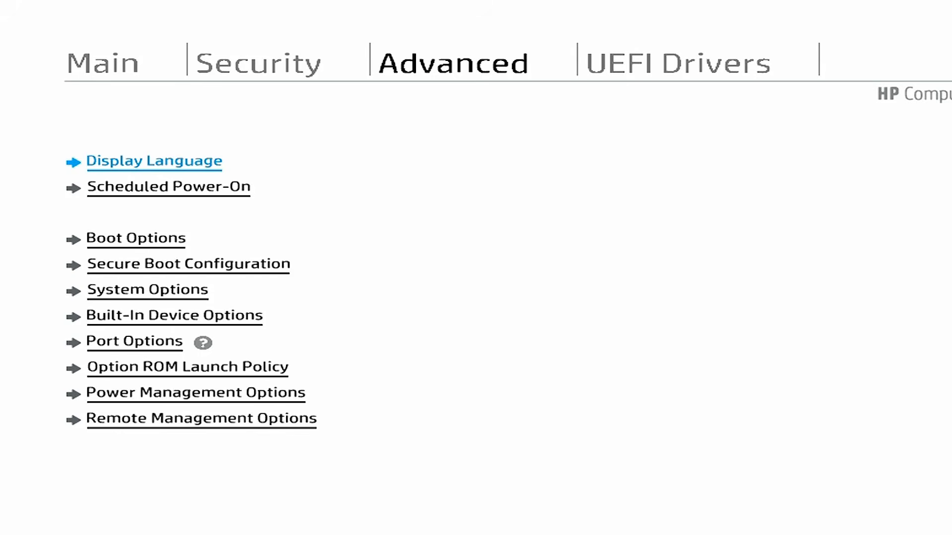
pyautogui.press('Down')
pyautogui.press('Down')
pyautogui.press('Down')
pyautogui.press('Down')
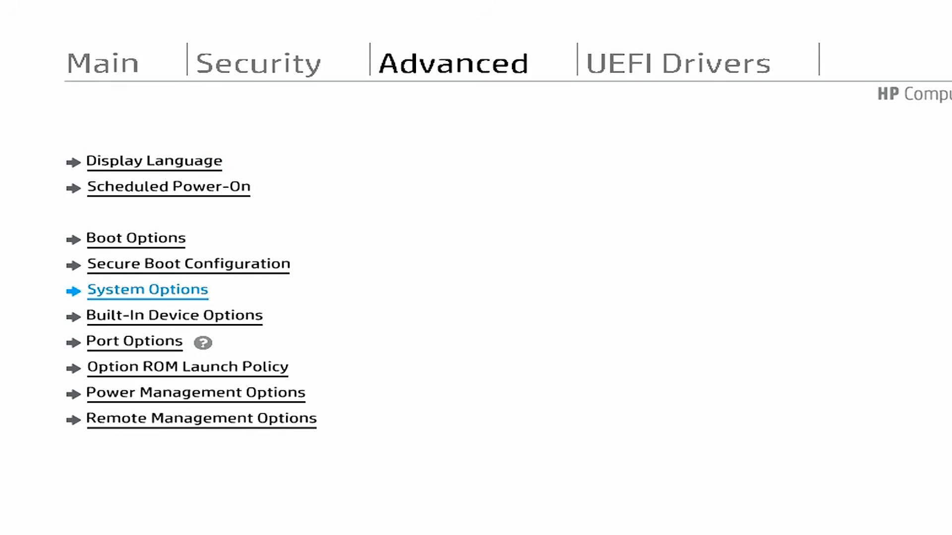
pyautogui.press('Return')
pyautogui.press('Down')
pyautogui.press('Down')
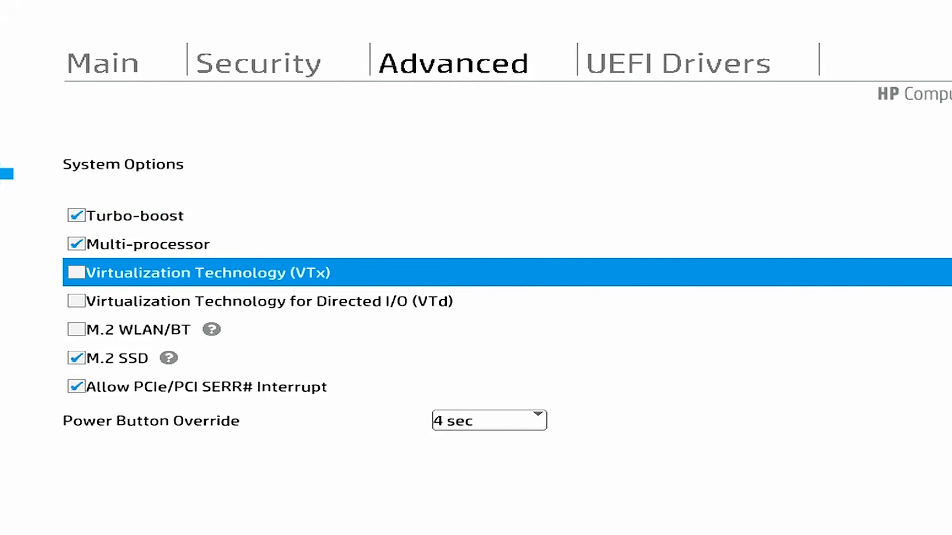
pyautogui.press('space')
pyautogui.press('Down')
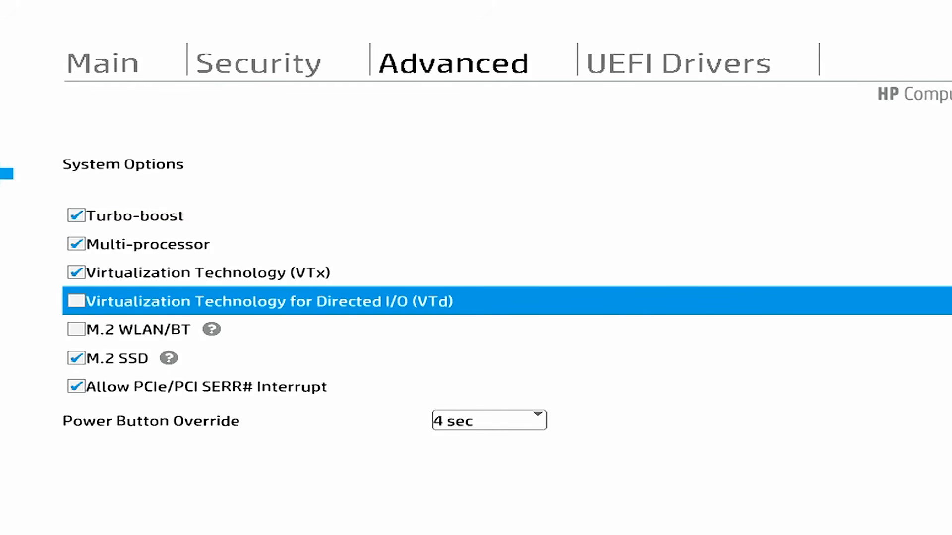
pyautogui.press('space')
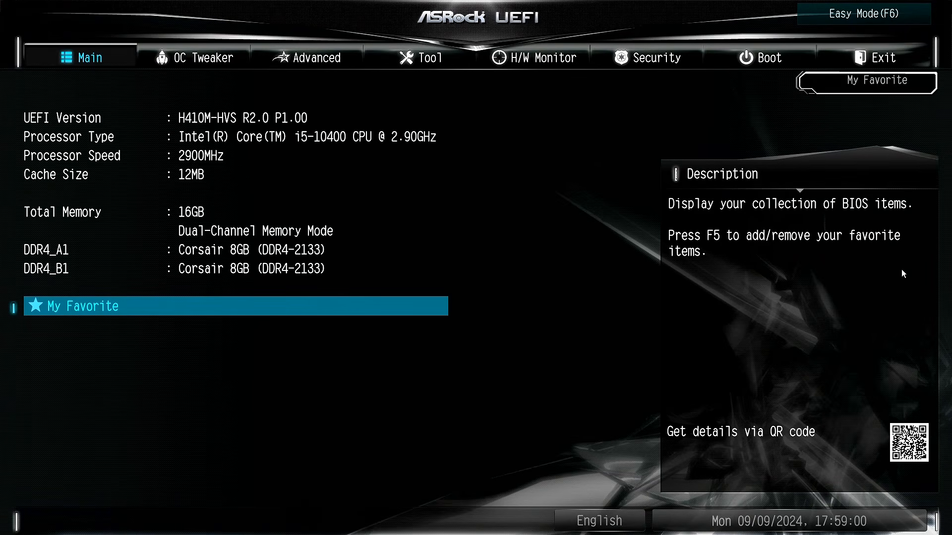
# Step: Set Intel Virtualization Technology to Enabled in ASRock's Advanced > CPU Configuration
pyautogui.press('Right')
pyautogui.press('Right')
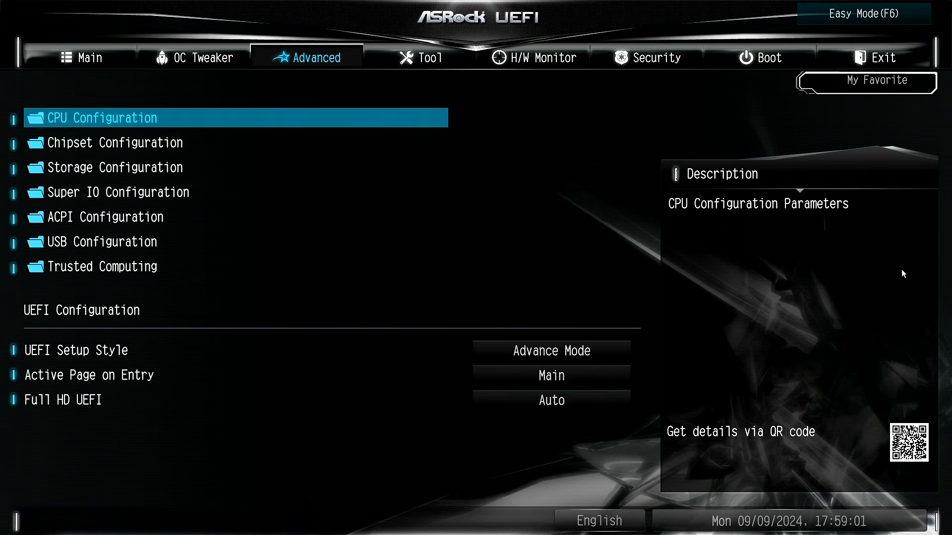
pyautogui.press('Return')
pyautogui.press('Down')
pyautogui.press('Down')
pyautogui.press('Down')
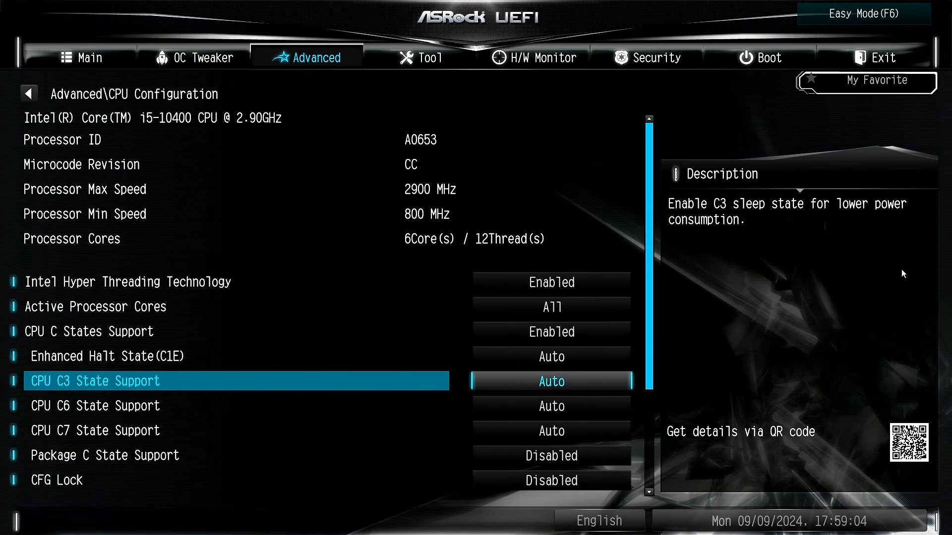
pyautogui.press('Down')
pyautogui.press('Down')
pyautogui.press('Down')
pyautogui.press('Down')
pyautogui.press('Down')
pyautogui.press('Down')
pyautogui.press('Down')
pyautogui.press('Down')
pyautogui.press('Down')
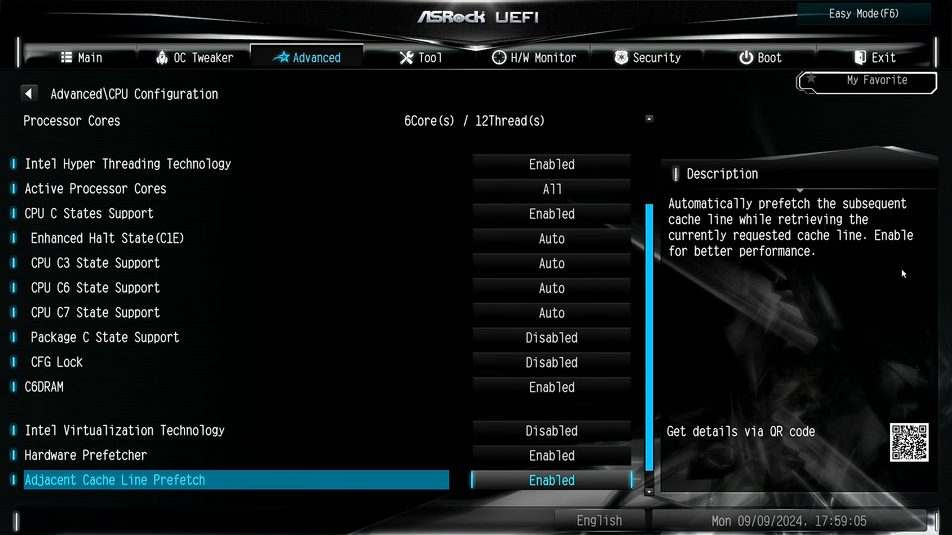
pyautogui.press('Up')
pyautogui.press('Up')
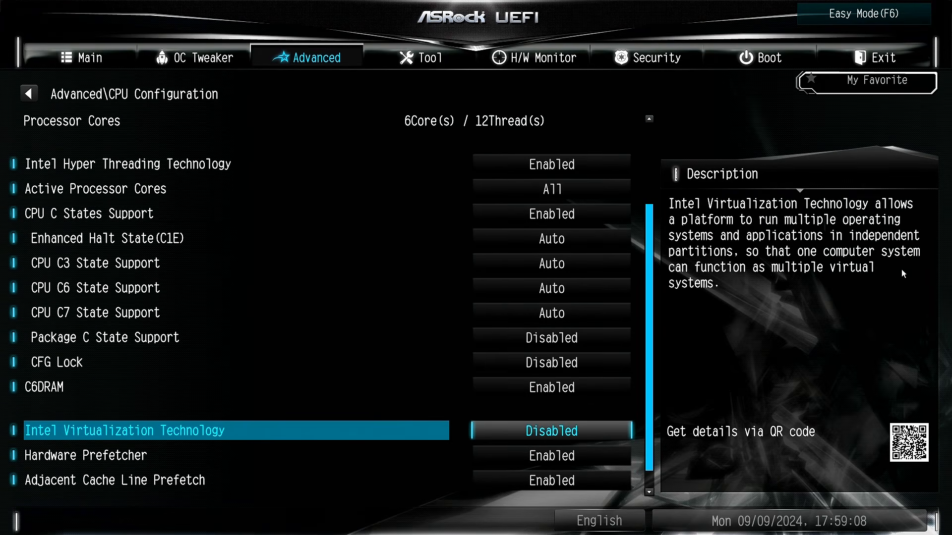
pyautogui.press('Return')
pyautogui.press('Down')
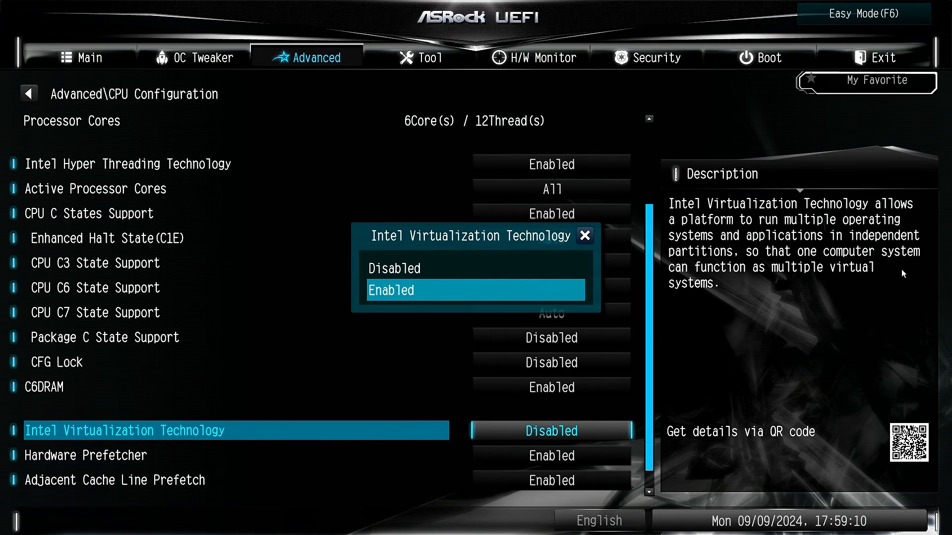
pyautogui.press('Return')
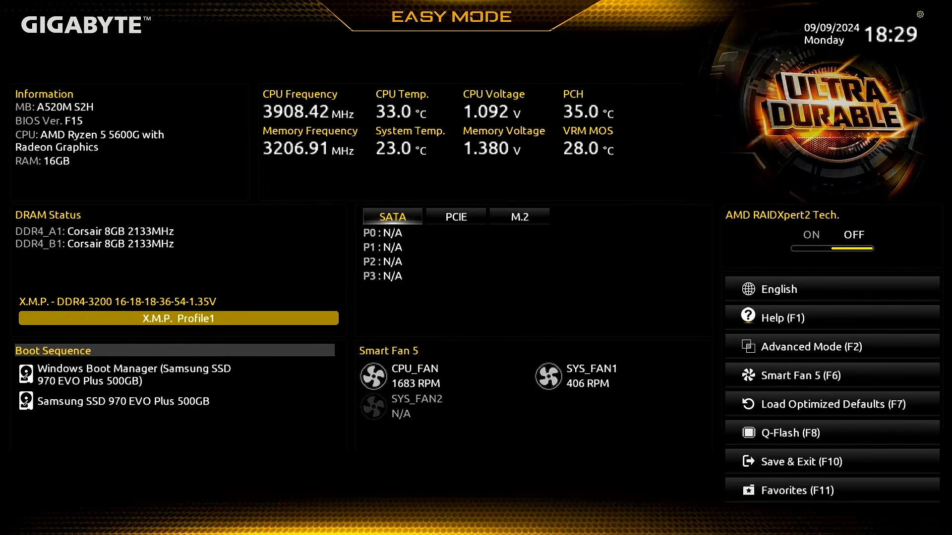
# Step: Set SVM Mode to Enabled under Tweaker > Advanced CPU Settings in Gigabyte's Advanced Mode
pyautogui.press('F2')
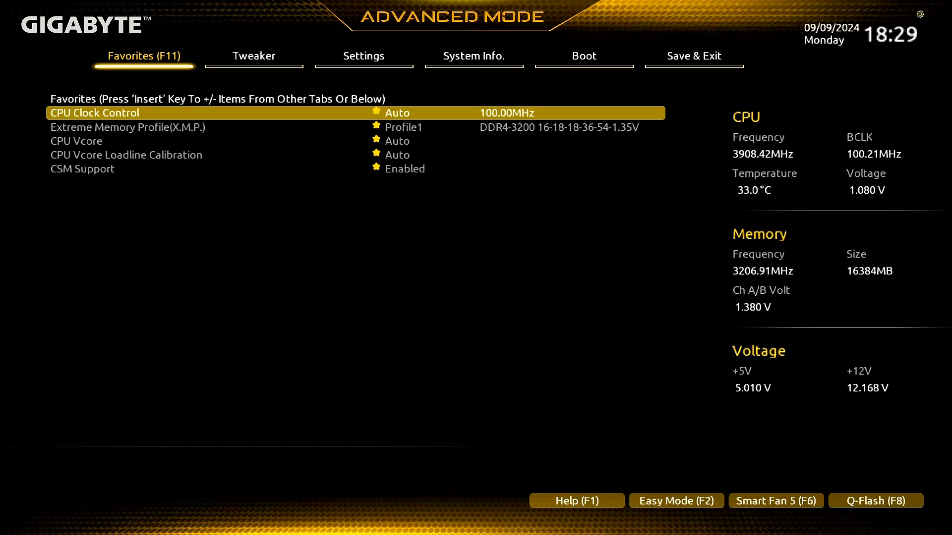
pyautogui.press('Right')
pyautogui.press('Down')
pyautogui.press('Down')
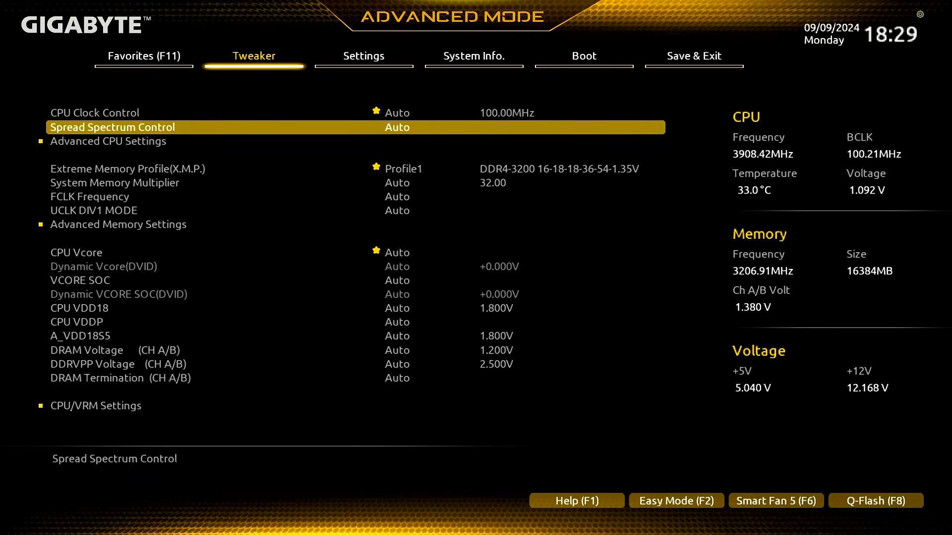
pyautogui.press('Return')
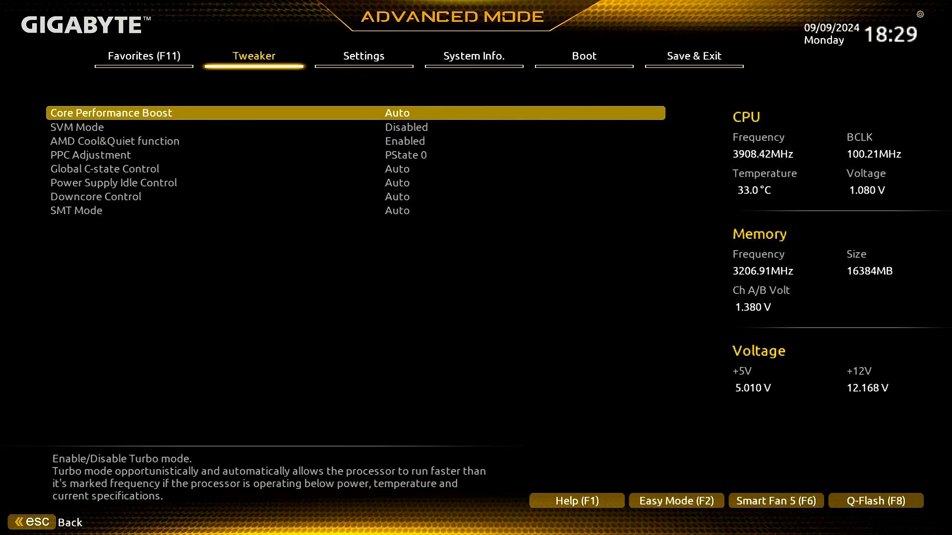
pyautogui.press('Down')
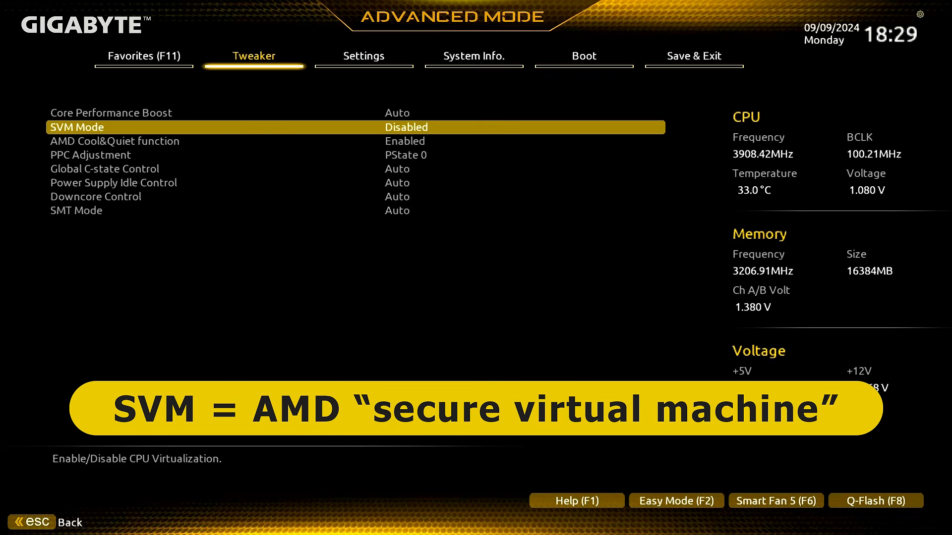
pyautogui.press('Return')
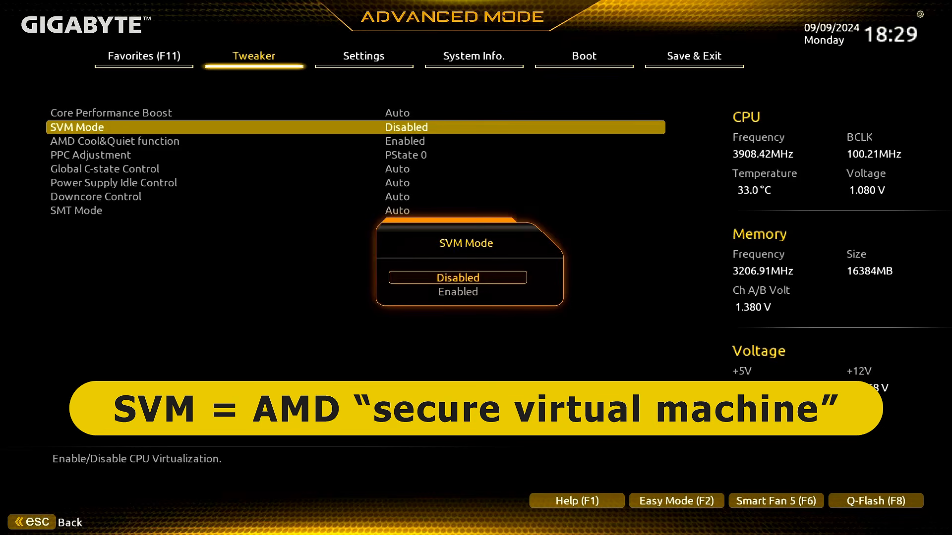
pyautogui.press('Down')
pyautogui.press('Return')
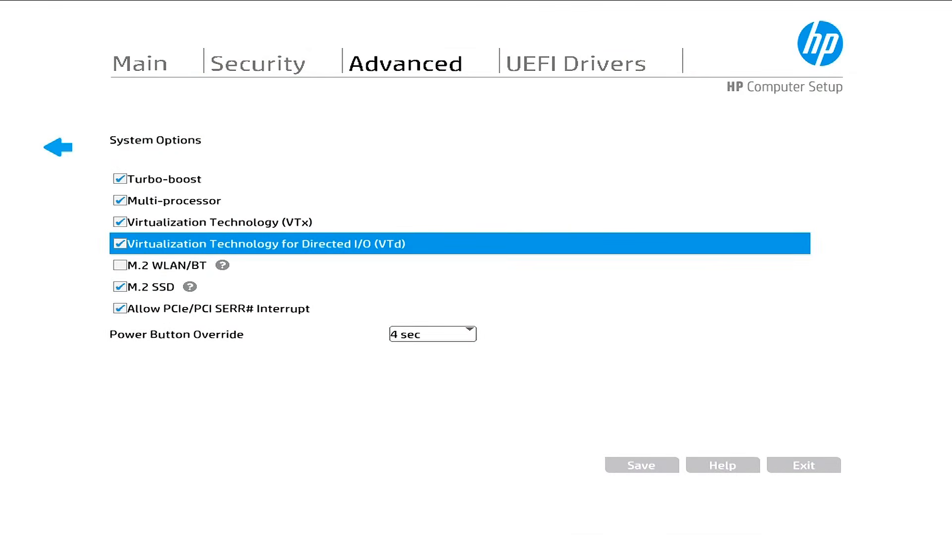
# Step: Choose Save Changes and Exit in HP Computer Setup, confirming to save and restart
pyautogui.press('Left')
pyautogui.press('Left')
pyautogui.press('Down')
pyautogui.press('Down')
pyautogui.press('Down')
pyautogui.press('Down')
pyautogui.press('Down')
pyautogui.press('Down')
pyautogui.press('Down')
pyautogui.press('Down')
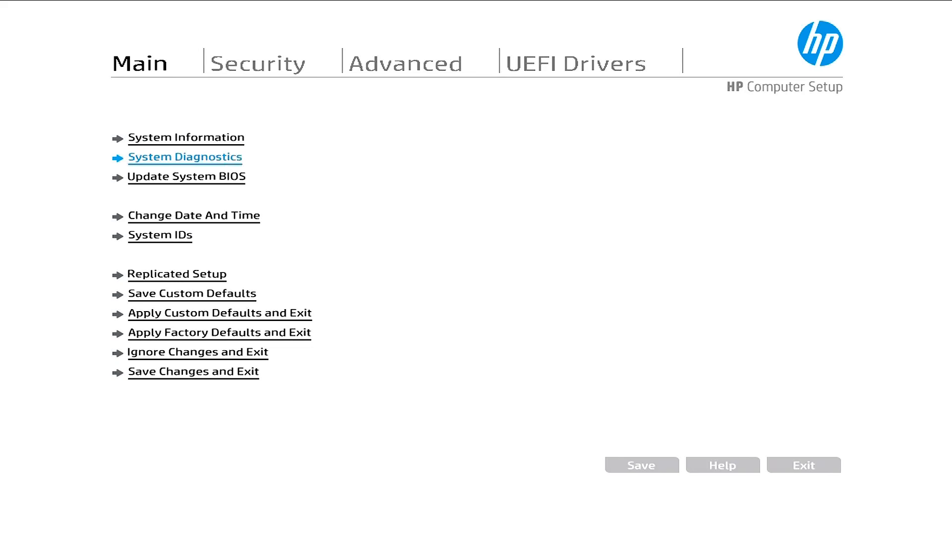
pyautogui.press('Down')
pyautogui.press('Down')
pyautogui.press('Return')
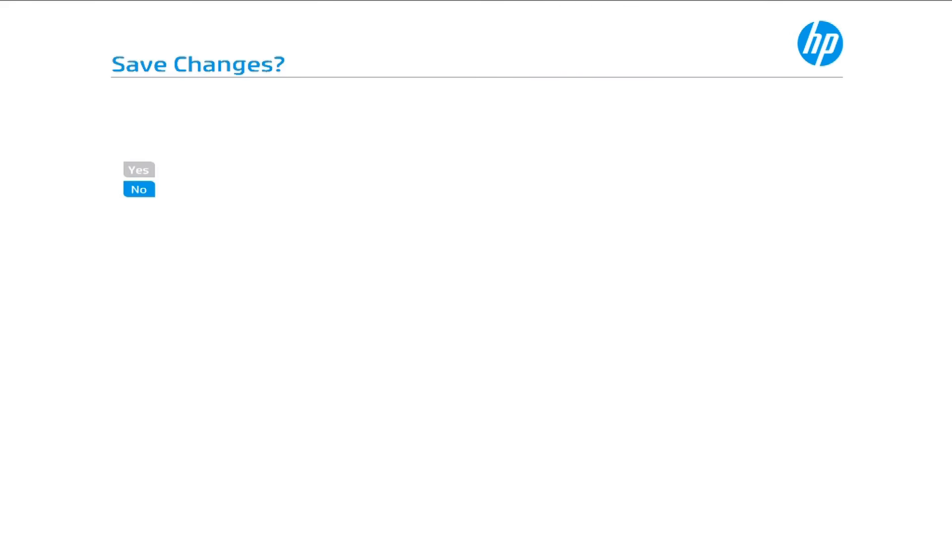
pyautogui.press('Up')
pyautogui.press('Return')
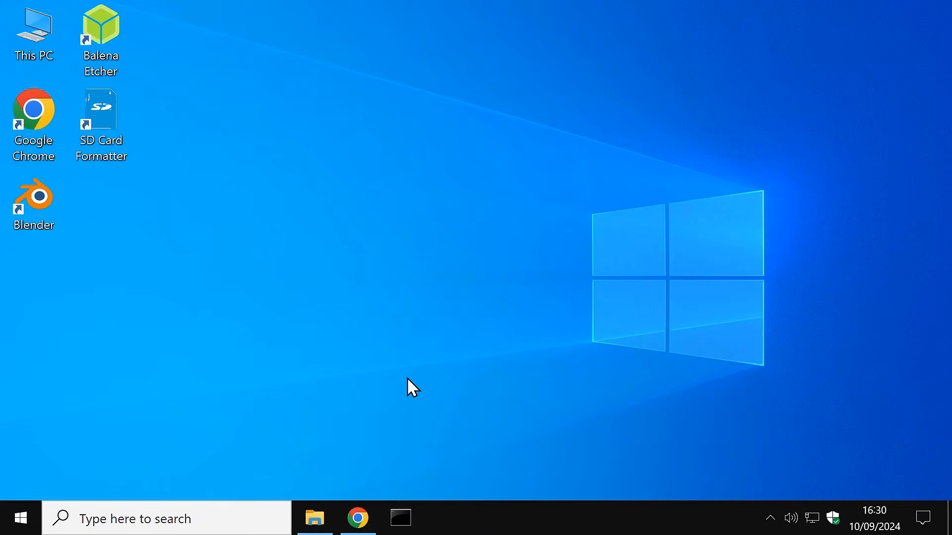
# Step: Bring Chrome to the front showing the virtualbox.org welcome page
pyautogui.click(371, 508)
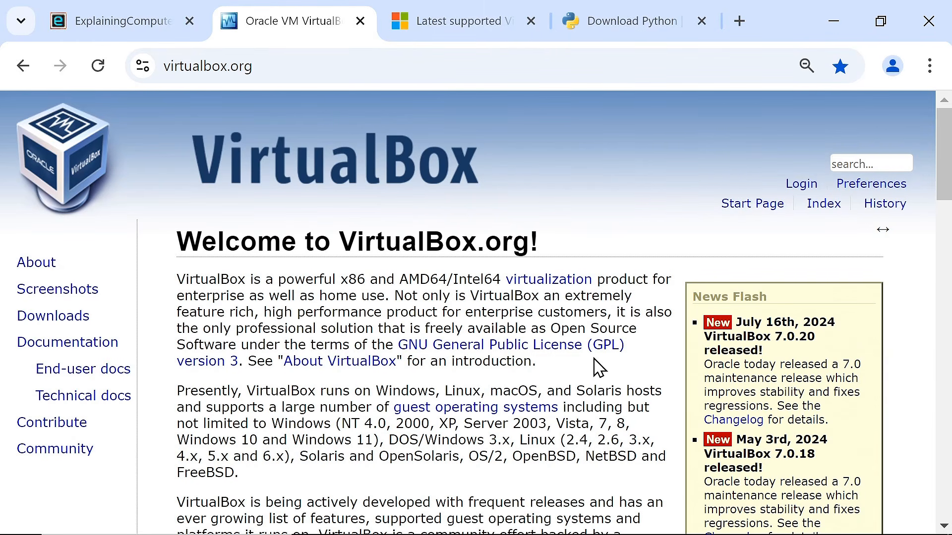
# Step: Download the VirtualBox 7.0.20 Windows-hosts installer and the 7.0.20 Extension Pack for all platforms
pyautogui.click(53, 325)
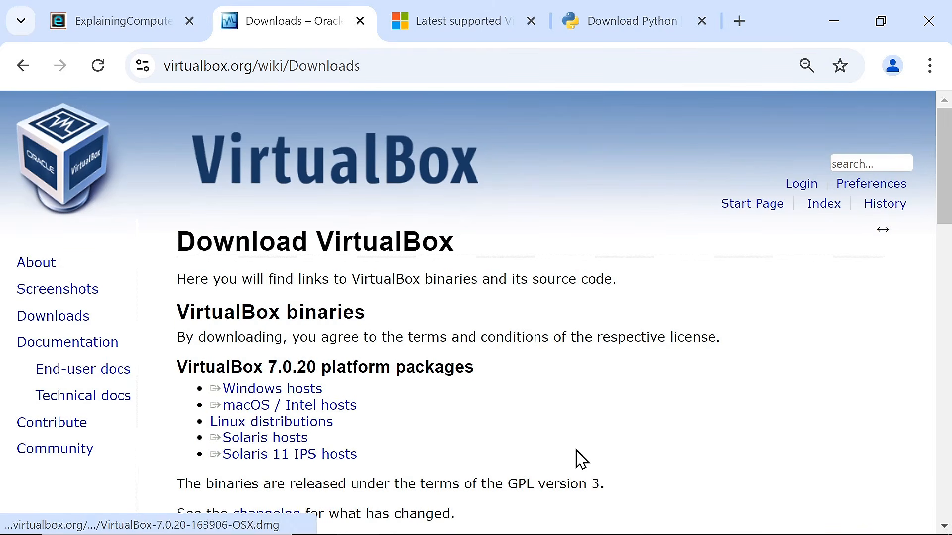
pyautogui.click(306, 391)
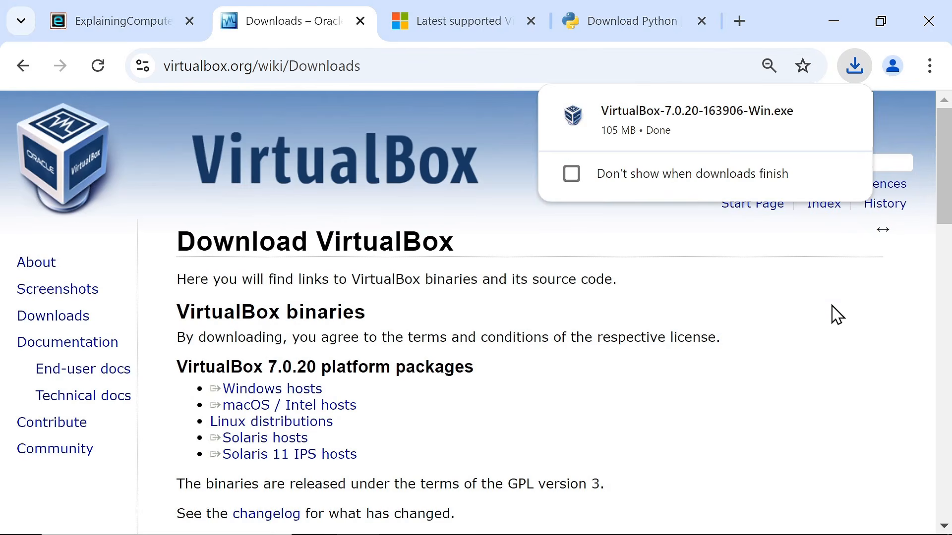
pyautogui.moveTo(947, 206); pyautogui.dragTo(937, 295)
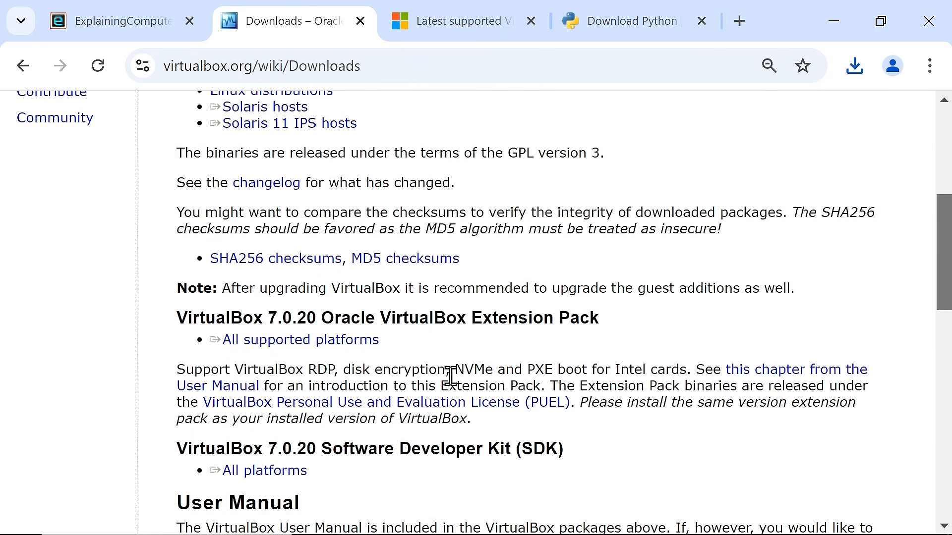
pyautogui.click(357, 342)
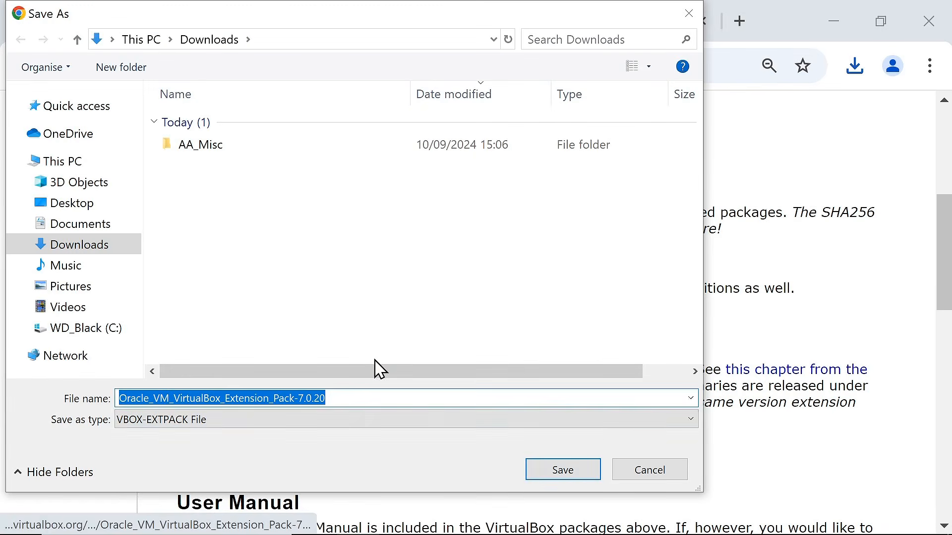
pyautogui.click(535, 476)
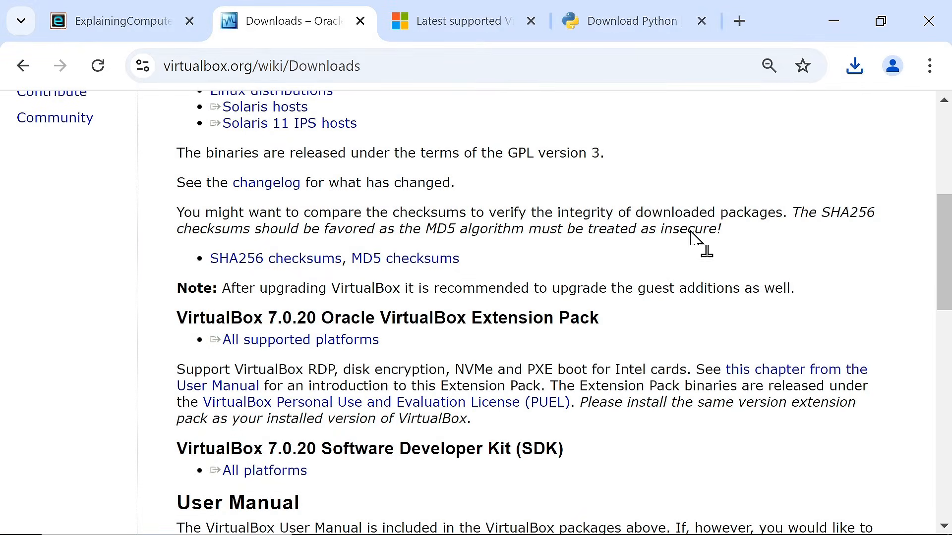
pyautogui.click(826, 21)
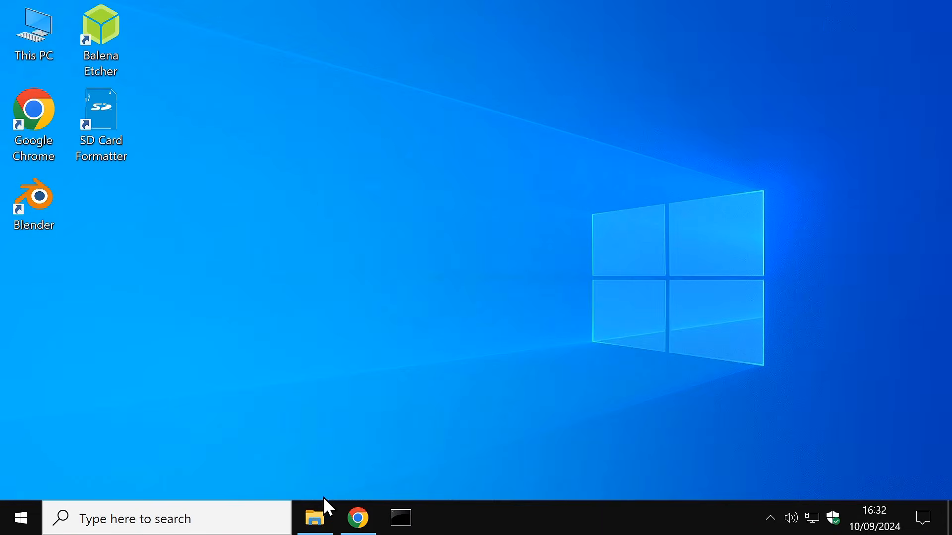
# Step: Open Downloads in File Explorer and widen the Name column to show full file names
pyautogui.click(316, 518)
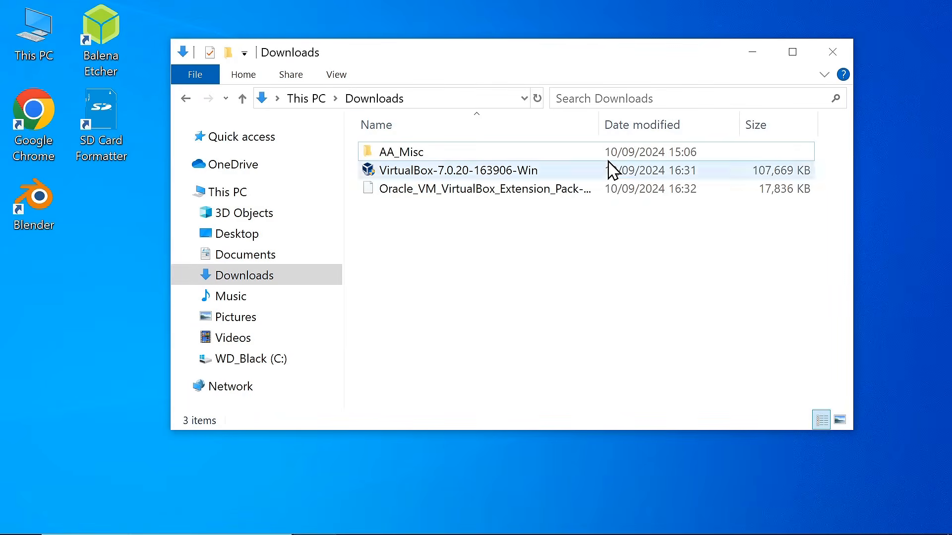
pyautogui.moveTo(610, 126); pyautogui.dragTo(727, 109)
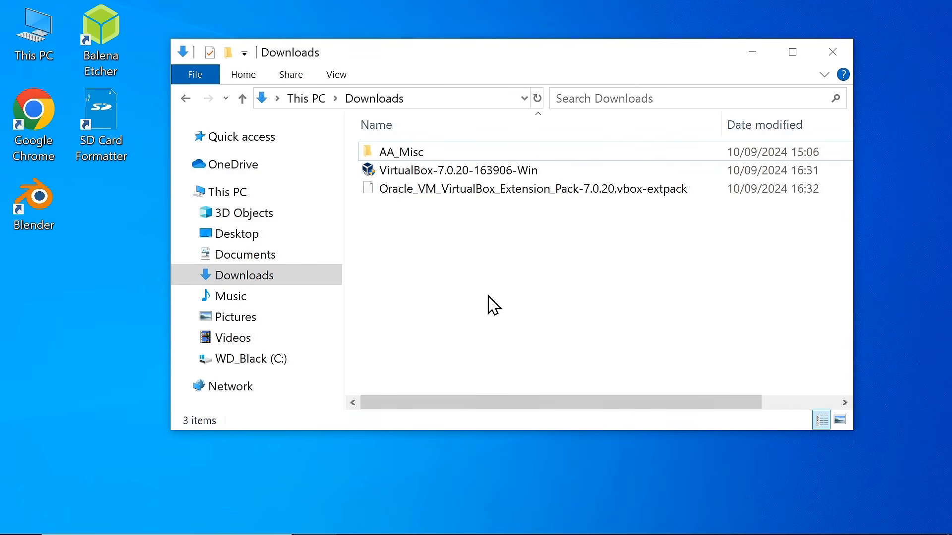
pyautogui.doubleClick(479, 171)
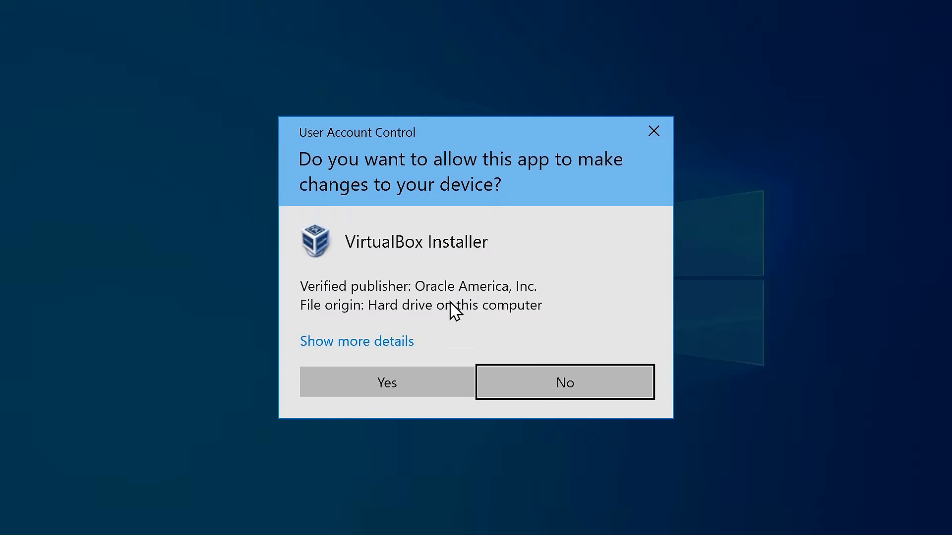
pyautogui.click(418, 391)
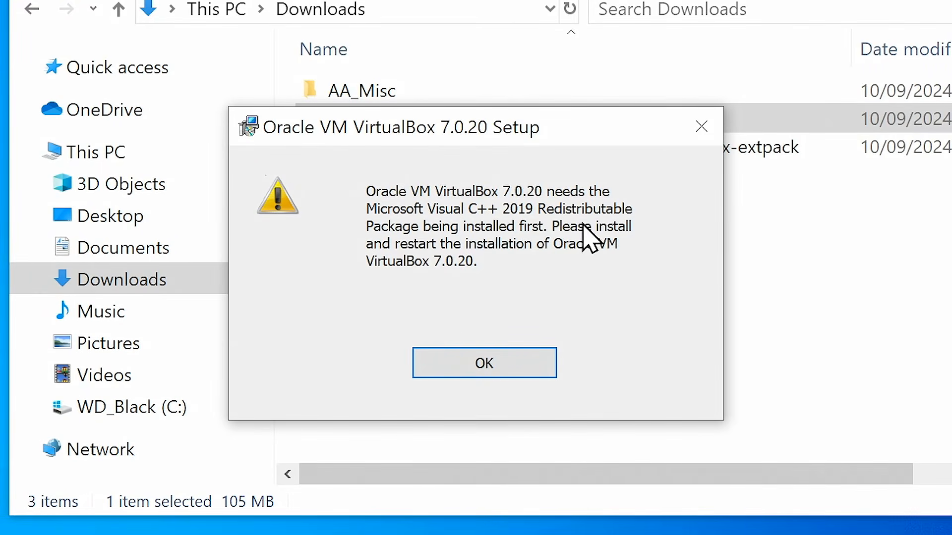
pyautogui.click(459, 366)
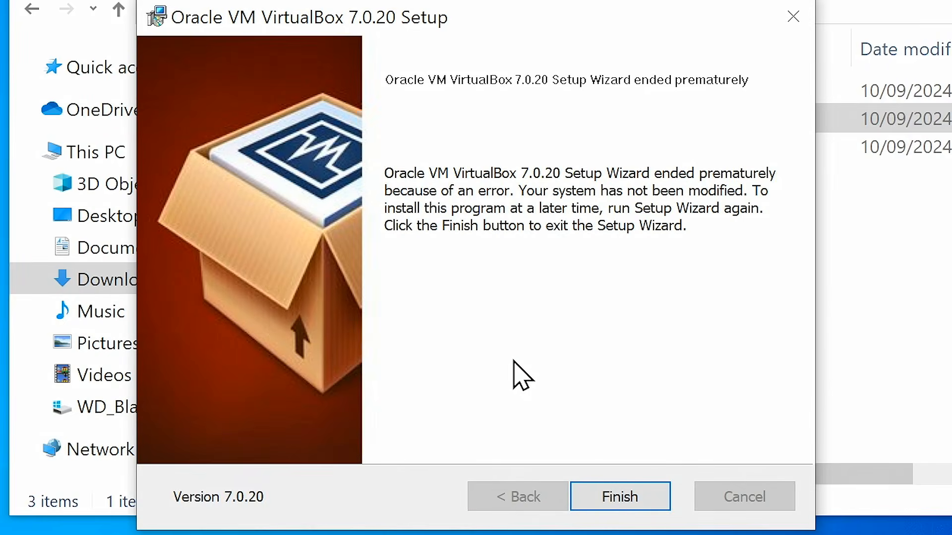
pyautogui.click(618, 509)
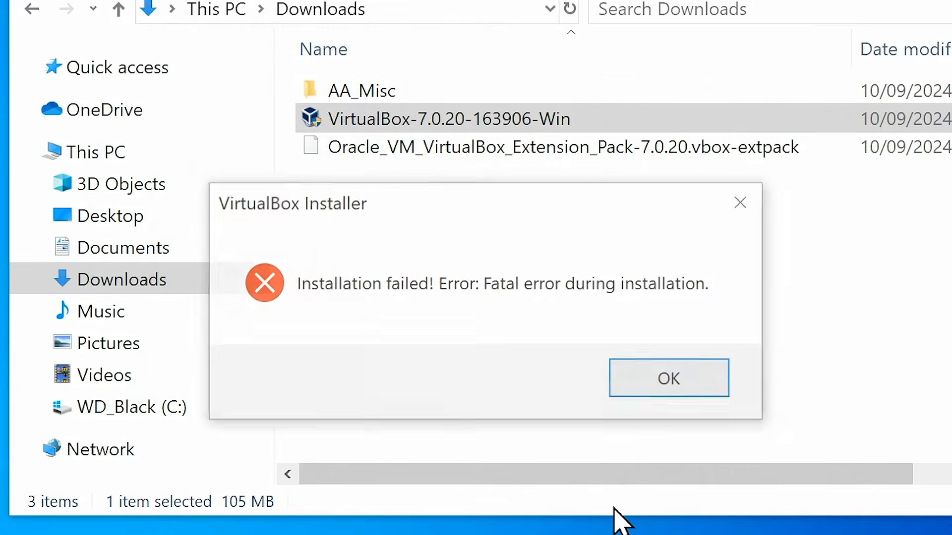
pyautogui.click(658, 379)
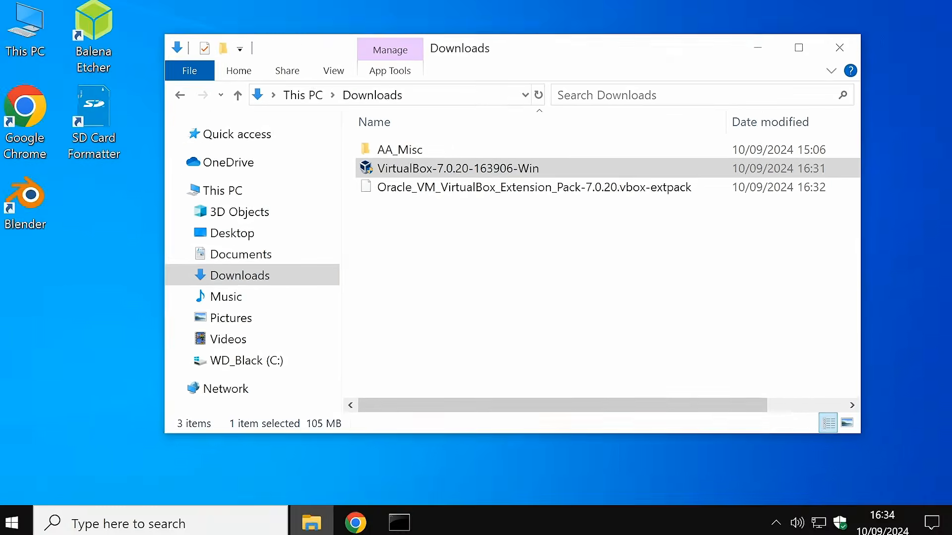
pyautogui.press('super')
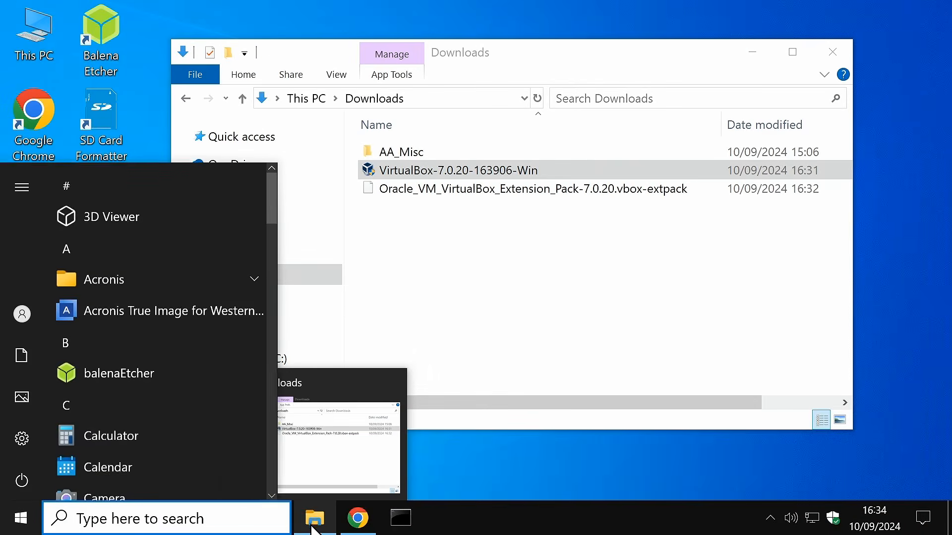
# Step: Download the X64 Visual C++ 2015-2022 Redistributable installer from the VC++ page
pyautogui.click(373, 531)
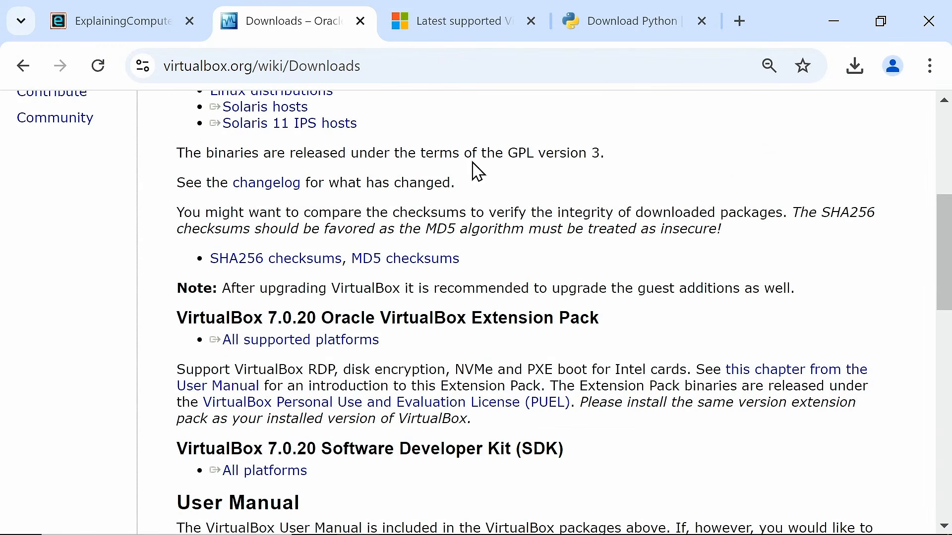
pyautogui.click(439, 30)
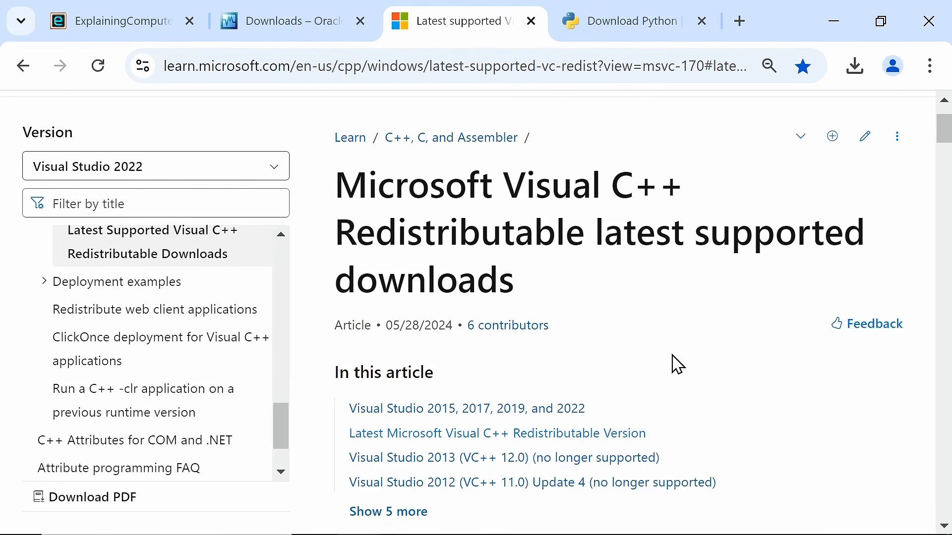
pyautogui.click(551, 433)
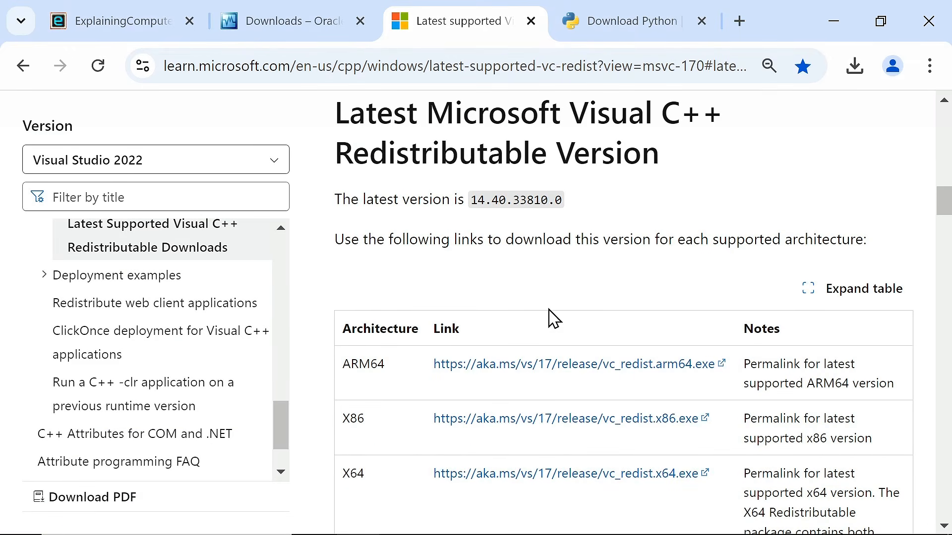
pyautogui.click(552, 476)
pyautogui.click(562, 470)
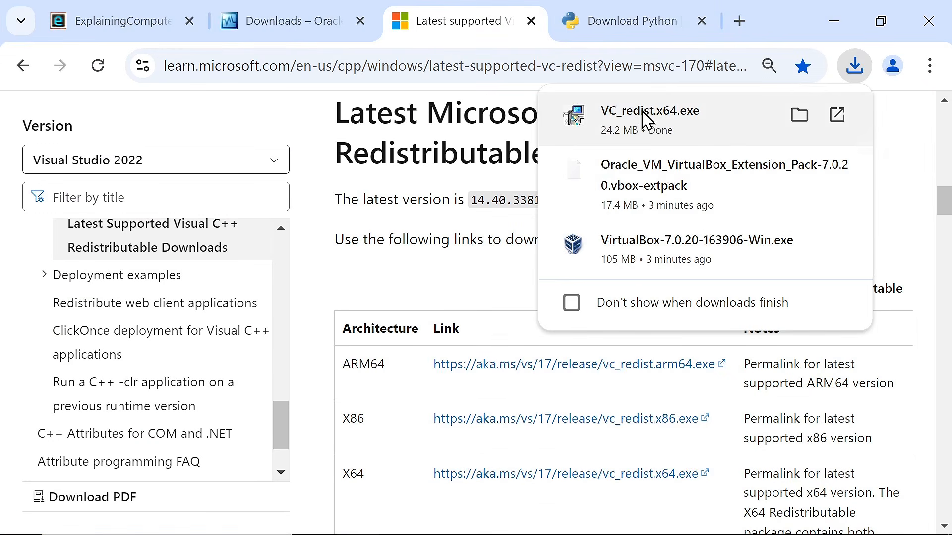
# Step: Run VC_redist.x64, accept the licence, and install Redistributable 14.40.33810 successfully
pyautogui.click(644, 119)
pyautogui.click(294, 349)
pyautogui.click(567, 378)
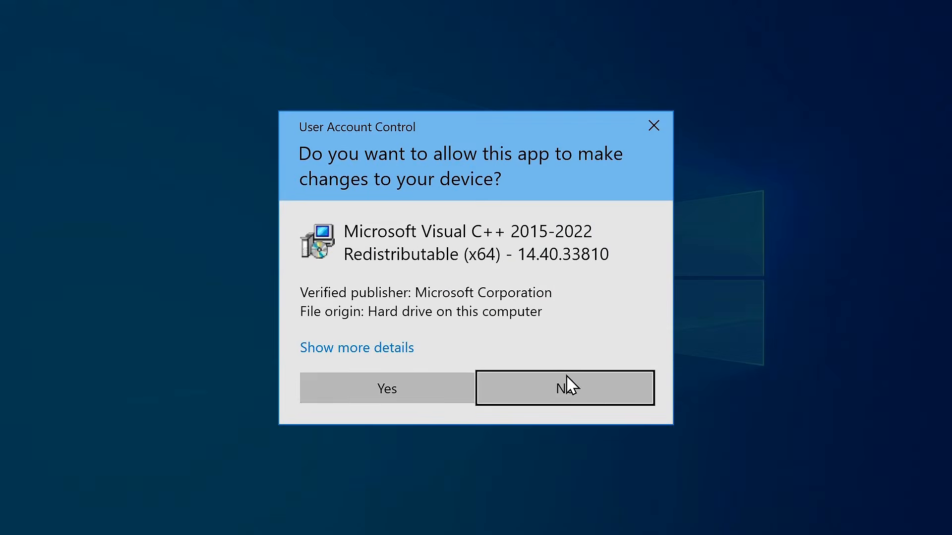
pyautogui.click(425, 389)
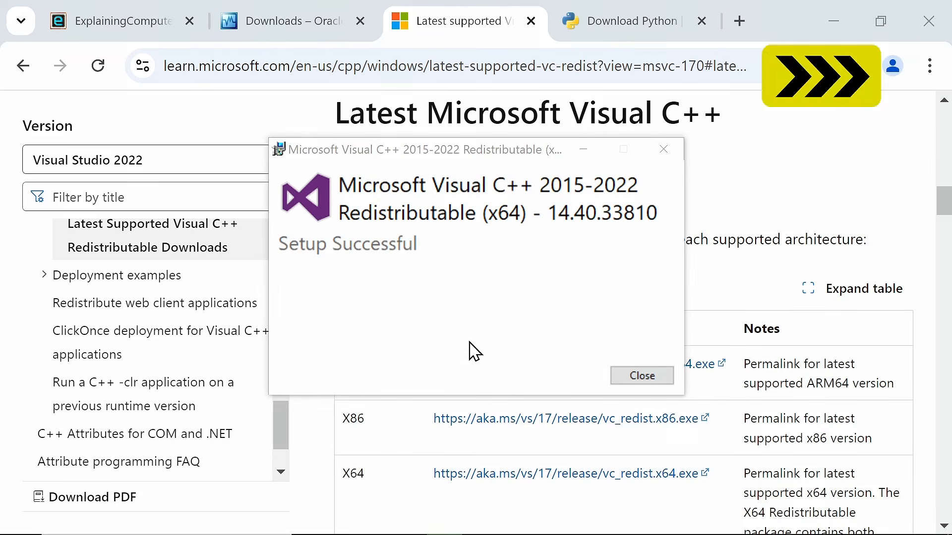
pyautogui.click(638, 378)
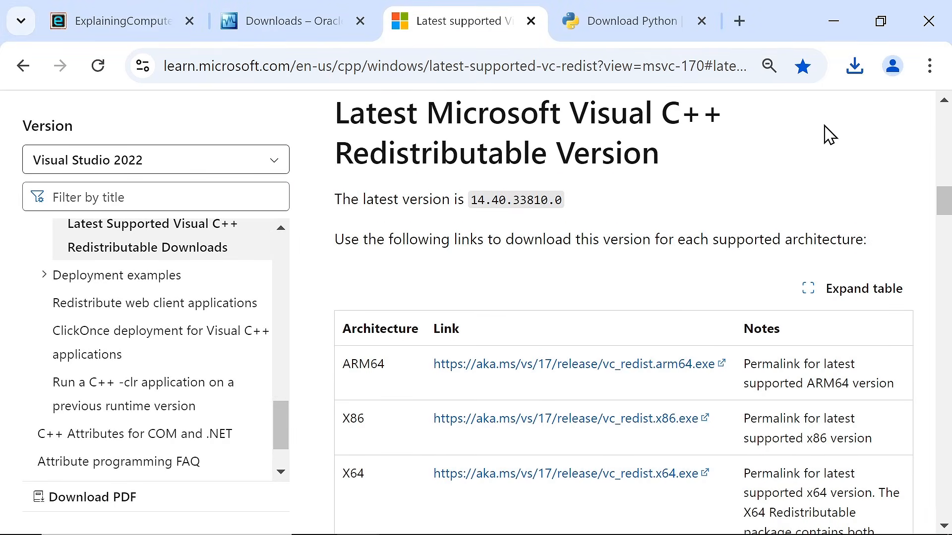
pyautogui.click(834, 21)
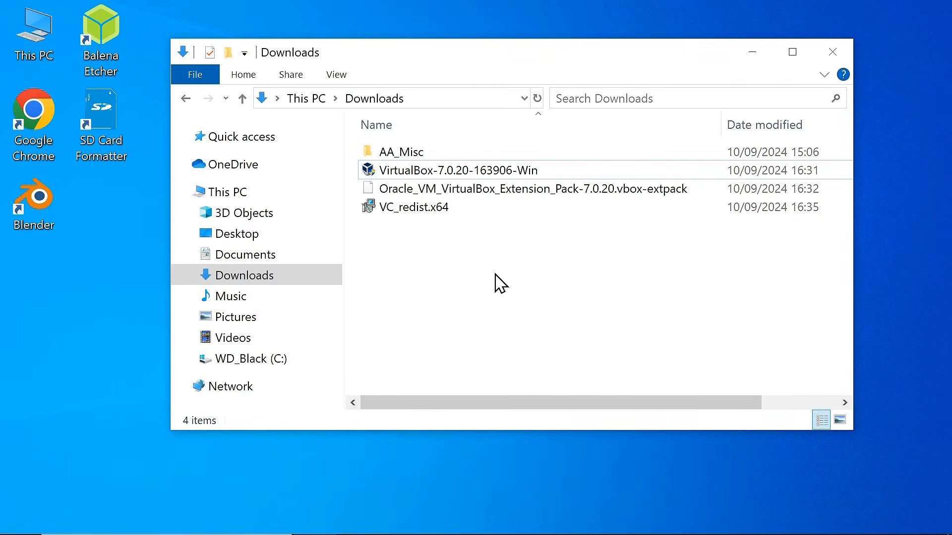
# Step: Rerun the VirtualBox installer and cancel it at the missing Python Core / win32api warning
pyautogui.click(497, 171)
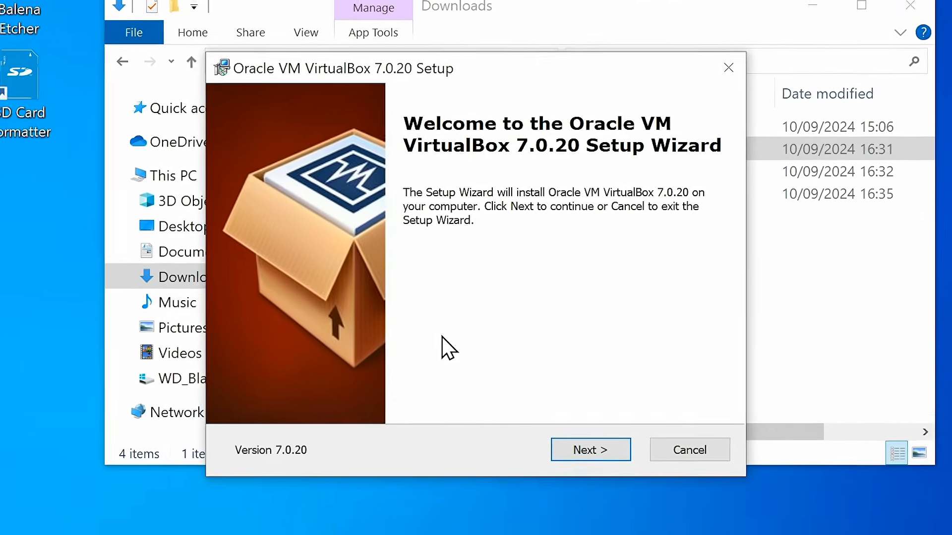
pyautogui.click(585, 452)
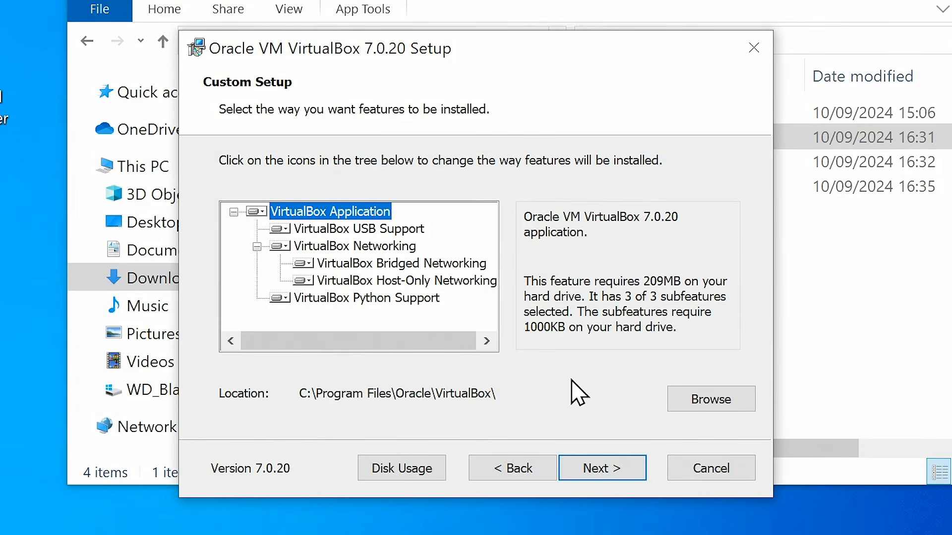
pyautogui.click(592, 458)
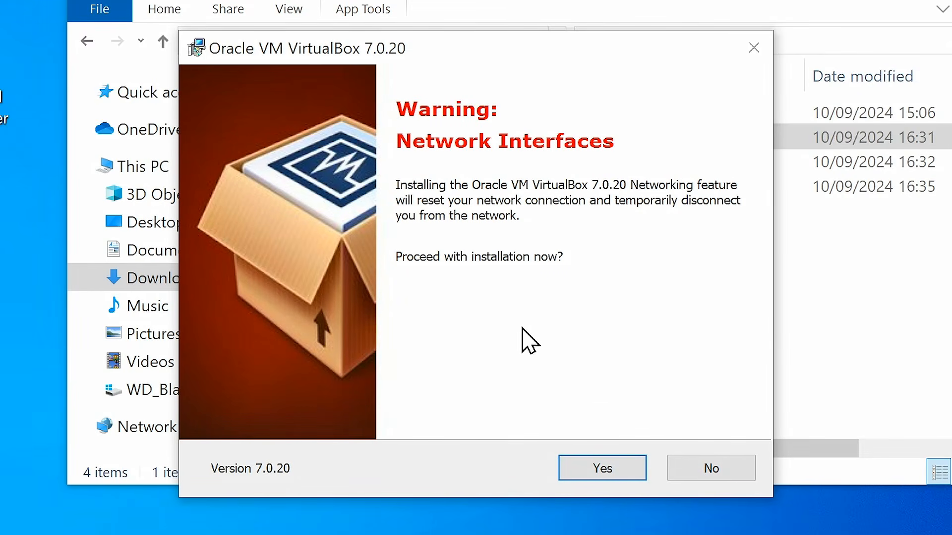
pyautogui.click(606, 469)
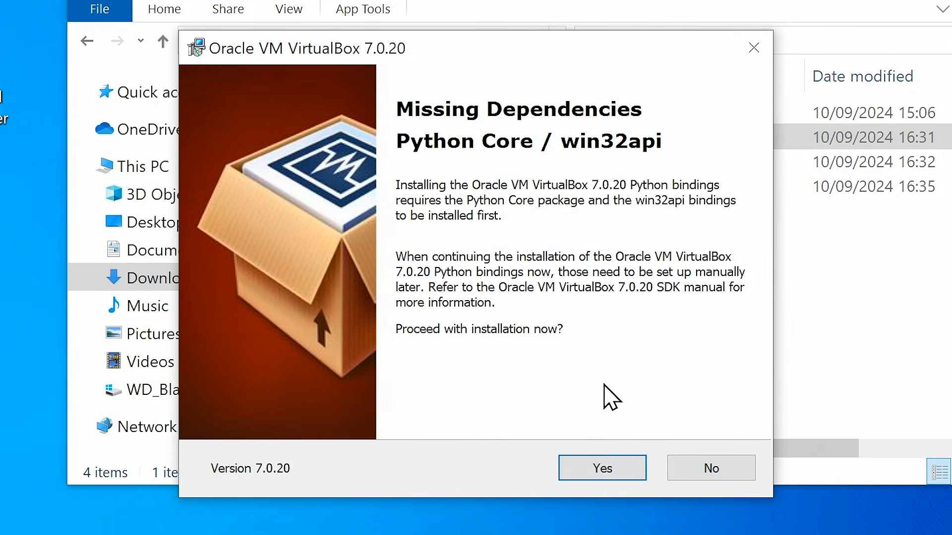
pyautogui.click(693, 472)
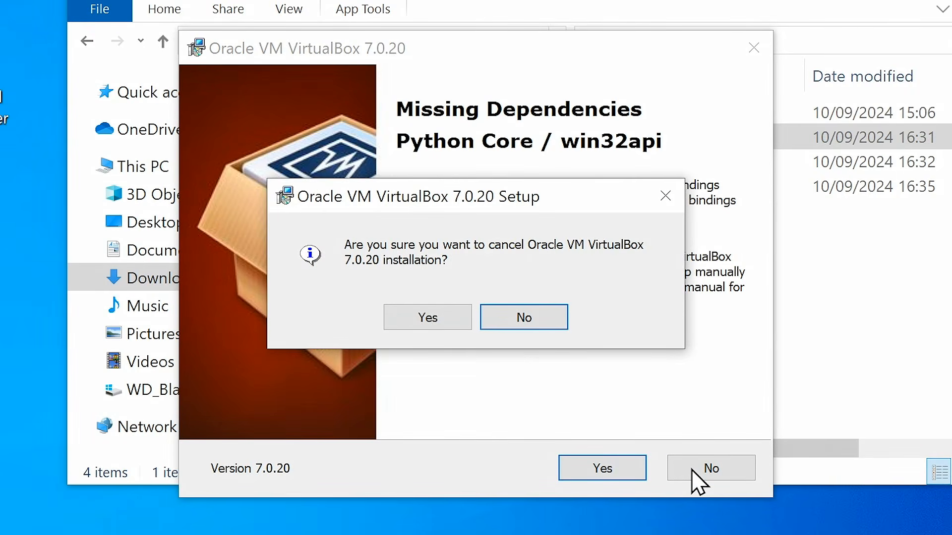
pyautogui.click(439, 317)
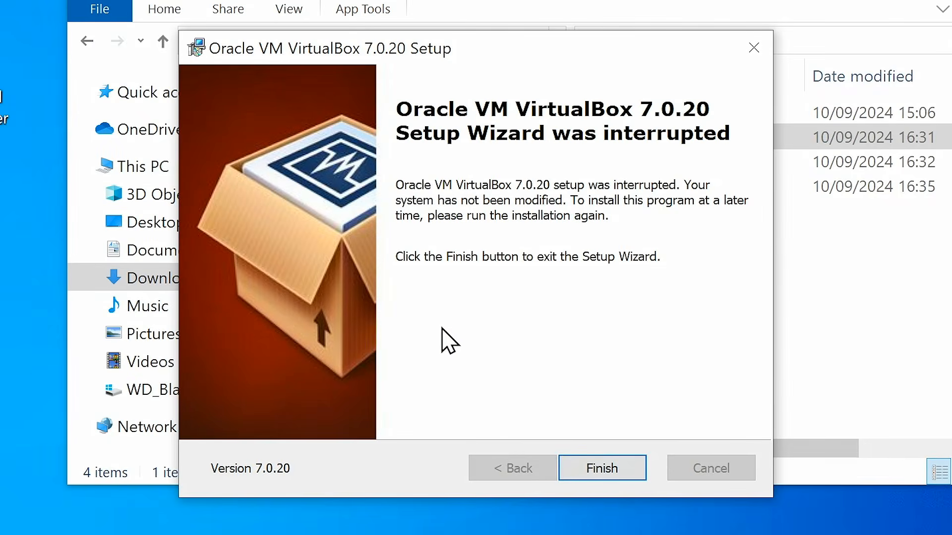
pyautogui.click(609, 476)
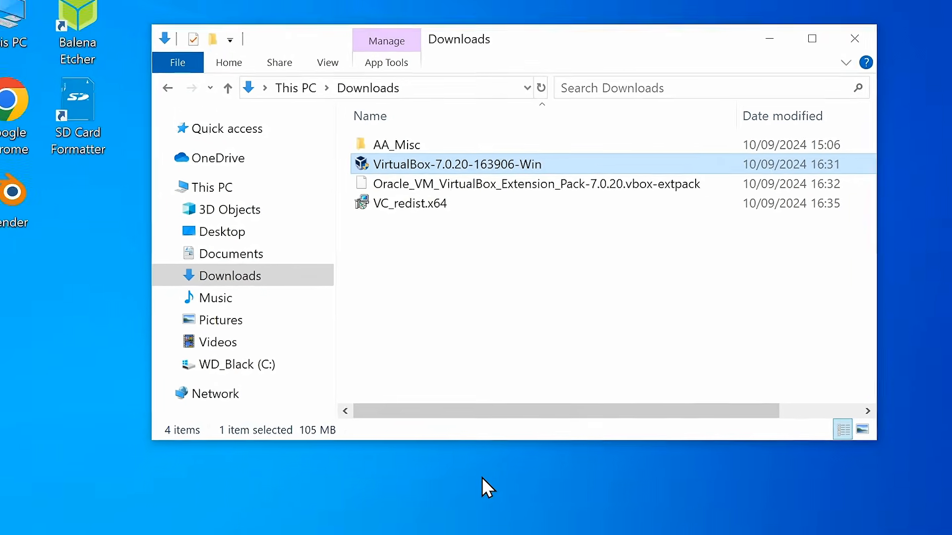
pyautogui.press('super')
# Step: Download the Python 3.12.6 installer to the Downloads folder
pyautogui.click(358, 518)
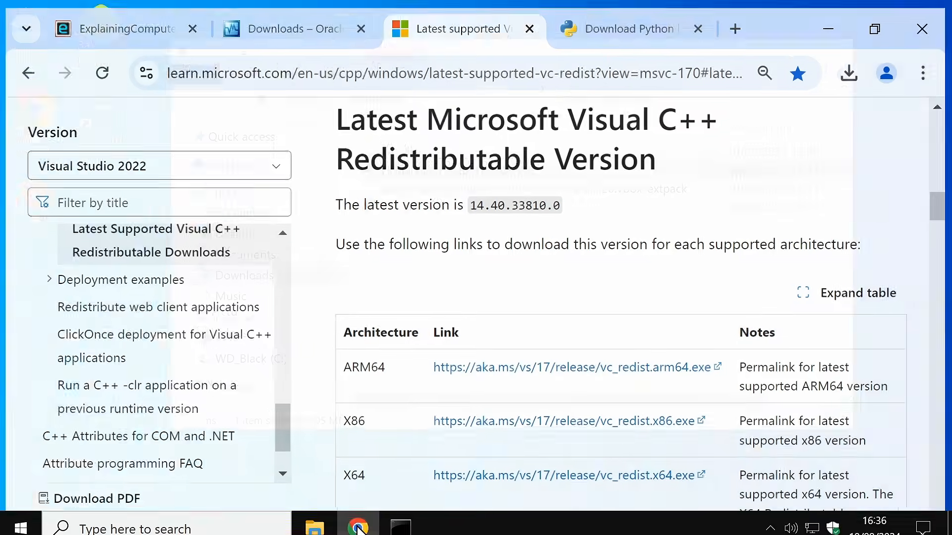
pyautogui.click(626, 20)
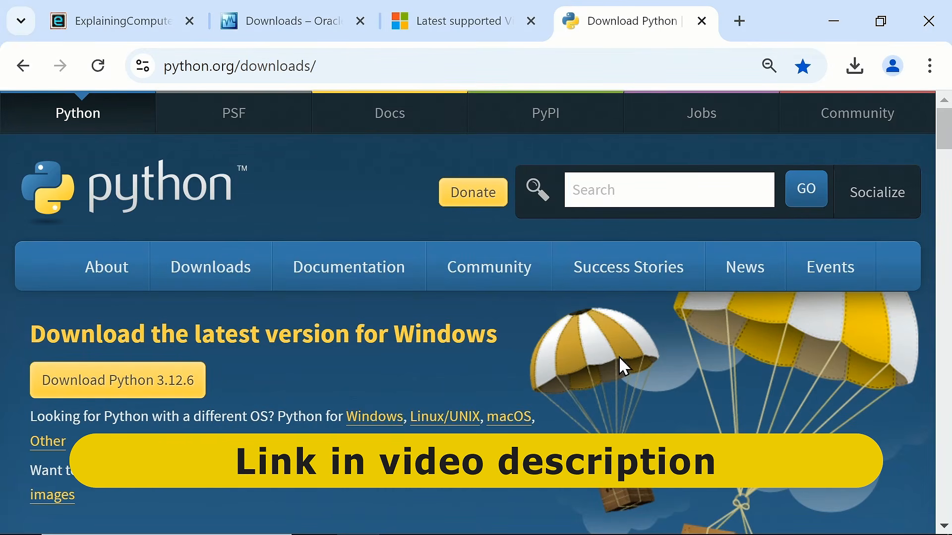
pyautogui.click(165, 382)
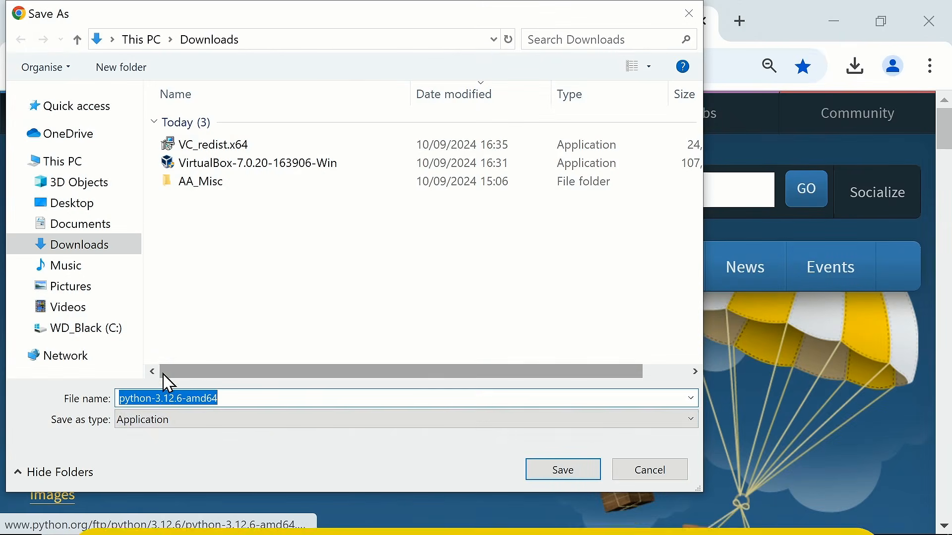
pyautogui.click(547, 471)
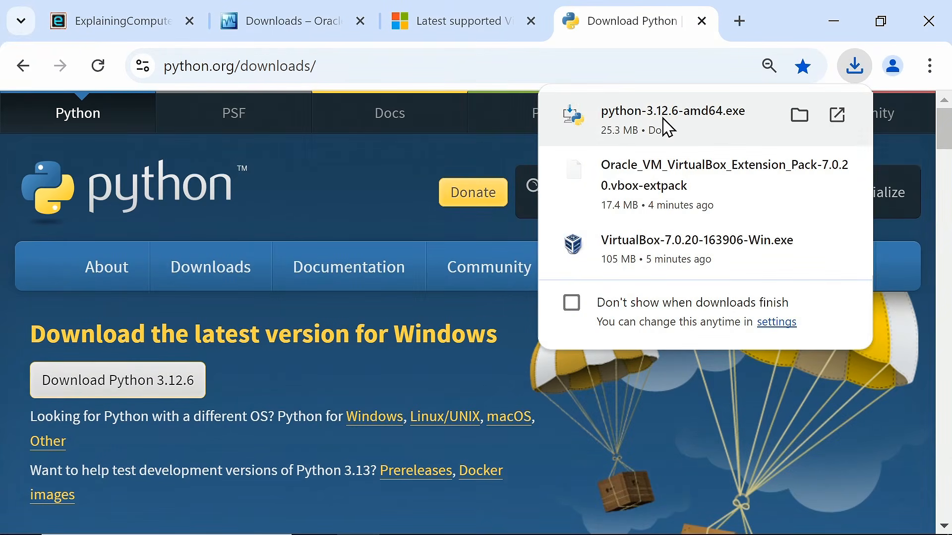
# Step: Install Python 3.12.6 (64-bit) with the default settings
pyautogui.click(663, 119)
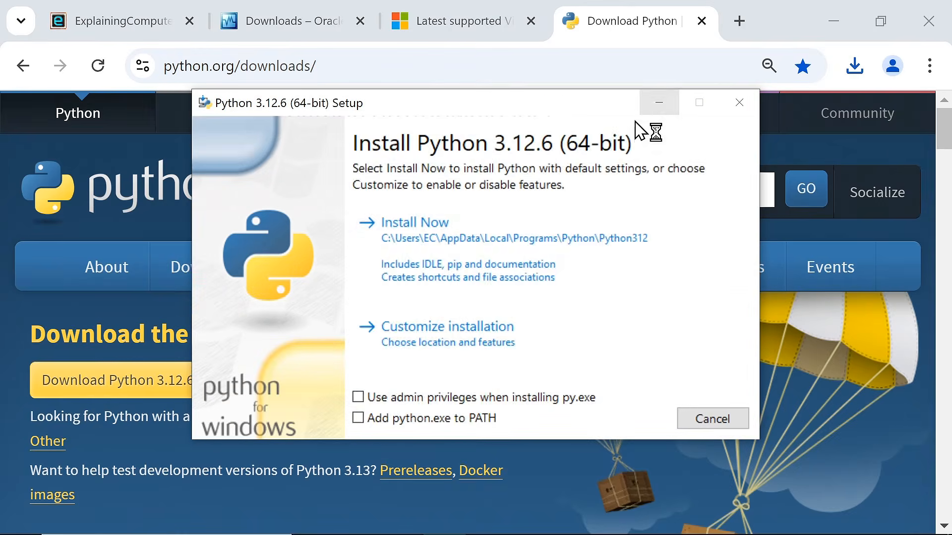
pyautogui.click(424, 227)
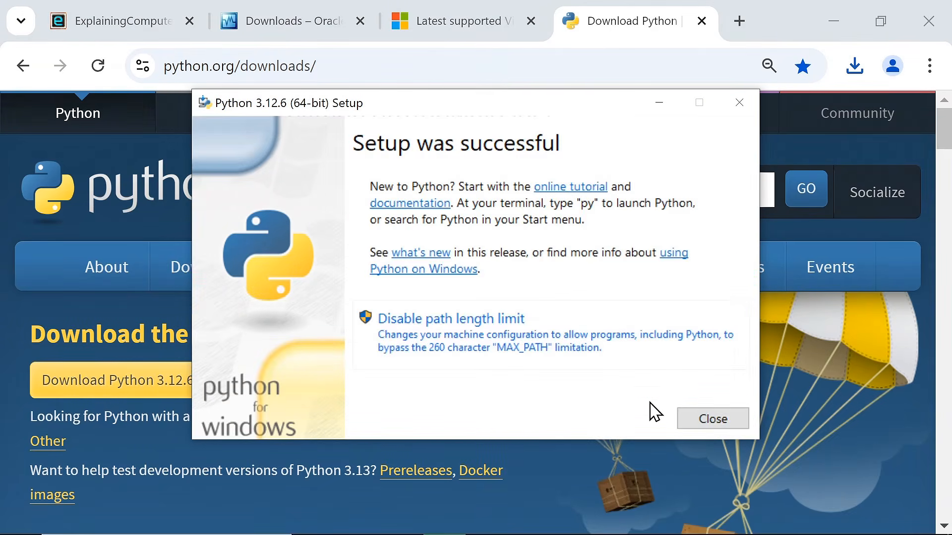
pyautogui.click(702, 421)
pyautogui.click(833, 30)
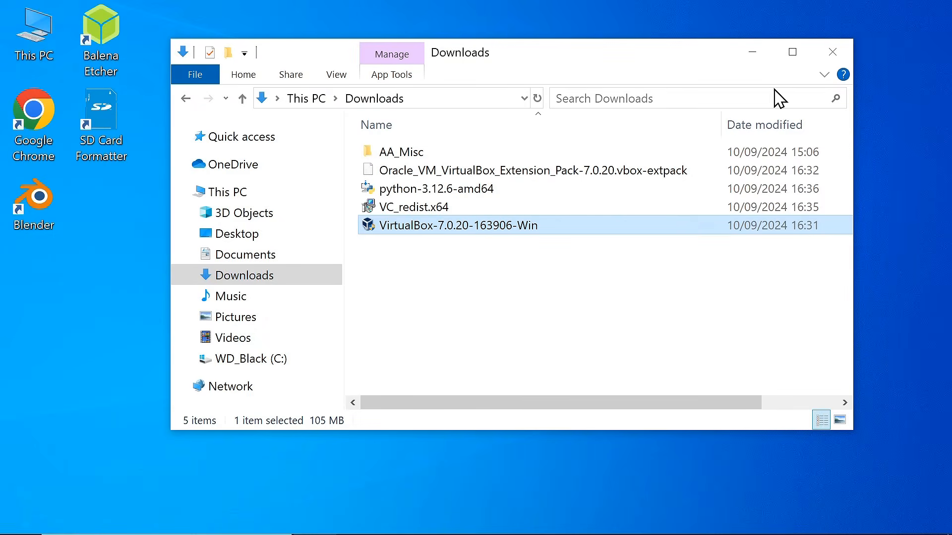
# Step: Install pywin32 by running 'py -m pip install pywin32' in Command Prompt, then close it
pyautogui.click(393, 518)
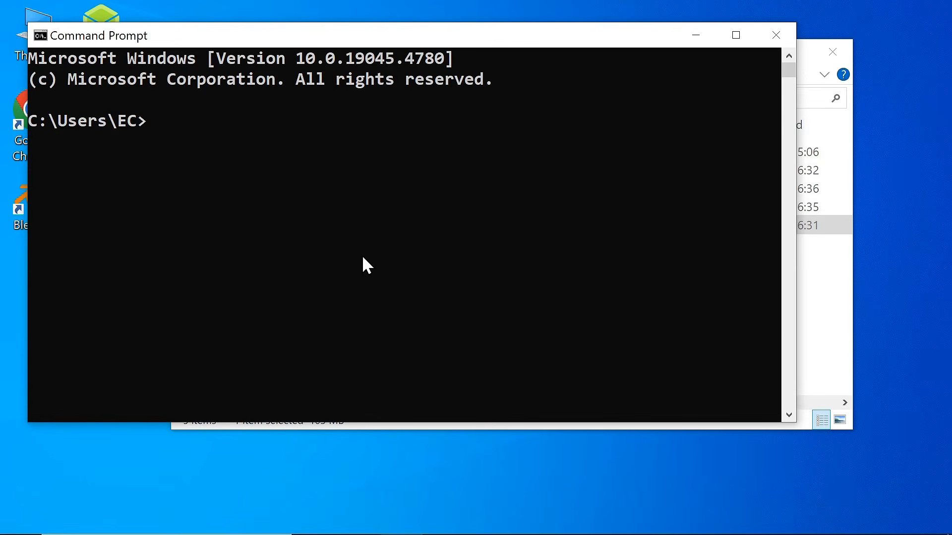
pyautogui.moveTo(238, 40); pyautogui.dragTo(289, 84)
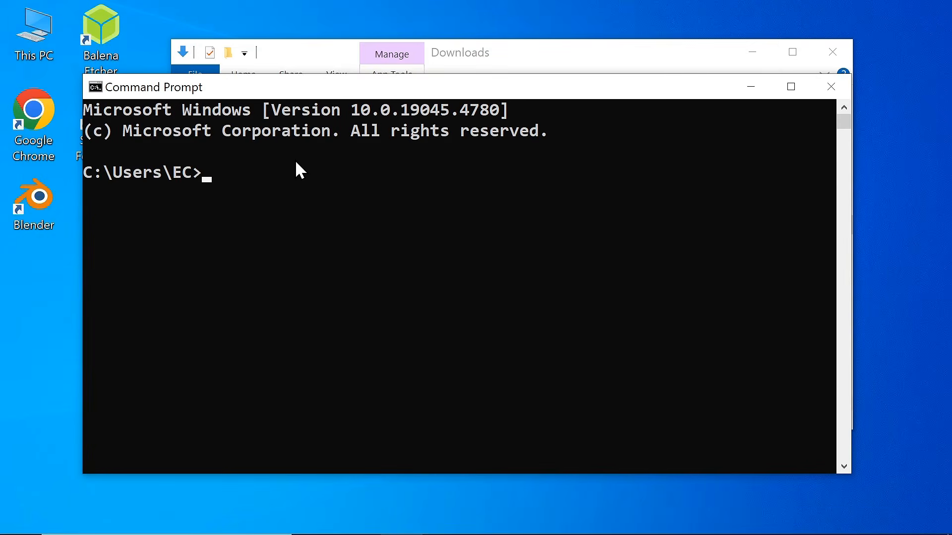
pyautogui.write('py -m pip install pywin32')
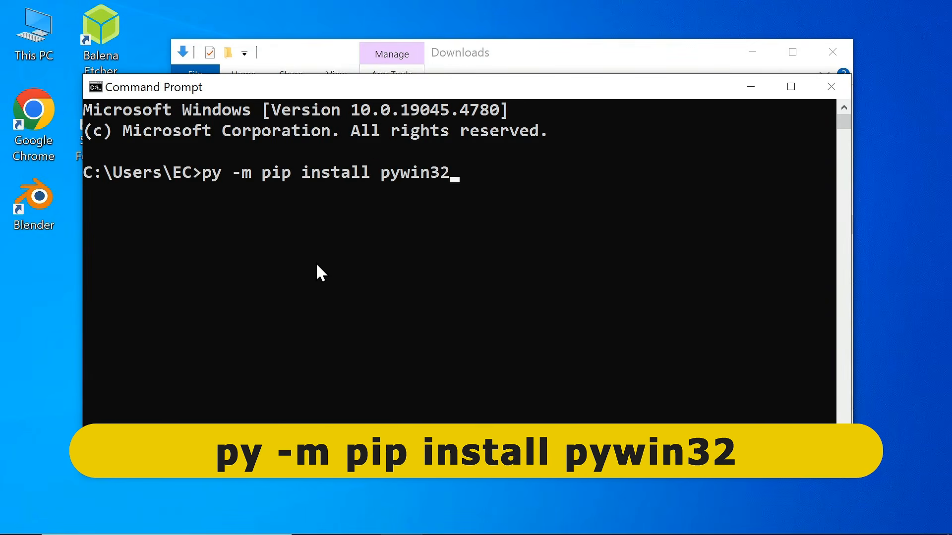
pyautogui.press('Return')
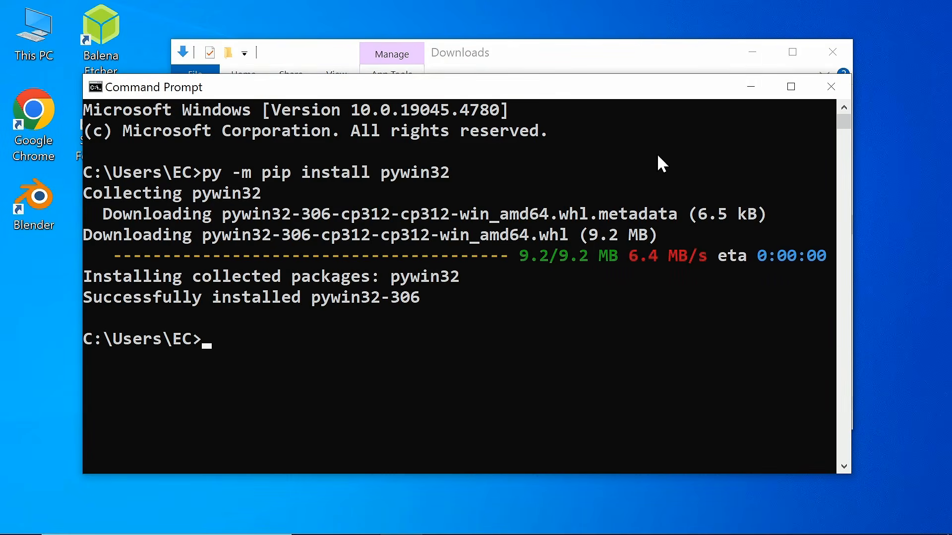
pyautogui.click(831, 87)
pyautogui.click(615, 316)
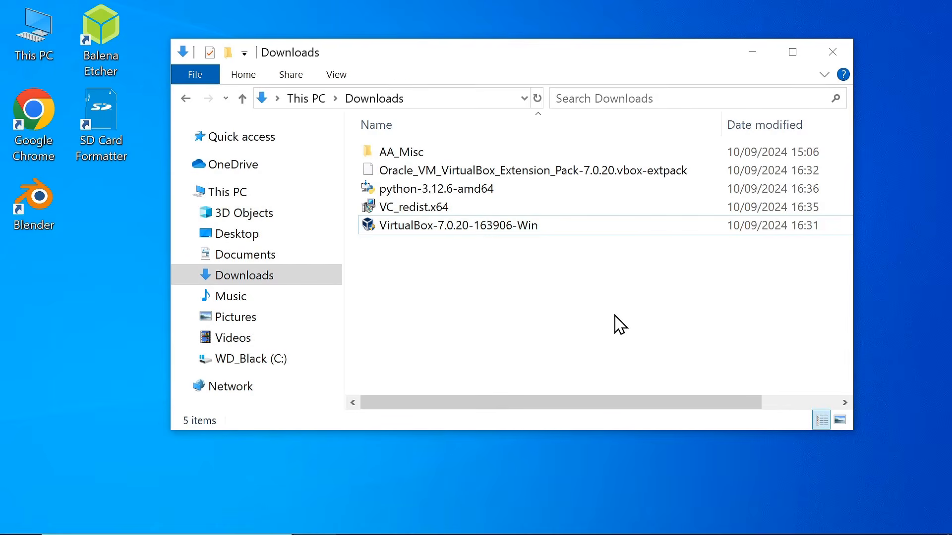
# Step: Install VirtualBox 7.0.20 with default features but without the Quick Launch Bar shortcut
pyautogui.doubleClick(506, 226)
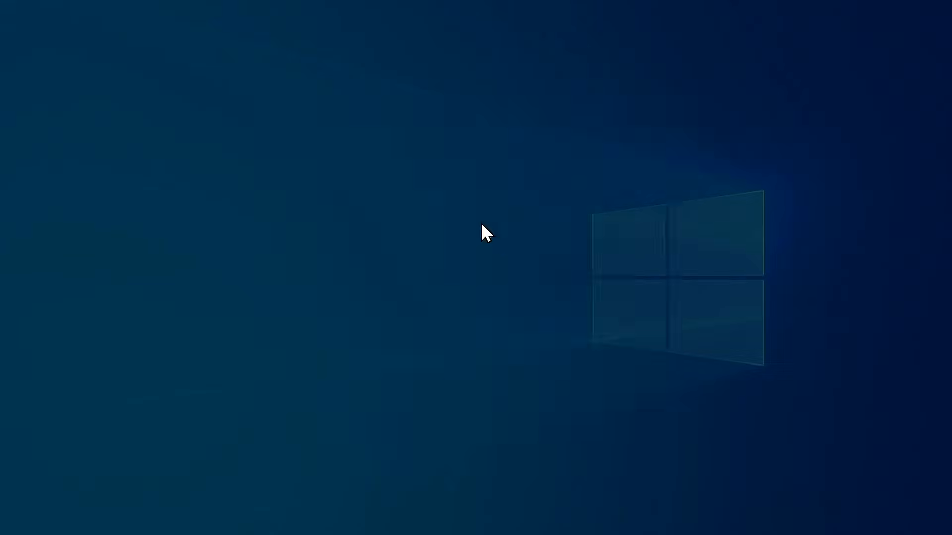
pyautogui.click(424, 383)
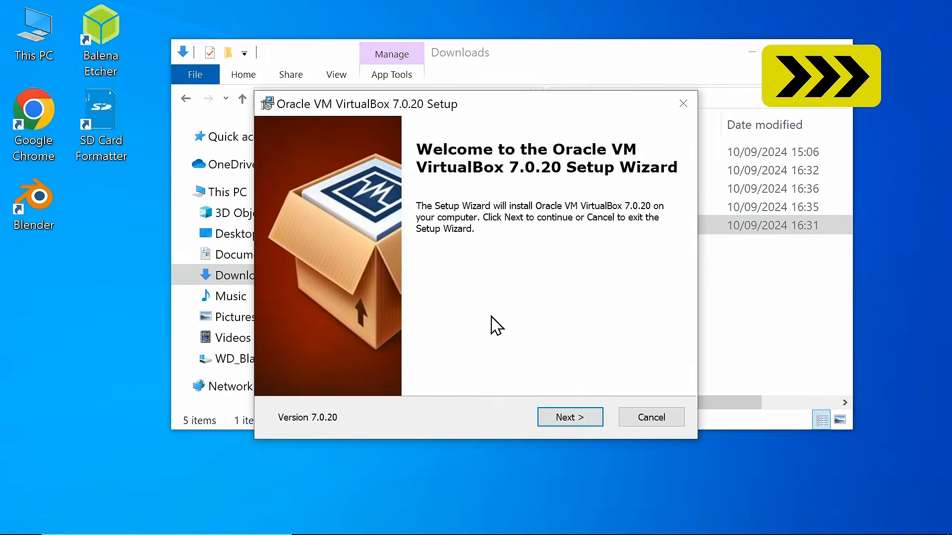
pyautogui.click(583, 421)
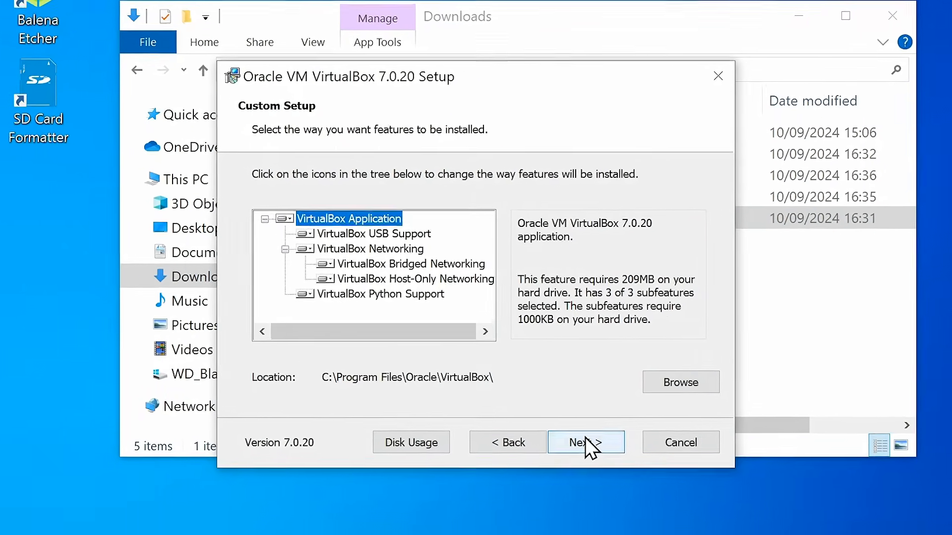
pyautogui.click(571, 419)
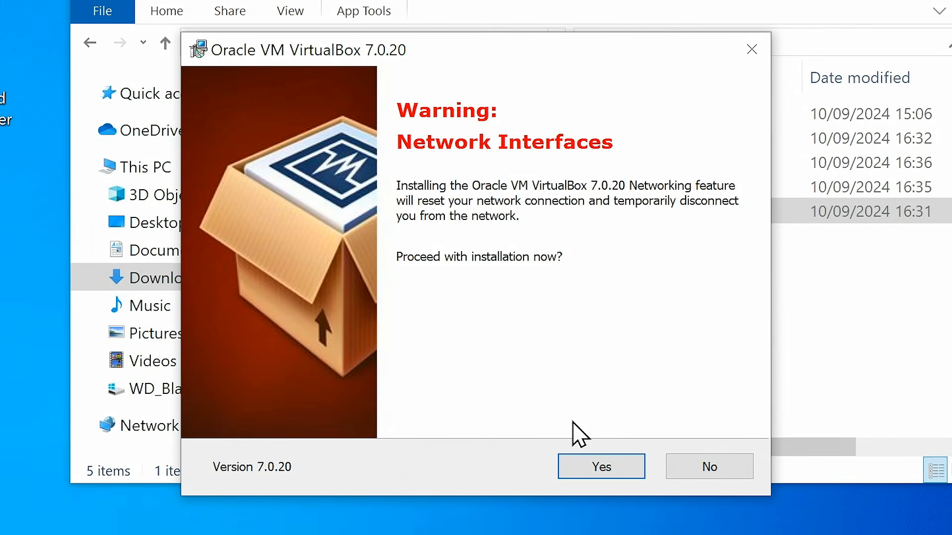
pyautogui.click(602, 466)
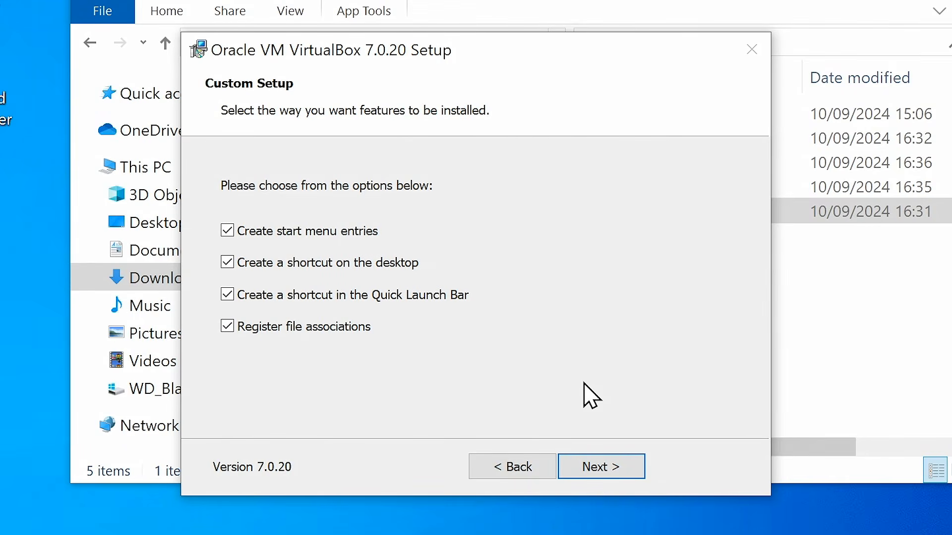
pyautogui.click(227, 297)
pyautogui.click(582, 463)
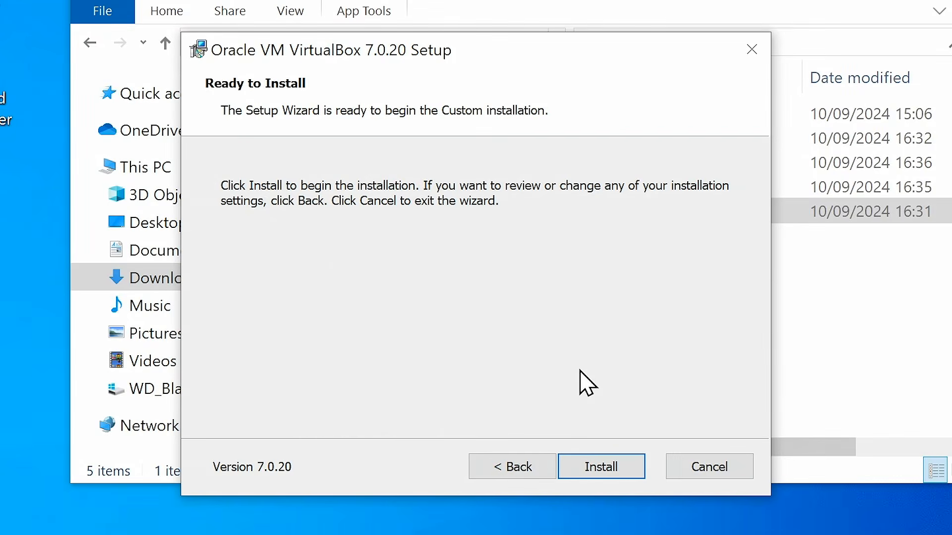
pyautogui.click(593, 463)
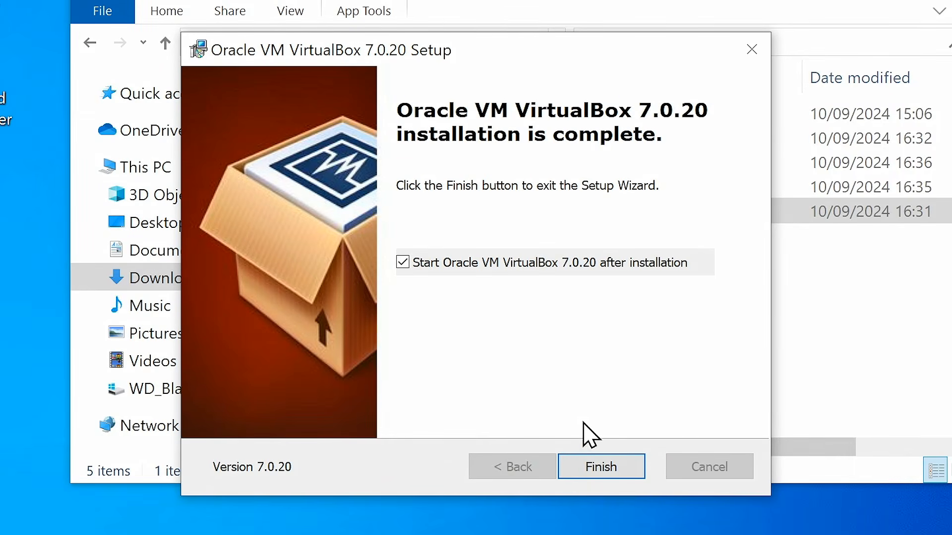
pyautogui.click(593, 466)
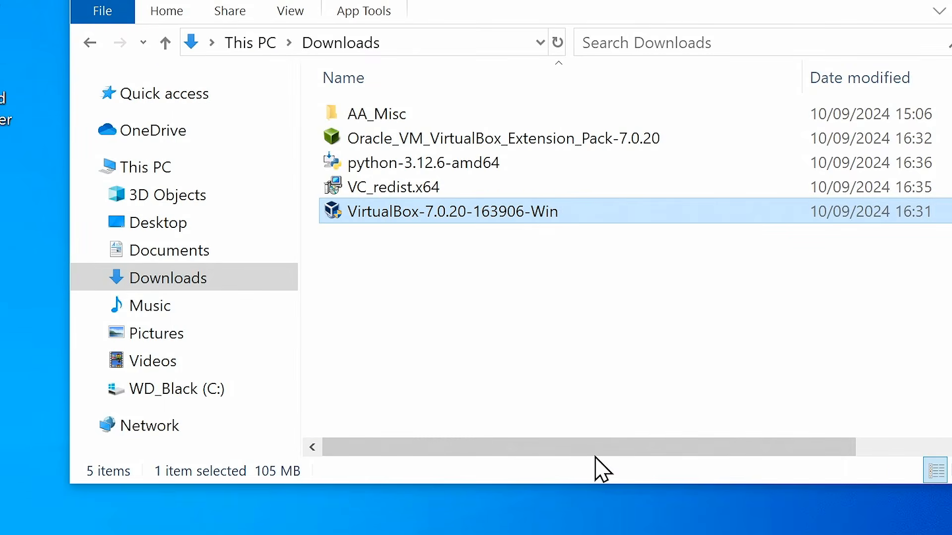
# Step: Load the downloaded extension pack file into VirtualBox's Extension Pack Manager
pyautogui.click(946, 4)
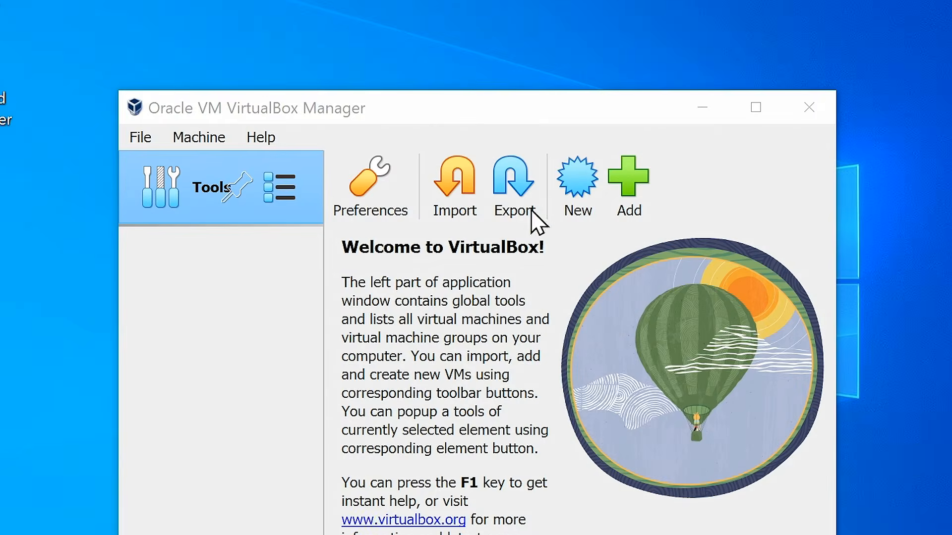
pyautogui.moveTo(529, 112); pyautogui.dragTo(512, 44)
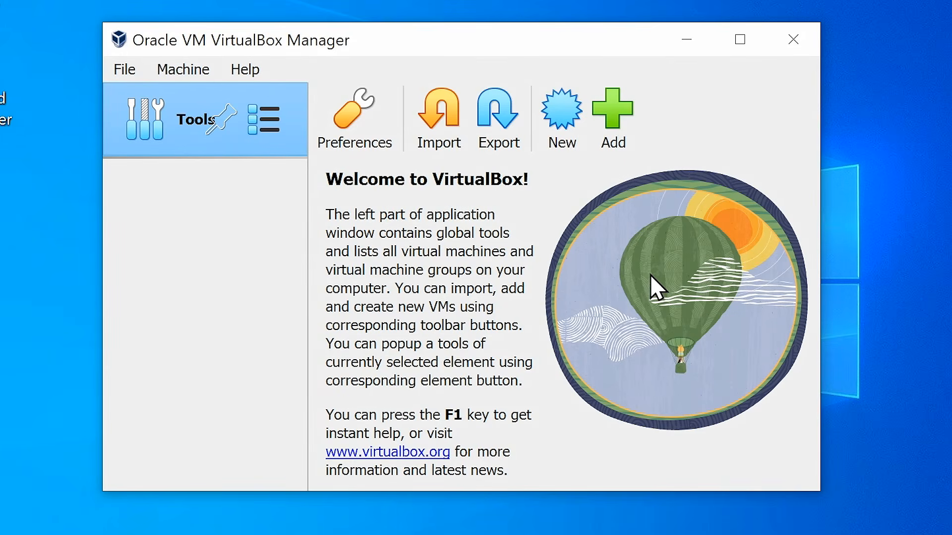
pyautogui.click(124, 70)
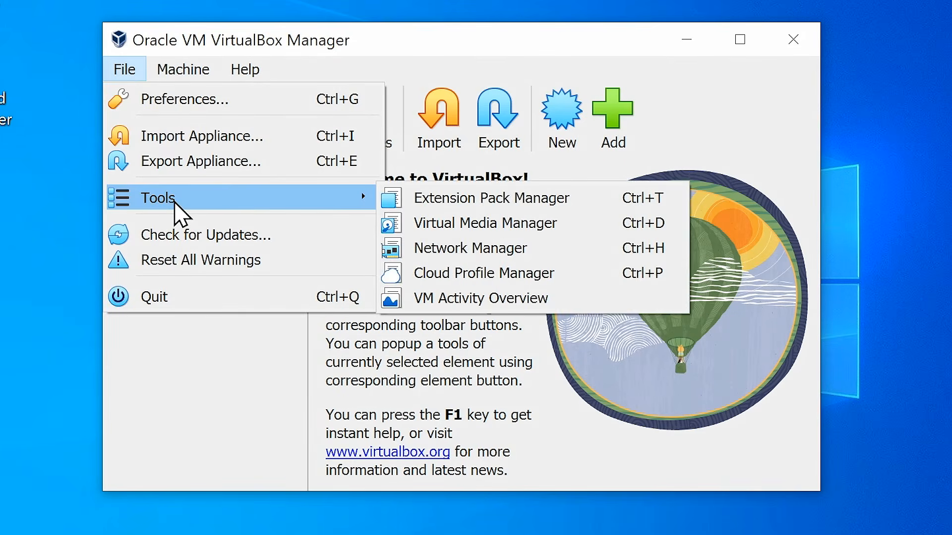
pyautogui.click(424, 203)
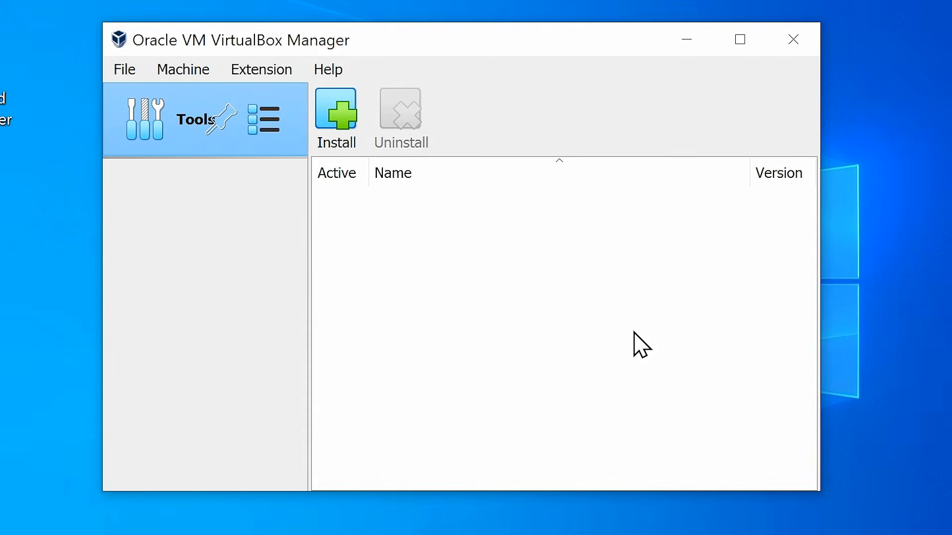
pyautogui.click(341, 111)
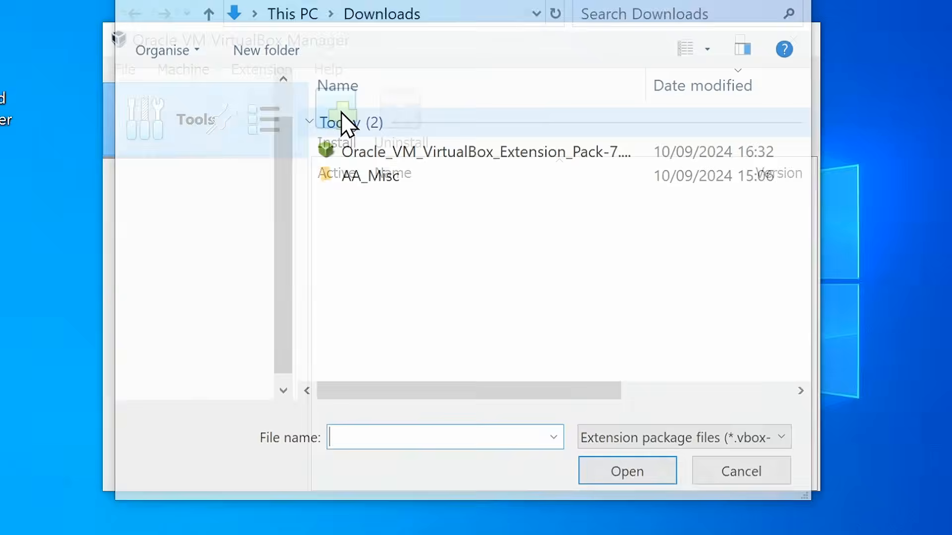
pyautogui.click(442, 157)
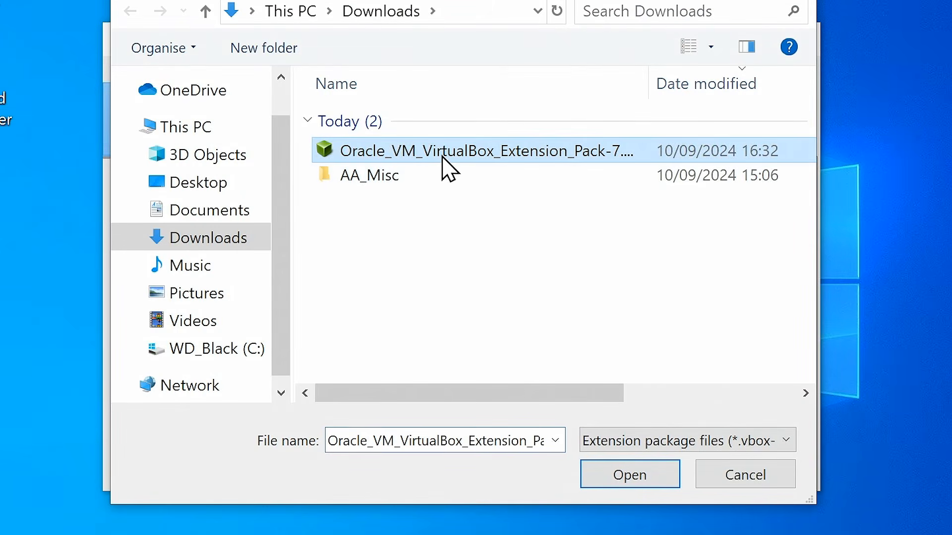
pyautogui.click(616, 483)
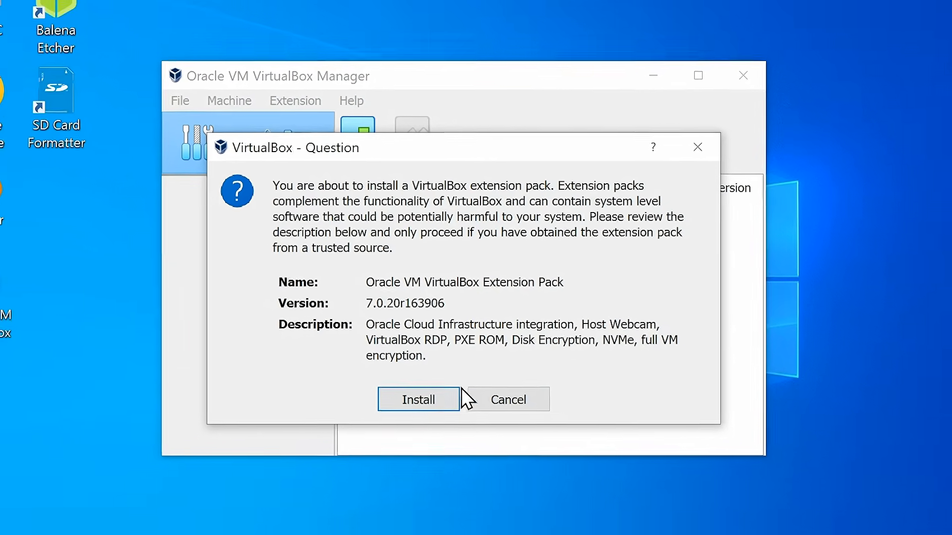
# Step: Confirm installing Extension Pack 7.0.20r163906 and accept its licence agreement
pyautogui.click(414, 419)
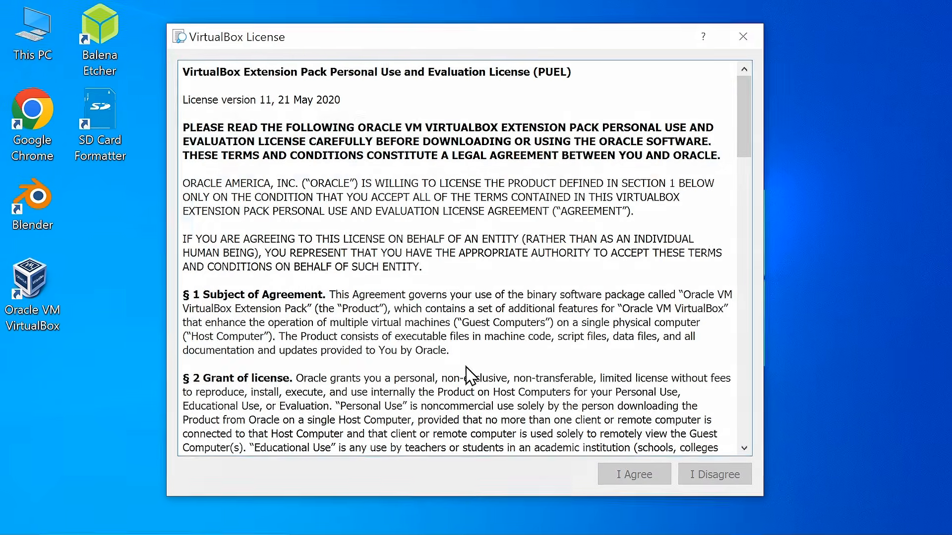
pyautogui.moveTo(748, 144); pyautogui.dragTo(736, 455)
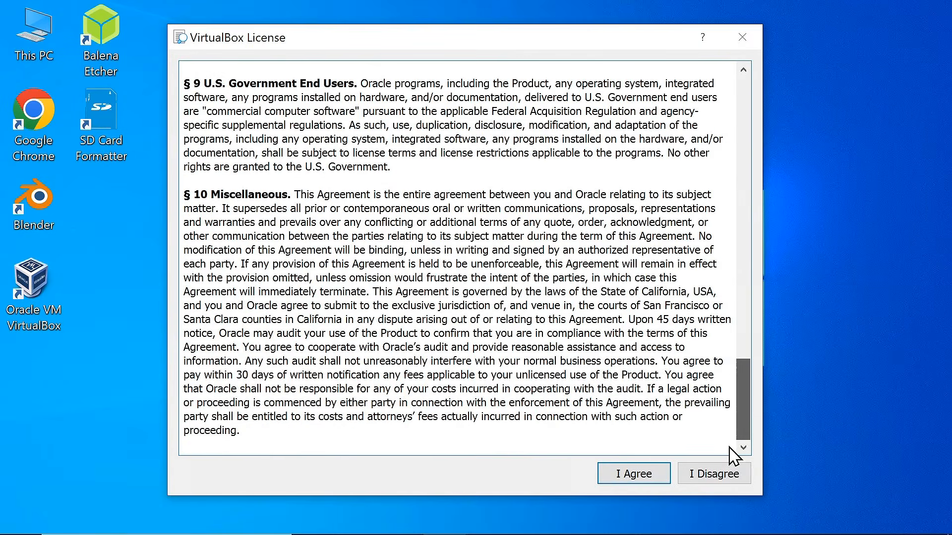
pyautogui.click(627, 475)
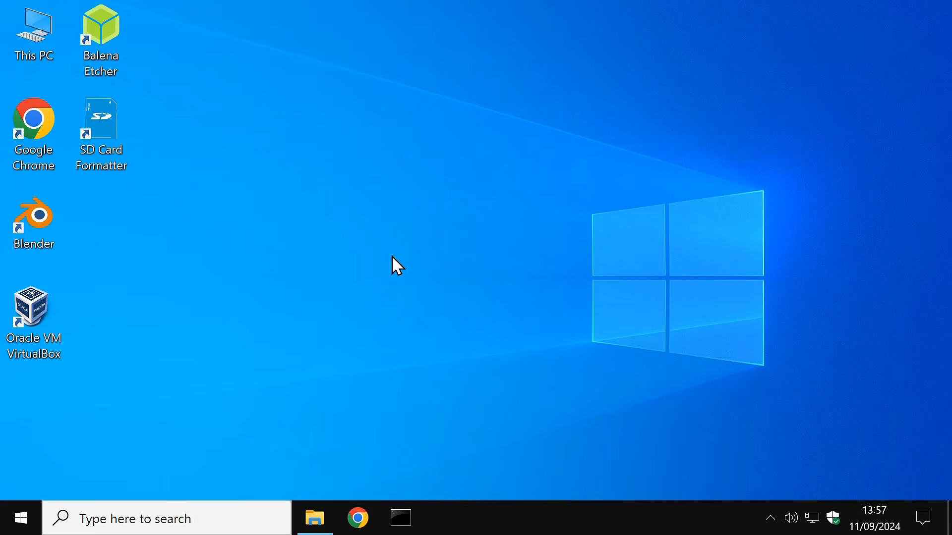
# Step: Close the Linux_Distros_ISOs folder and open VirtualBox Manager, enlarged, on its Welcome page
pyautogui.click(318, 517)
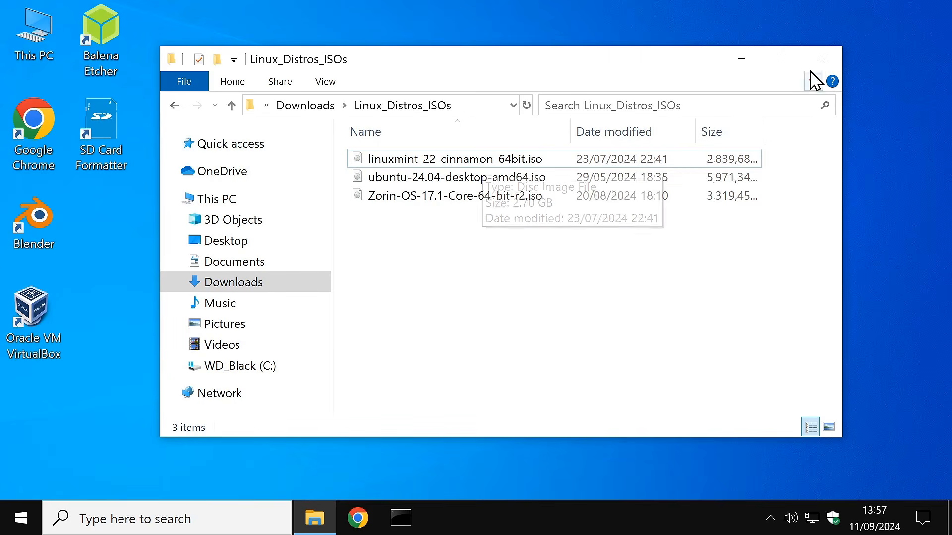
pyautogui.click(821, 59)
pyautogui.doubleClick(37, 323)
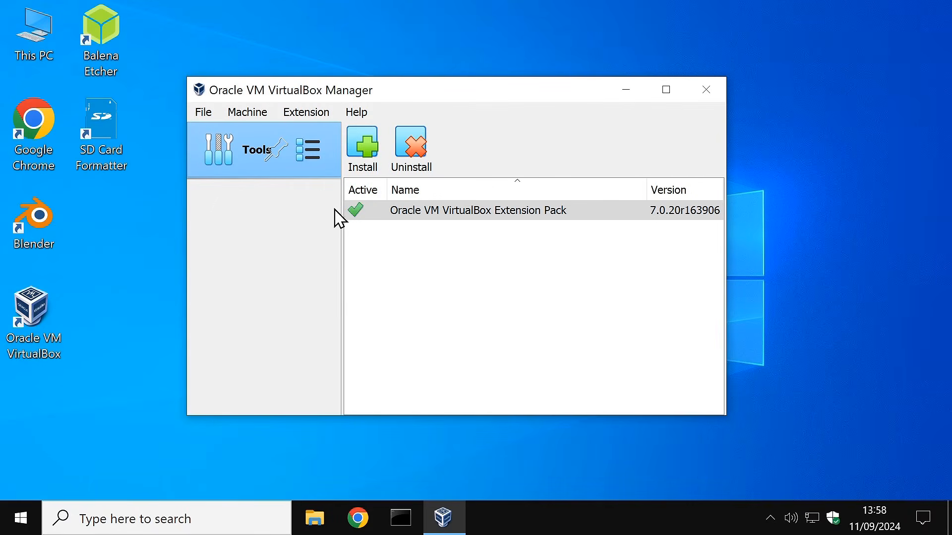
pyautogui.click(306, 151)
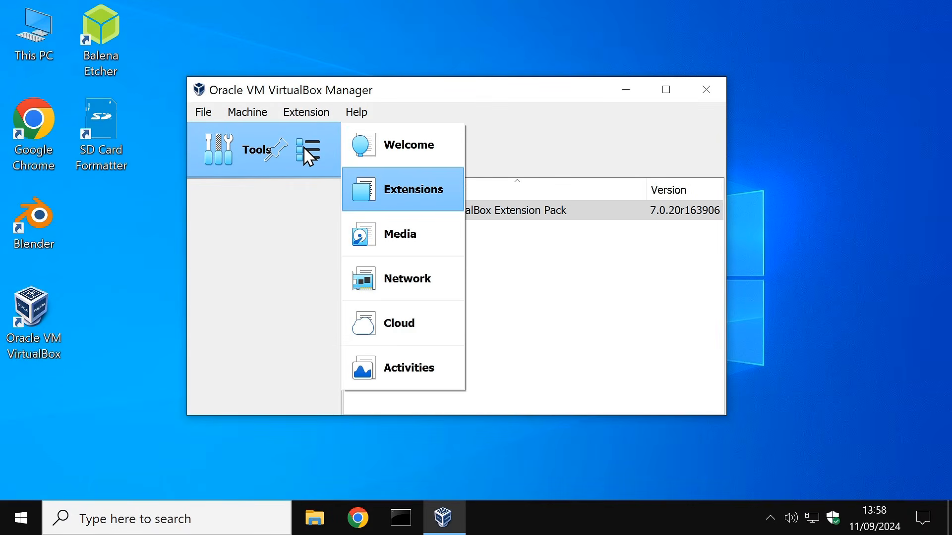
pyautogui.click(396, 149)
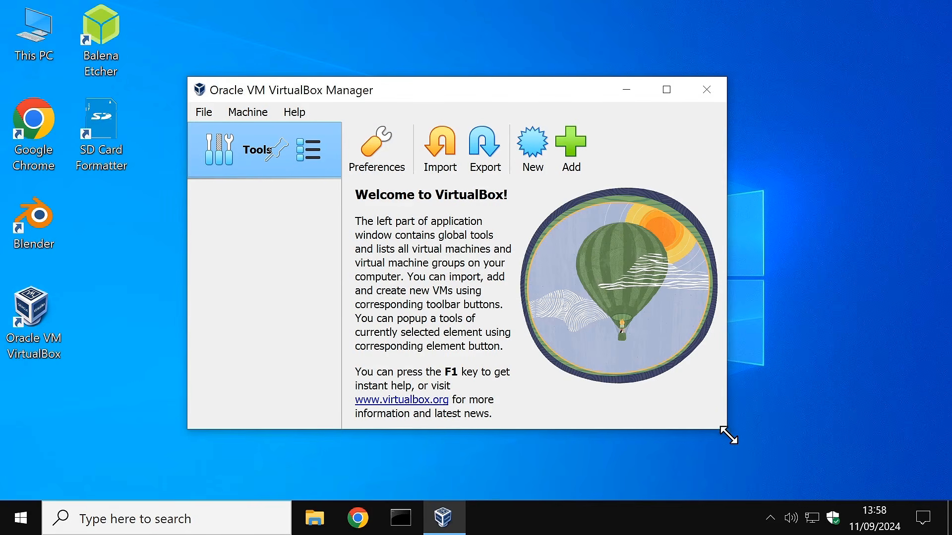
pyautogui.moveTo(726, 434); pyautogui.dragTo(865, 491)
pyautogui.moveTo(550, 94); pyautogui.dragTo(499, 56)
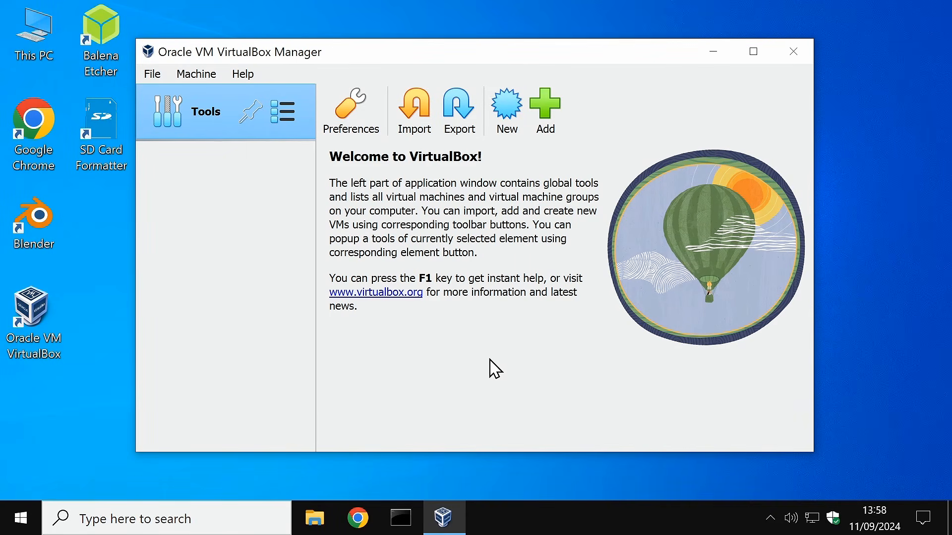
# Step: Start a new VM named LinuxMint using the linuxmint-22-cinnamon-64bit.iso image
pyautogui.click(506, 112)
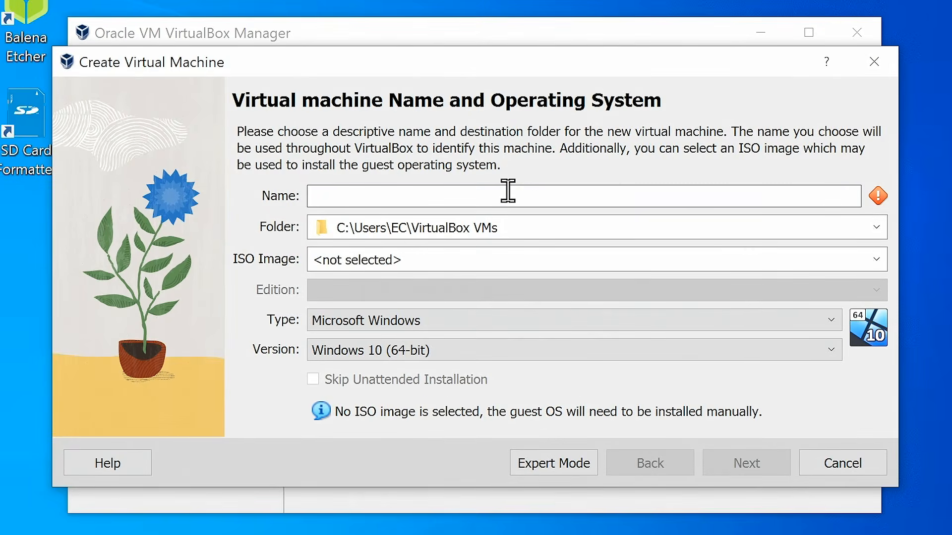
pyautogui.write('LinuxMint')
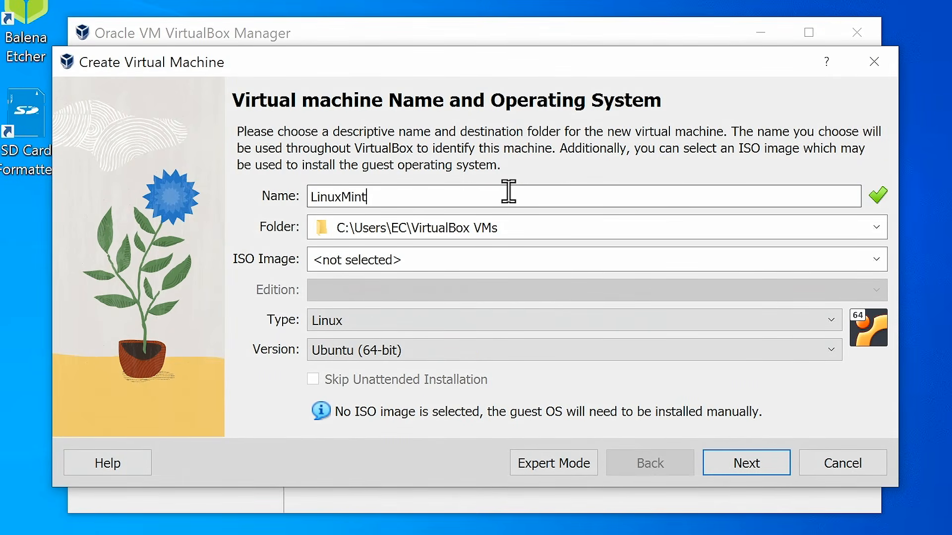
pyautogui.click(883, 262)
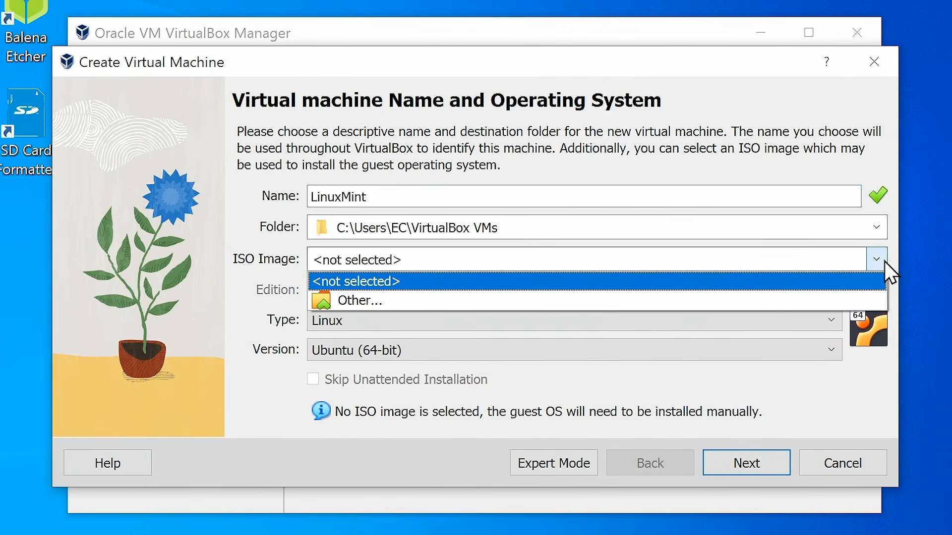
pyautogui.click(520, 301)
pyautogui.doubleClick(384, 148)
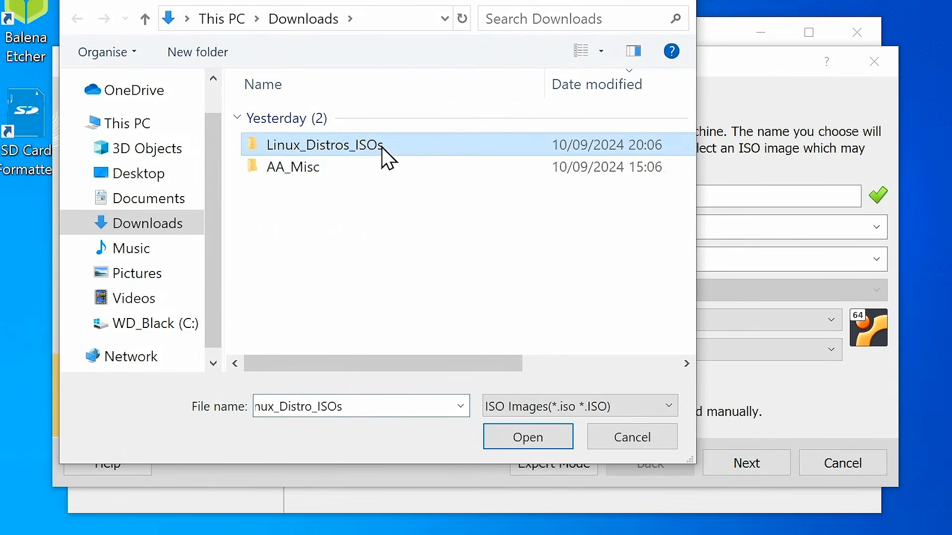
pyautogui.click(377, 119)
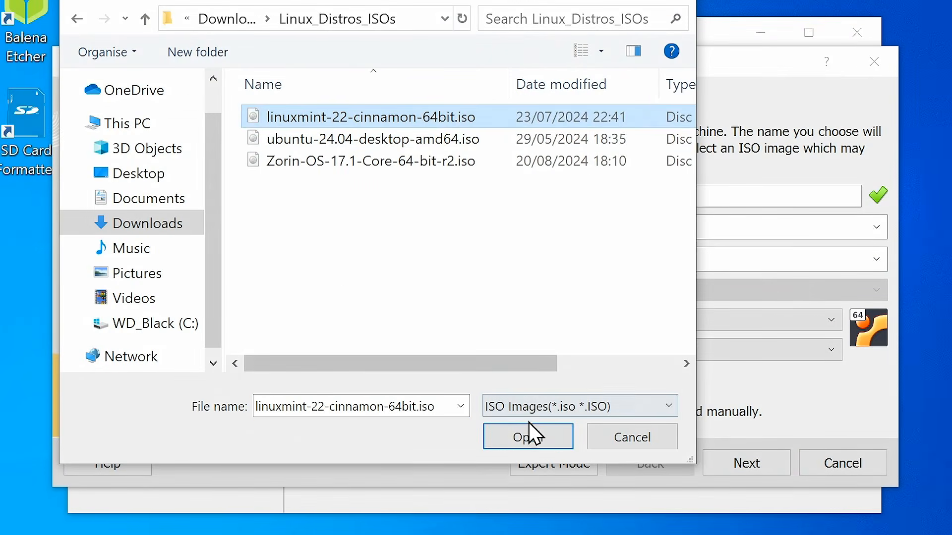
pyautogui.click(526, 437)
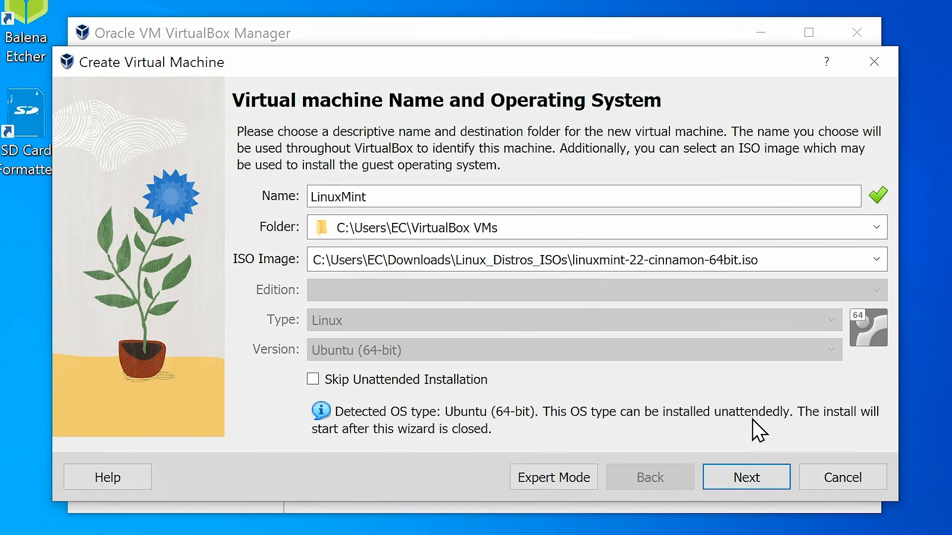
pyautogui.click(876, 259)
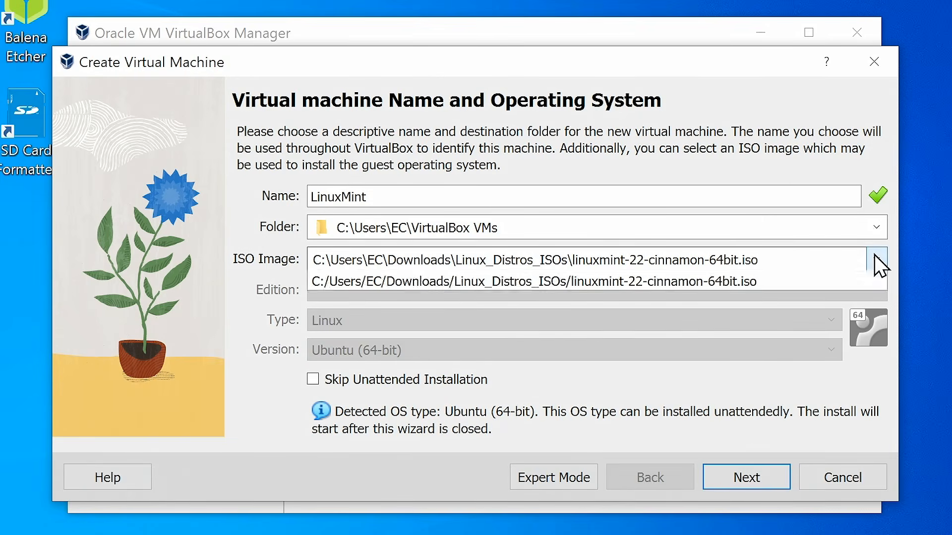
# Step: Load the Zorin-OS ISO as the VM's install image
pyautogui.click(550, 312)
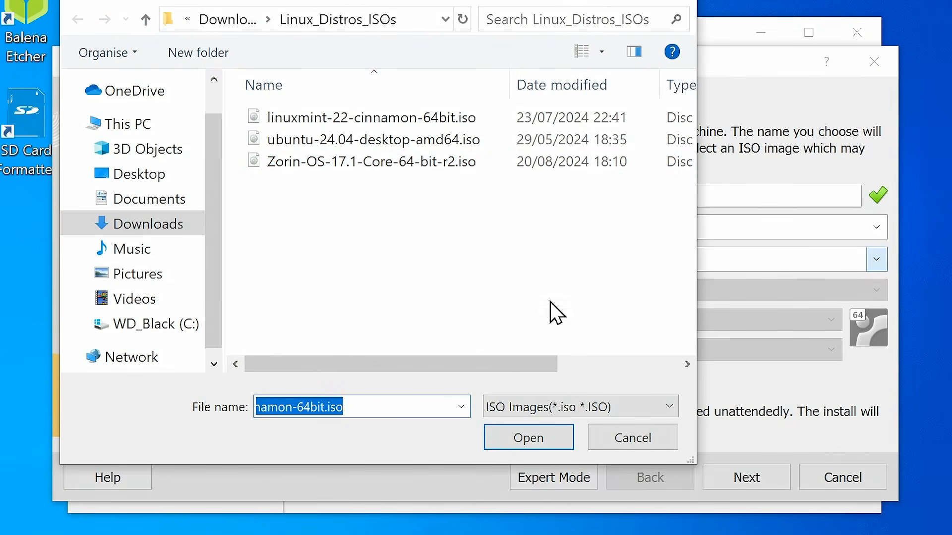
pyautogui.click(350, 164)
pyautogui.click(526, 440)
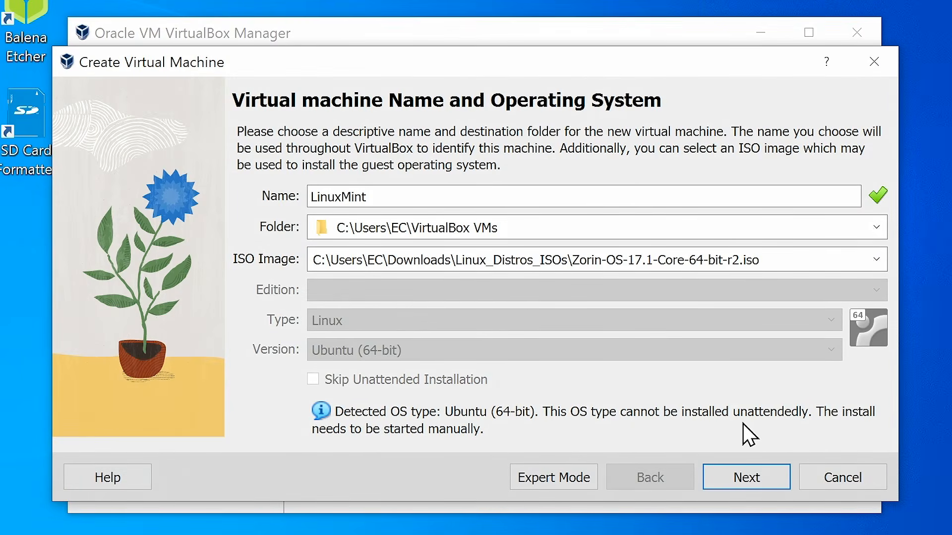
# Step: Switch back to the linuxmint-22-cinnamon ISO and skip unattended installation
pyautogui.click(877, 260)
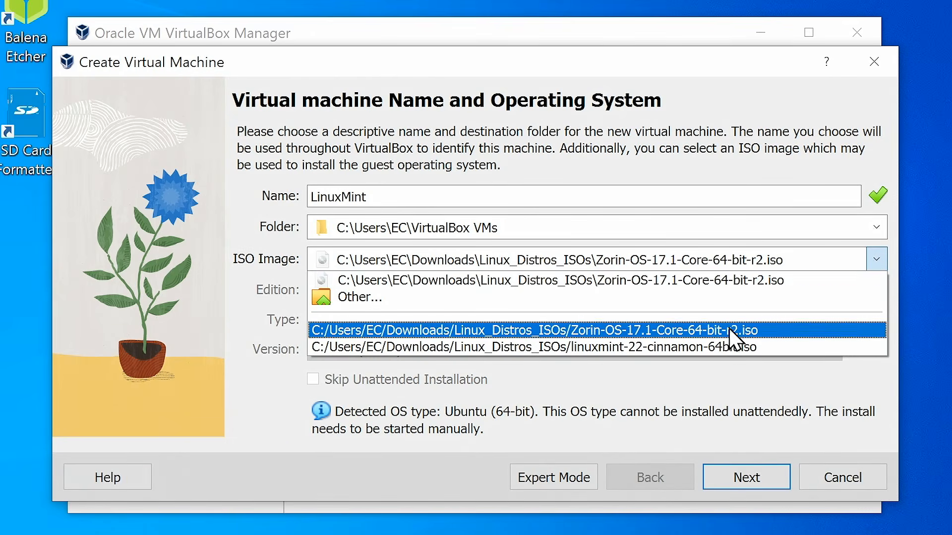
pyautogui.click(742, 347)
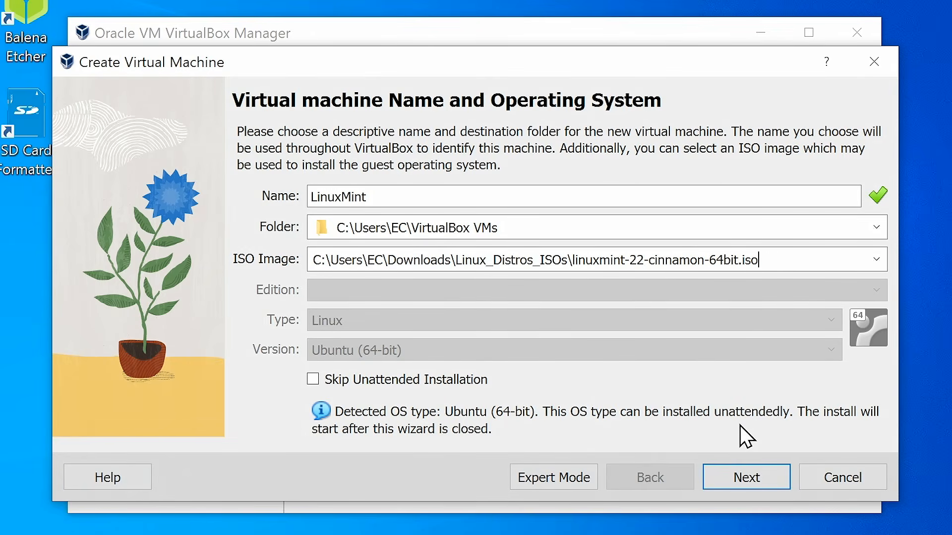
pyautogui.click(313, 380)
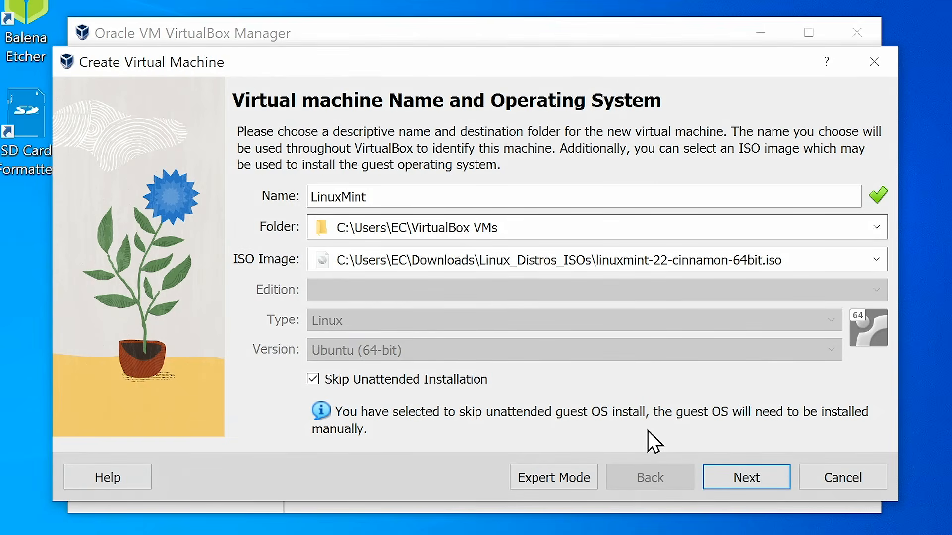
pyautogui.click(709, 483)
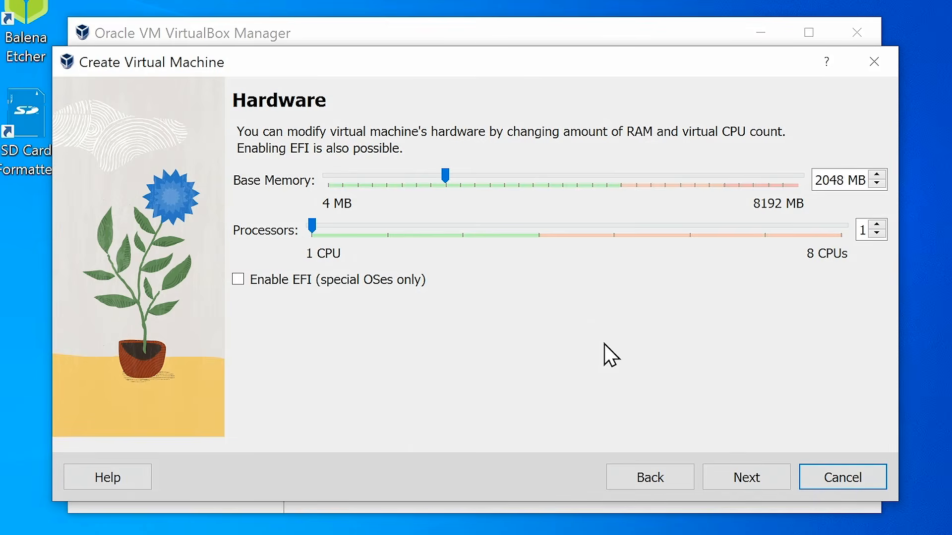
# Step: Give the VM 4096 MB of base memory and 4 processors
pyautogui.moveTo(446, 177); pyautogui.dragTo(566, 181)
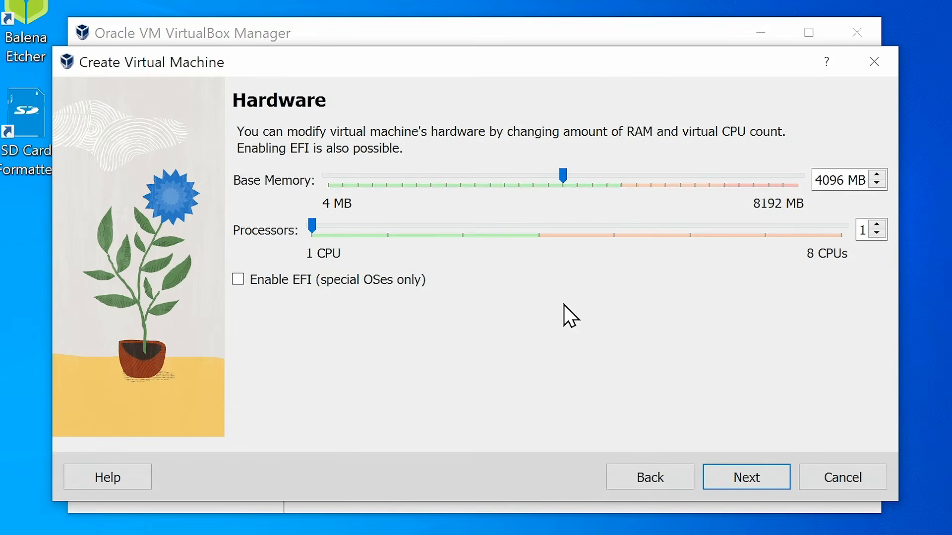
pyautogui.moveTo(311, 224); pyautogui.dragTo(527, 253)
pyautogui.click(719, 475)
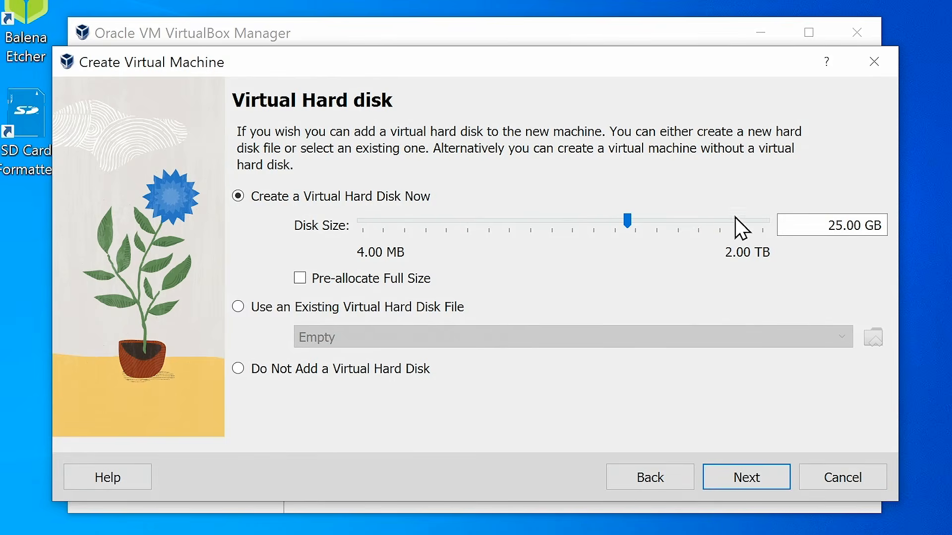
# Step: Set the virtual disk to 40 GB and finish creating the LinuxMint VM
pyautogui.click(812, 223)
pyautogui.moveTo(811, 223); pyautogui.dragTo(889, 227)
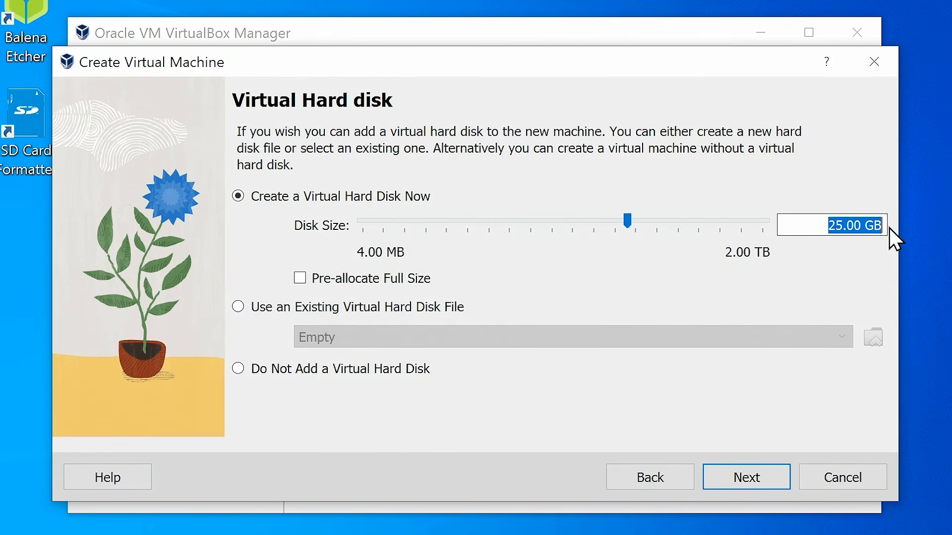
pyautogui.write('40')
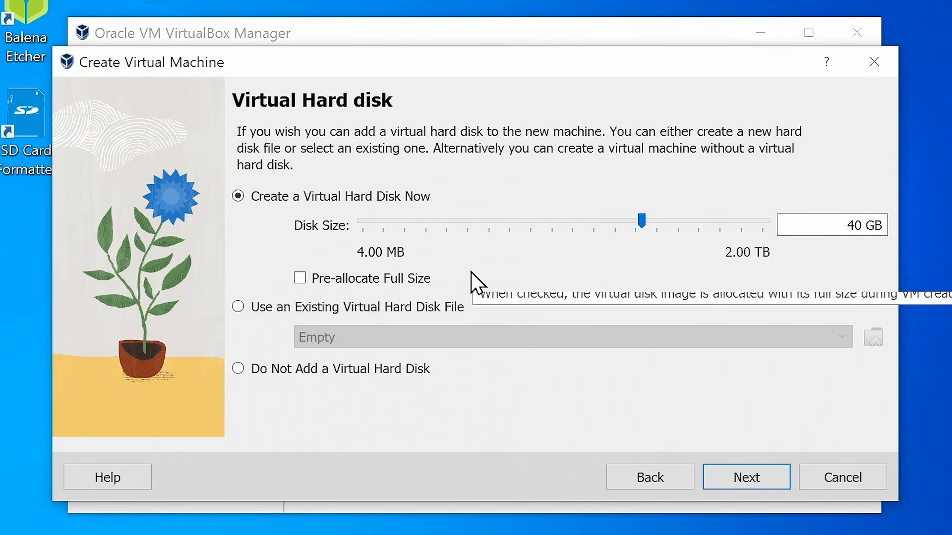
pyautogui.click(743, 488)
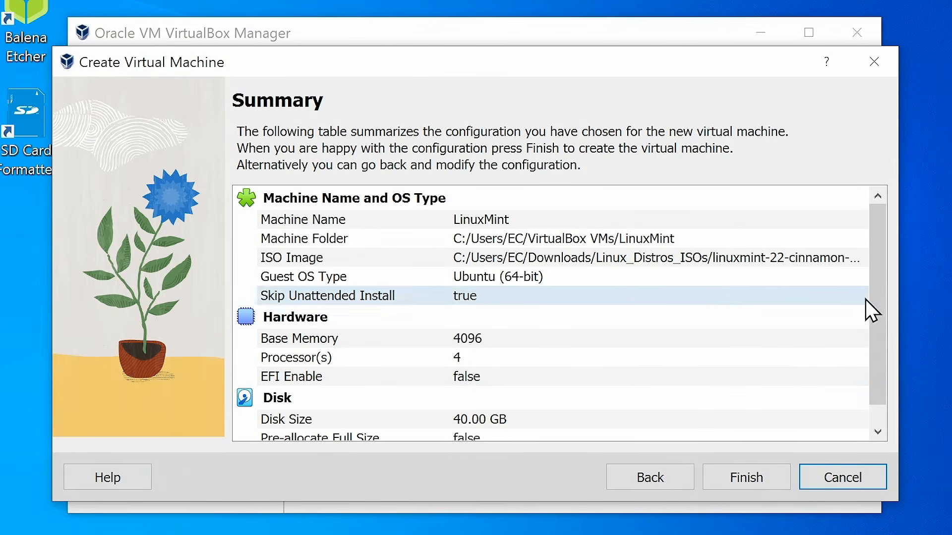
pyautogui.moveTo(874, 275); pyautogui.dragTo(873, 249)
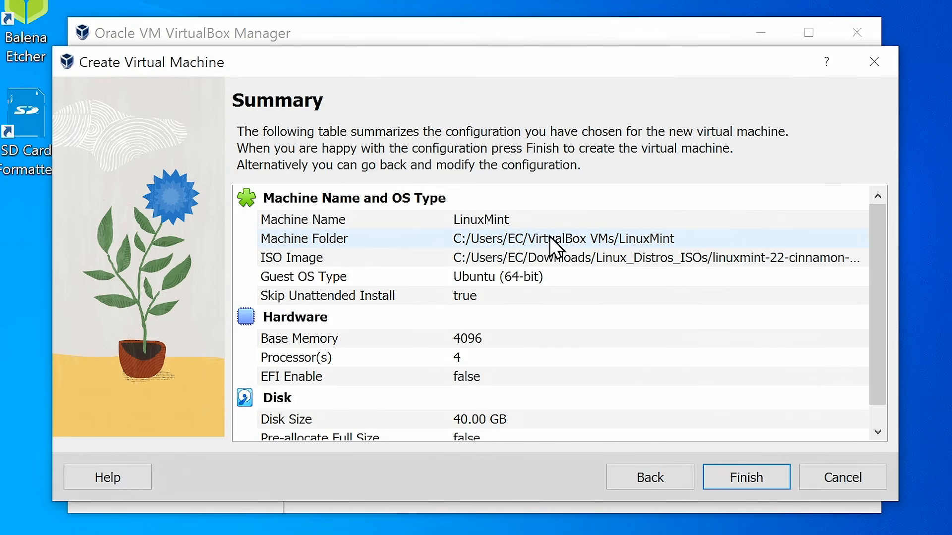
pyautogui.click(740, 491)
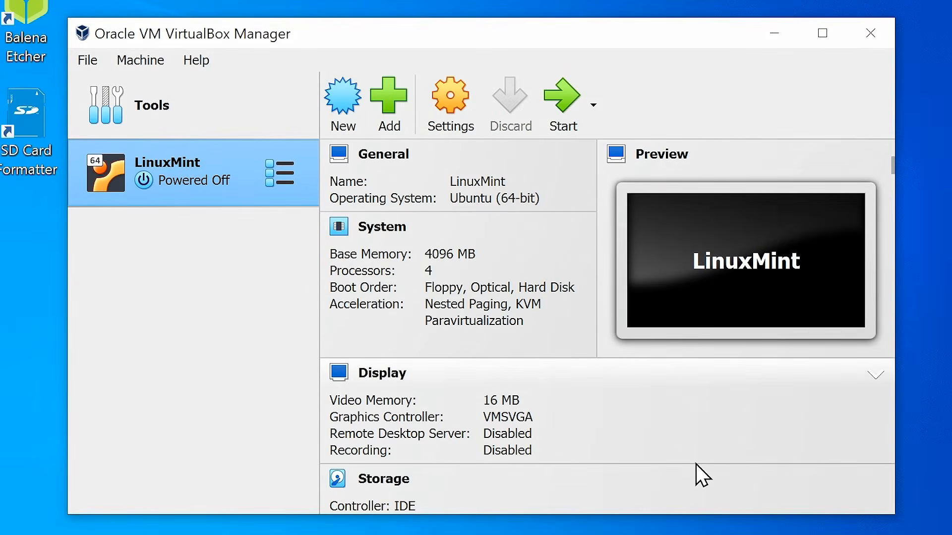
# Step: Start the LinuxMint VM and move its running window toward the top-left of the screen
pyautogui.doubleClick(195, 182)
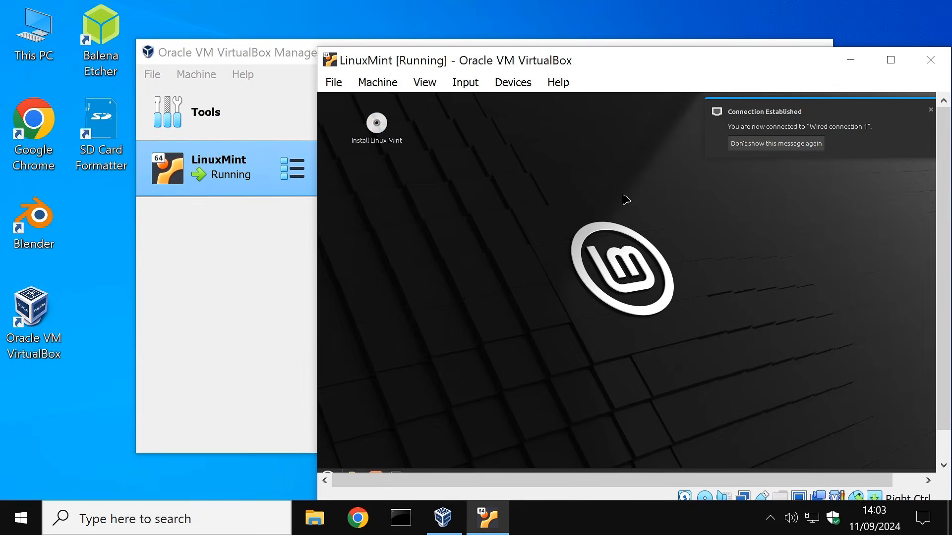
pyautogui.moveTo(621, 62); pyautogui.dragTo(451, 37)
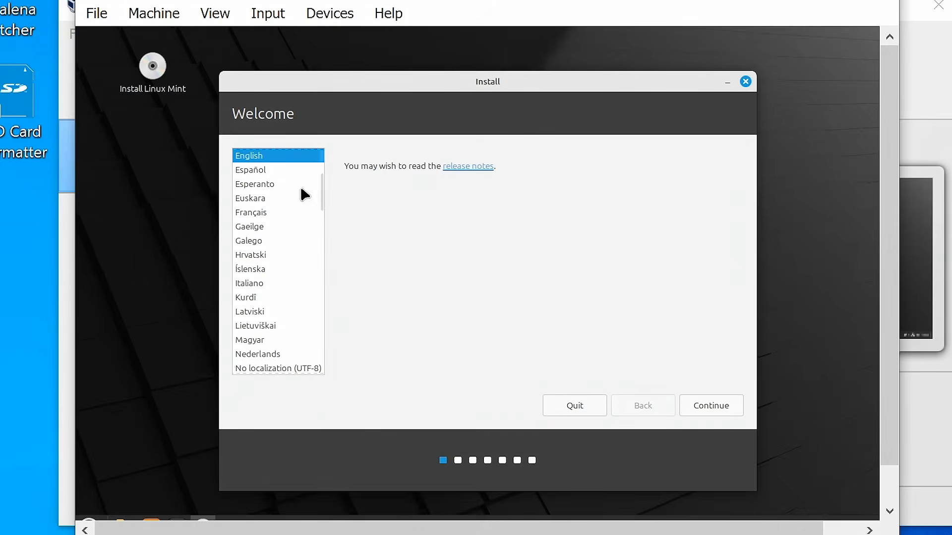
# Step: Choose English, the English (UK) keyboard layout and include multimedia codecs in the installer
pyautogui.click(697, 415)
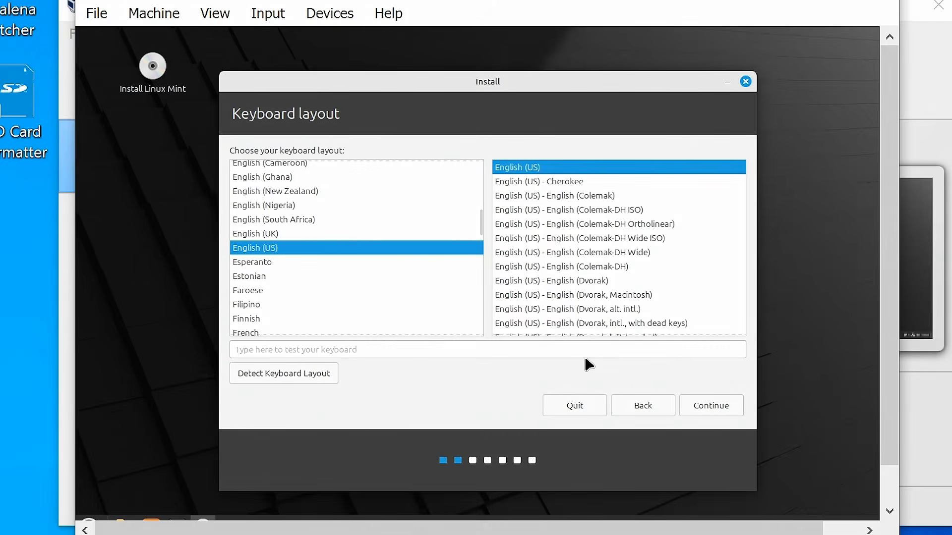
pyautogui.click(273, 236)
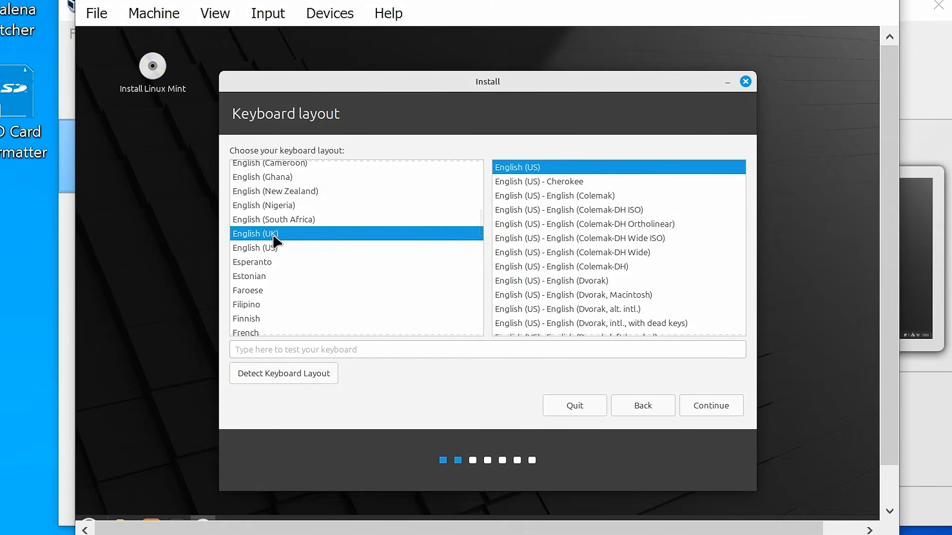
pyautogui.click(707, 413)
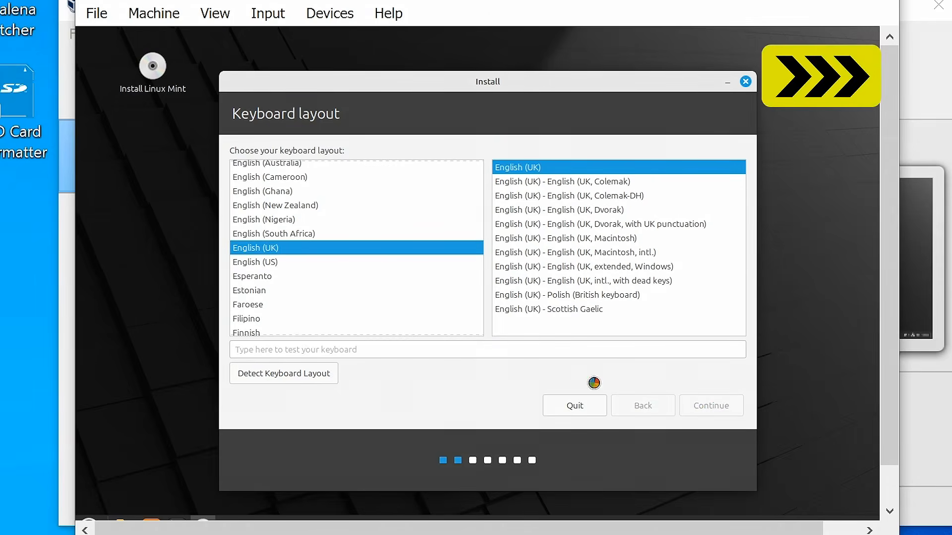
pyautogui.click(240, 156)
pyautogui.click(699, 413)
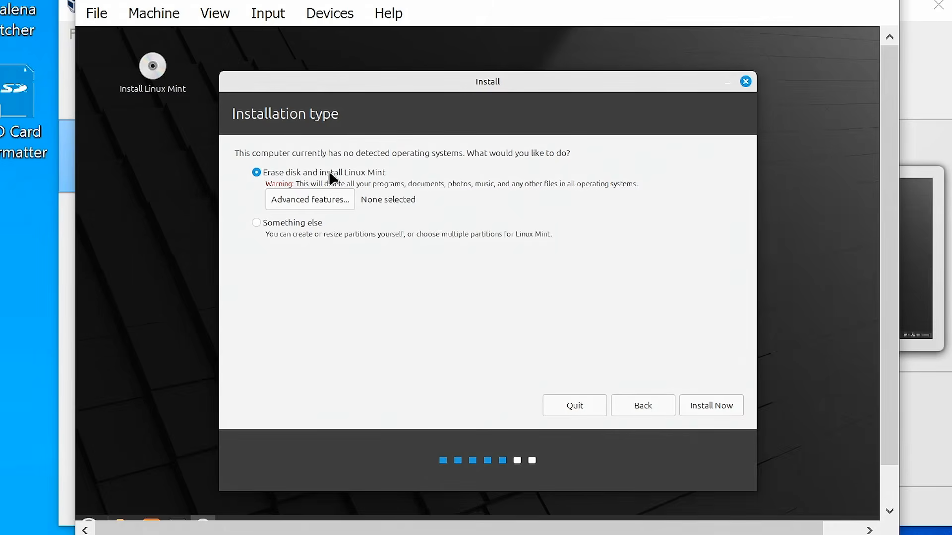
# Step: Install by erasing the virtual disk, confirm the partition changes, and accept London time zone
pyautogui.click(703, 407)
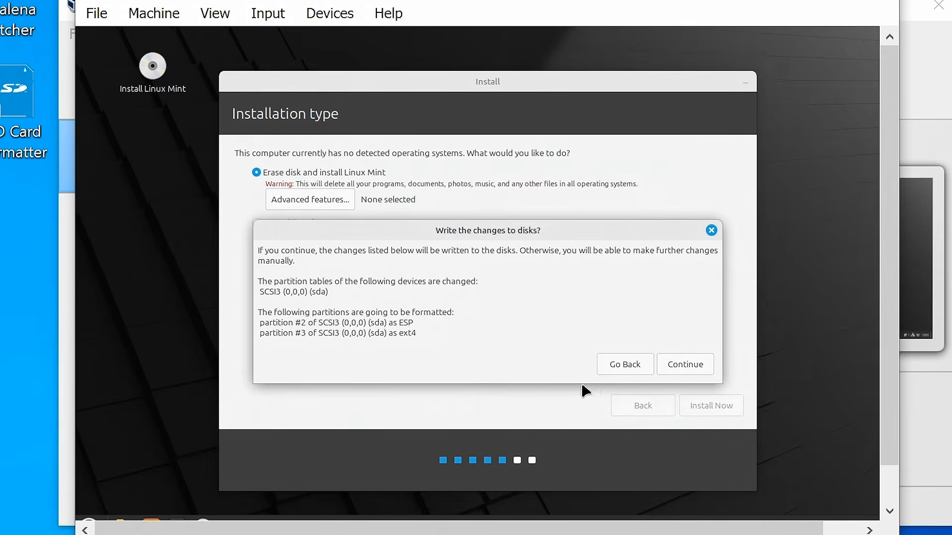
pyautogui.click(687, 368)
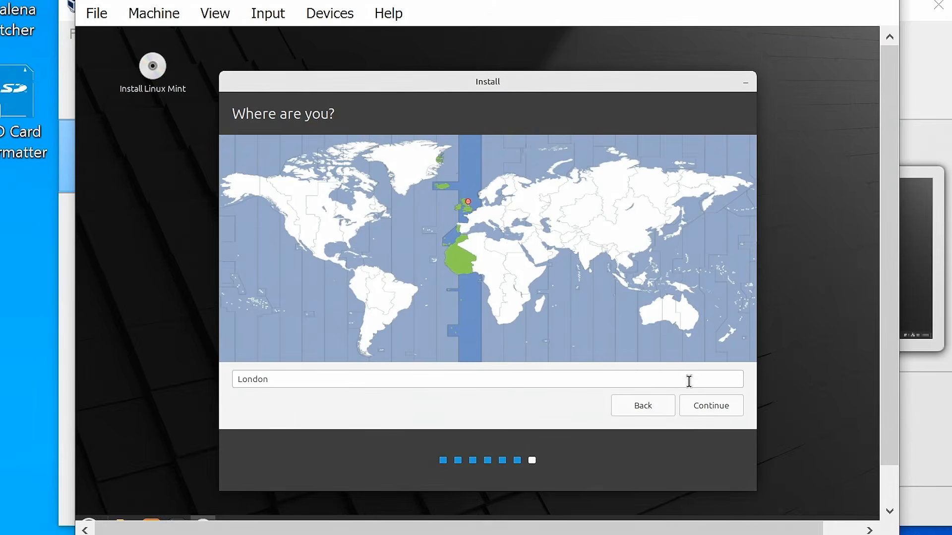
pyautogui.click(706, 406)
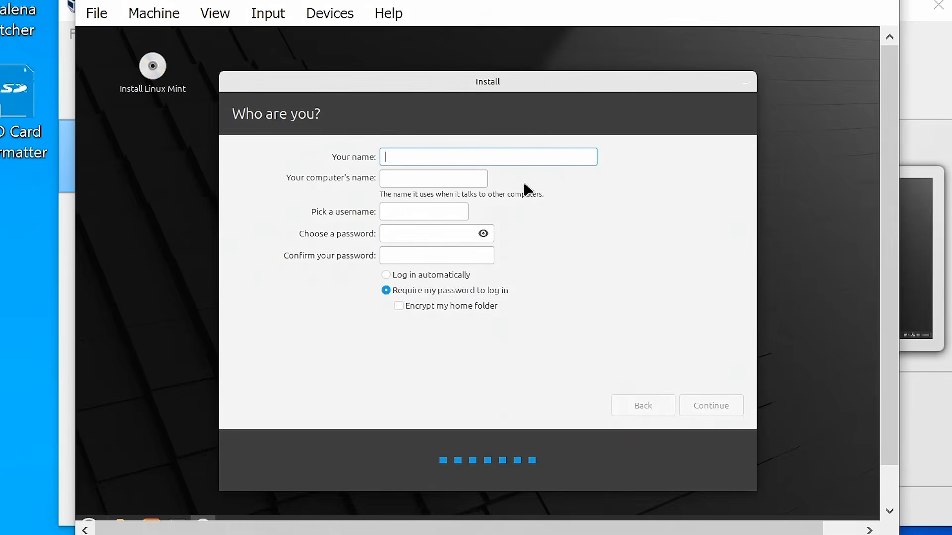
# Step: Fill in the user details with computer name 'mintvb' and a password, then begin installation
pyautogui.write('ec')
pyautogui.moveTo(463, 180); pyautogui.dragTo(375, 175)
pyautogui.write('mintvb')
pyautogui.click(412, 234)
pyautogui.write('••••••••')
pyautogui.press('Tab')
pyautogui.write('••••••••')
pyautogui.click(713, 400)
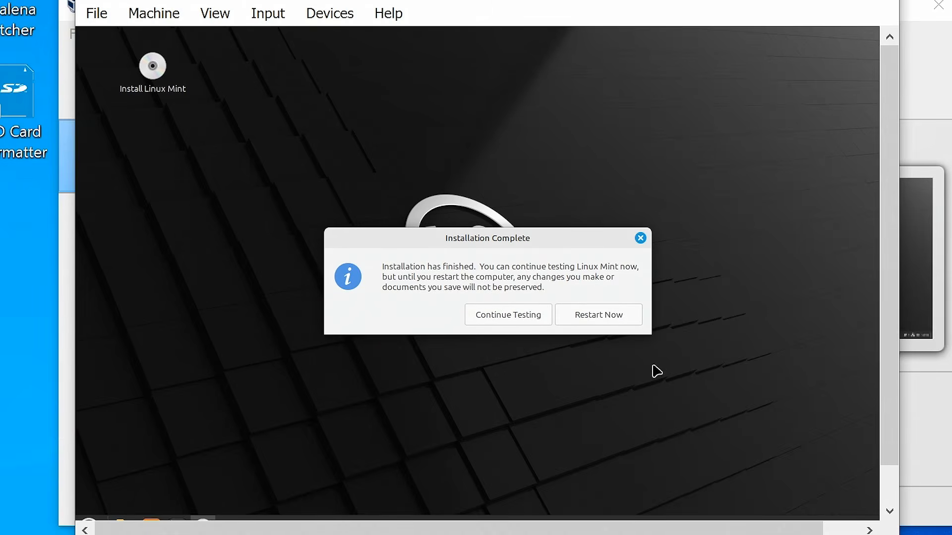
# Step: Restart into the installed Linux Mint, dismiss its Welcome window, and widen the VM window slightly
pyautogui.click(600, 314)
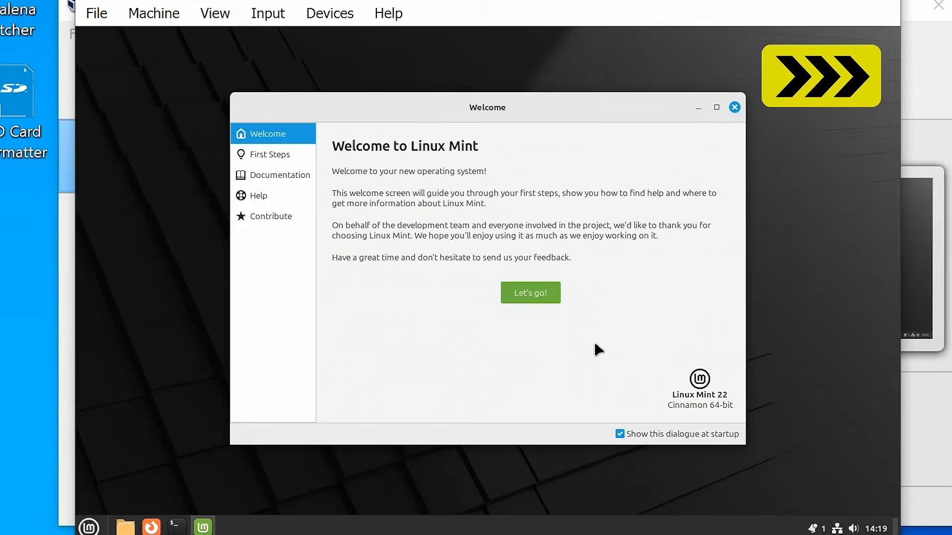
pyautogui.click(734, 107)
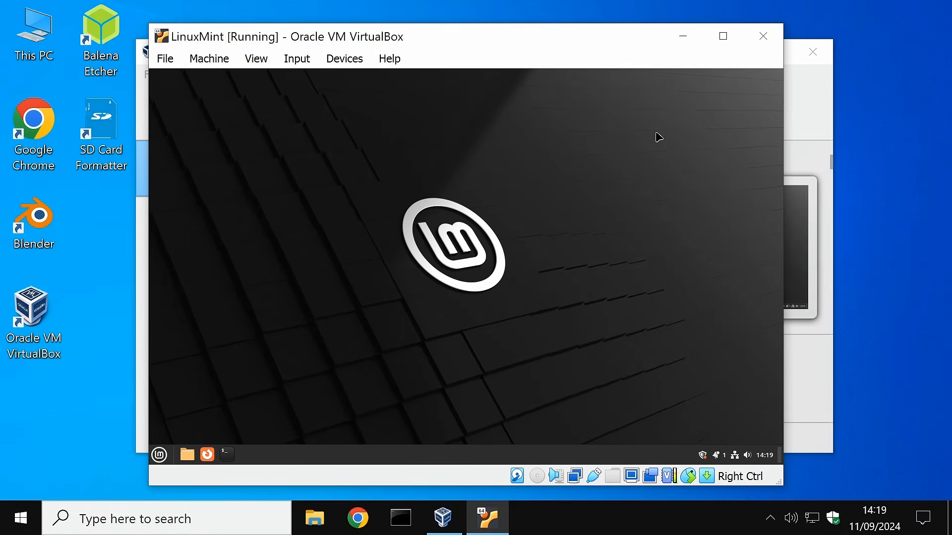
pyautogui.moveTo(786, 24); pyautogui.dragTo(892, 21)
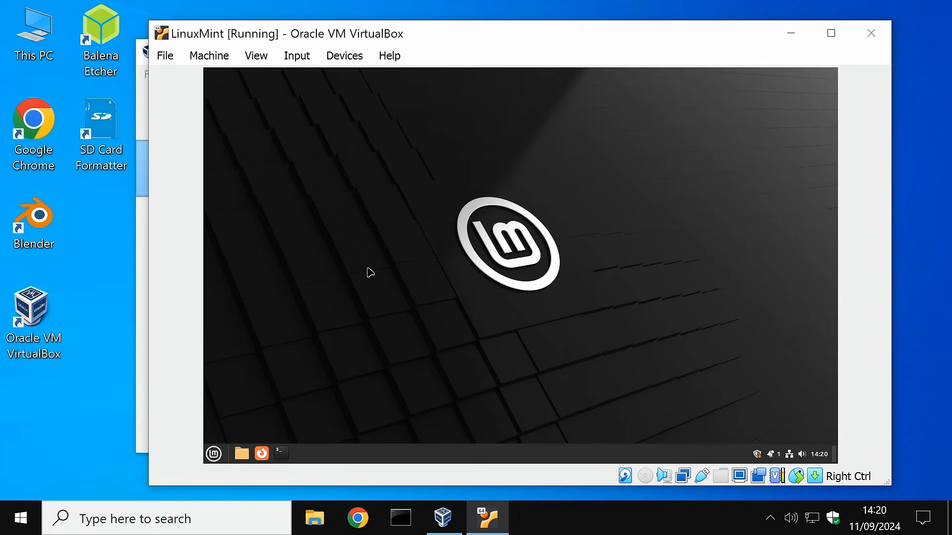
# Step: Enable Auto-resize Guest Display from the VM window's View menu
pyautogui.click(258, 57)
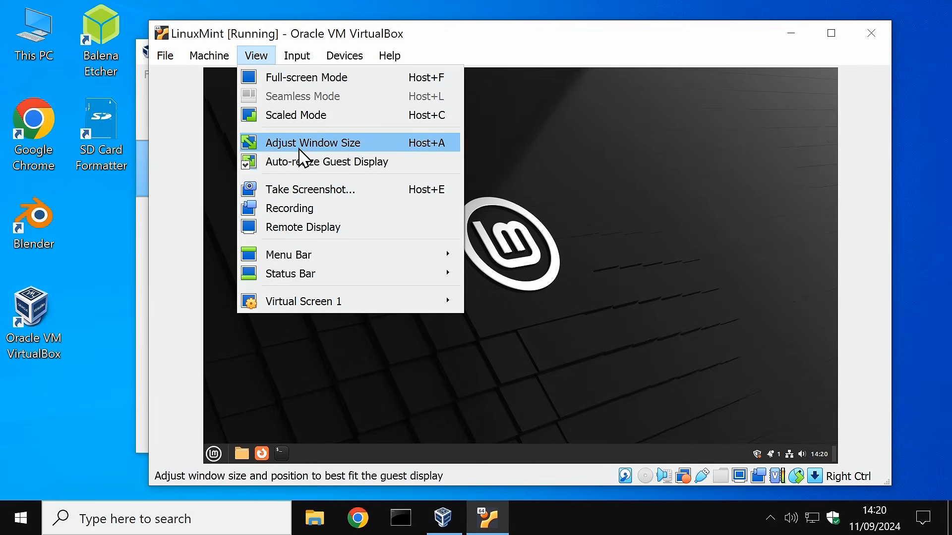
pyautogui.click(306, 169)
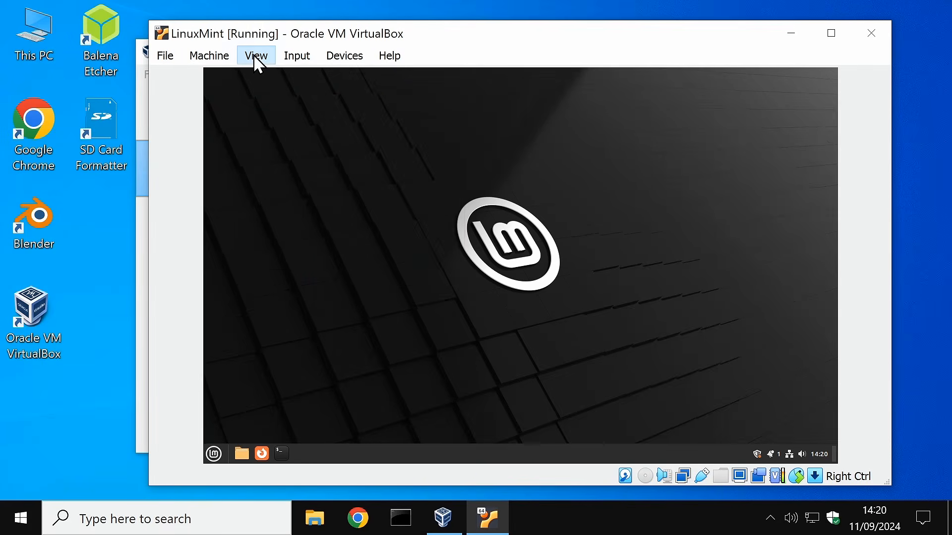
pyautogui.click(255, 55)
pyautogui.click(288, 162)
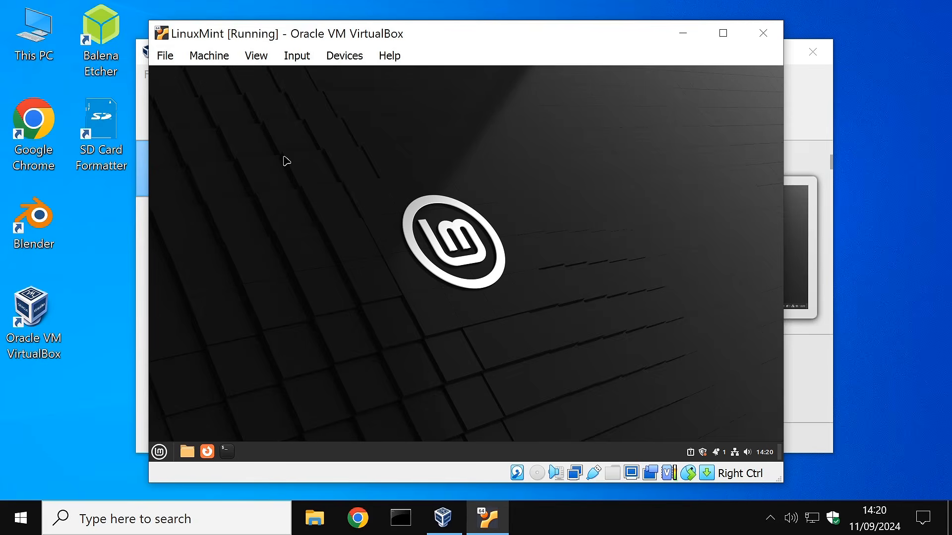
# Step: Resize the VM window and insert the Guest Additions CD image into the guest
pyautogui.moveTo(783, 308); pyautogui.dragTo(908, 325)
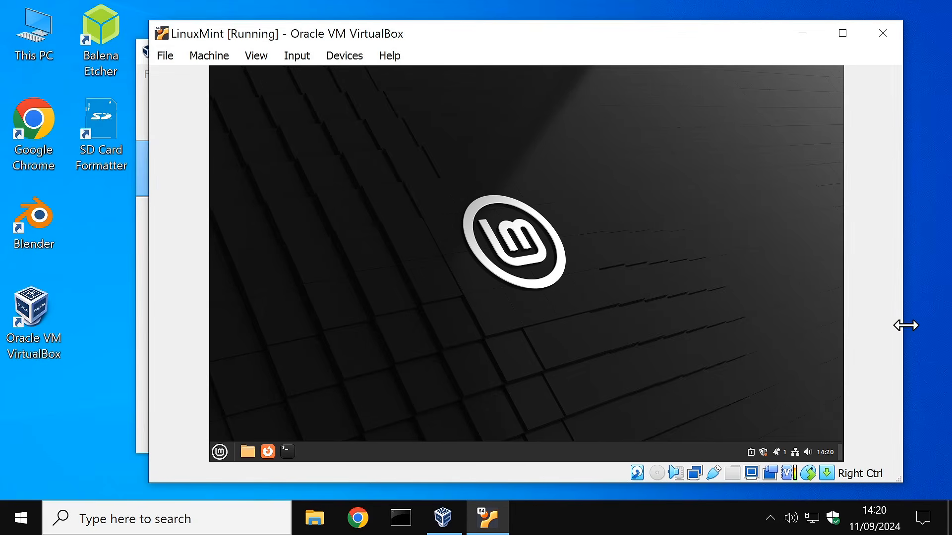
pyautogui.moveTo(195, 483); pyautogui.dragTo(195, 500)
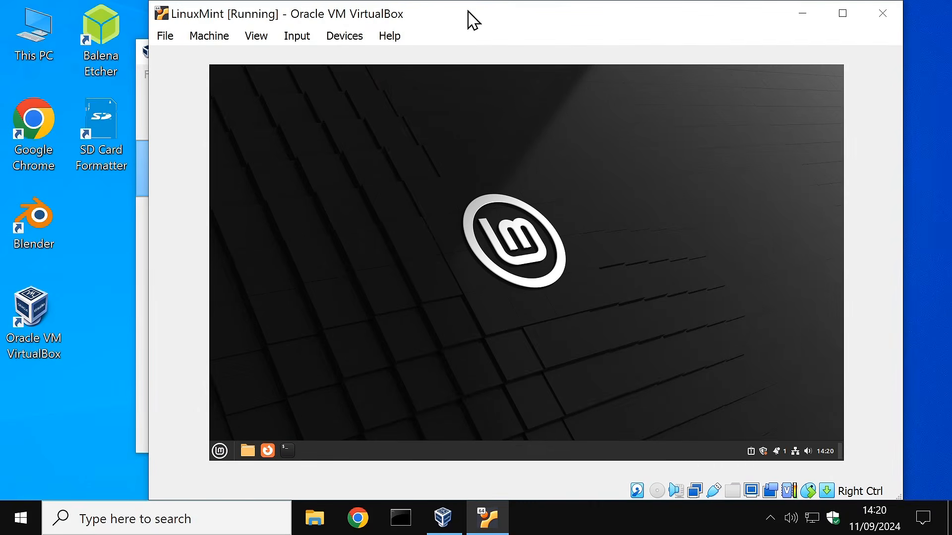
pyautogui.moveTo(473, 20); pyautogui.dragTo(410, 27)
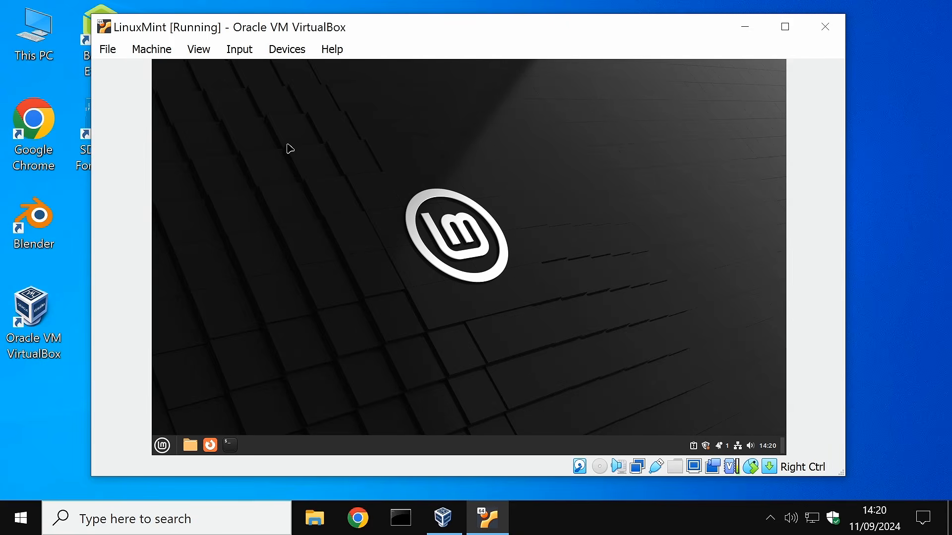
pyautogui.click(288, 50)
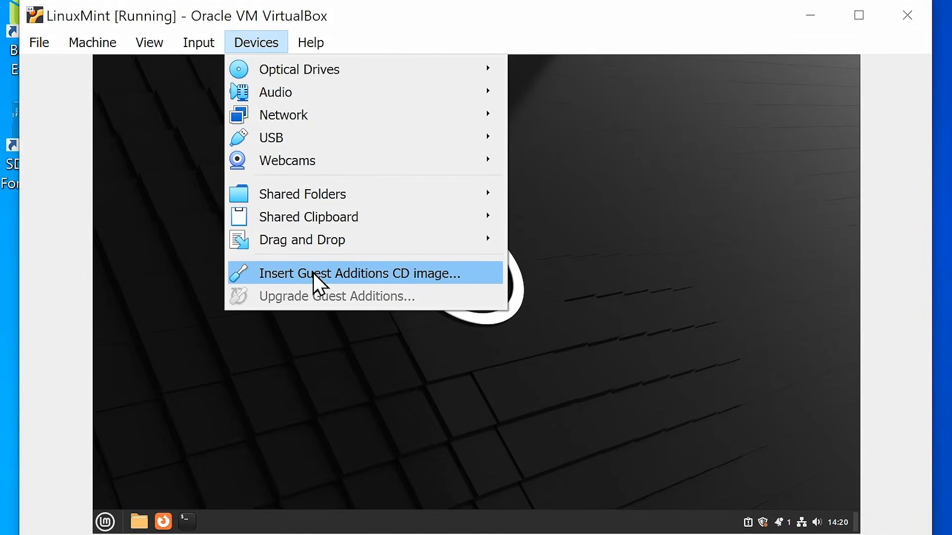
pyautogui.click(313, 272)
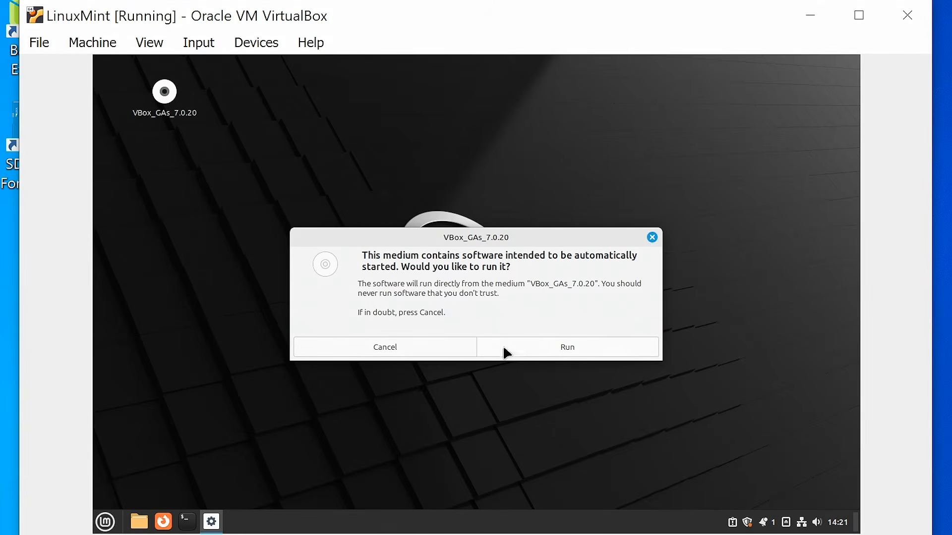
# Step: Run the Guest Additions 7.0.20 installer with the user's password, then close its terminal
pyautogui.click(561, 350)
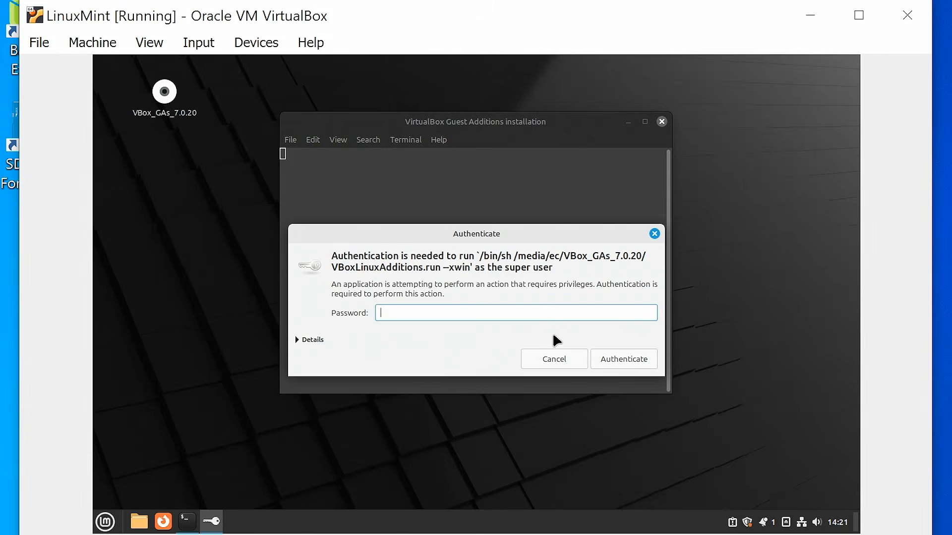
pyautogui.write('••')
pyautogui.press('Return')
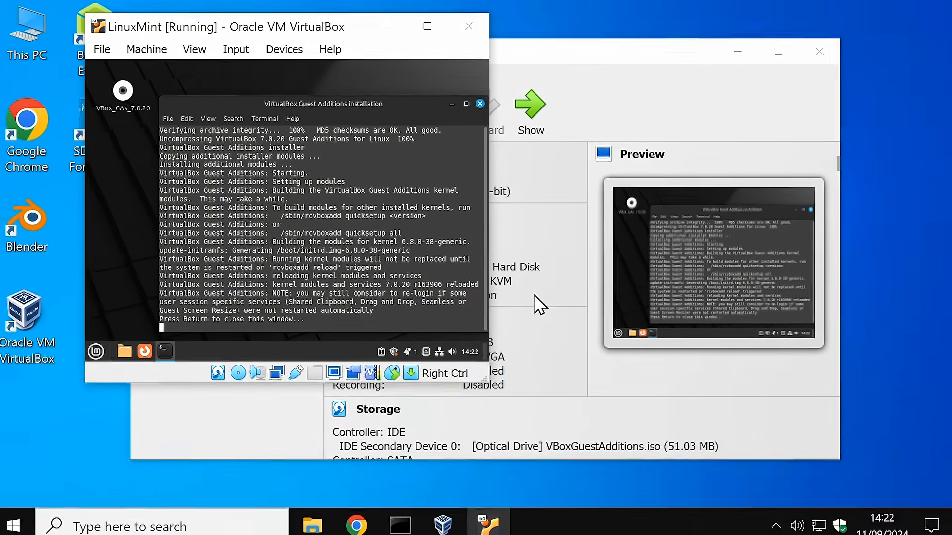
pyautogui.press('Return')
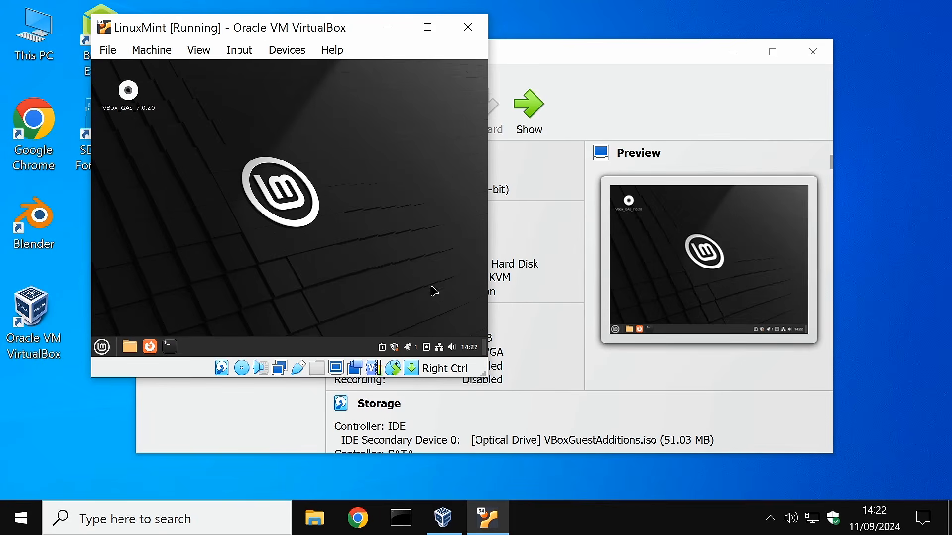
# Step: Enlarge the VM window so the guest desktop rescales, leaving the View menu unchanged
pyautogui.moveTo(484, 376); pyautogui.dragTo(714, 451)
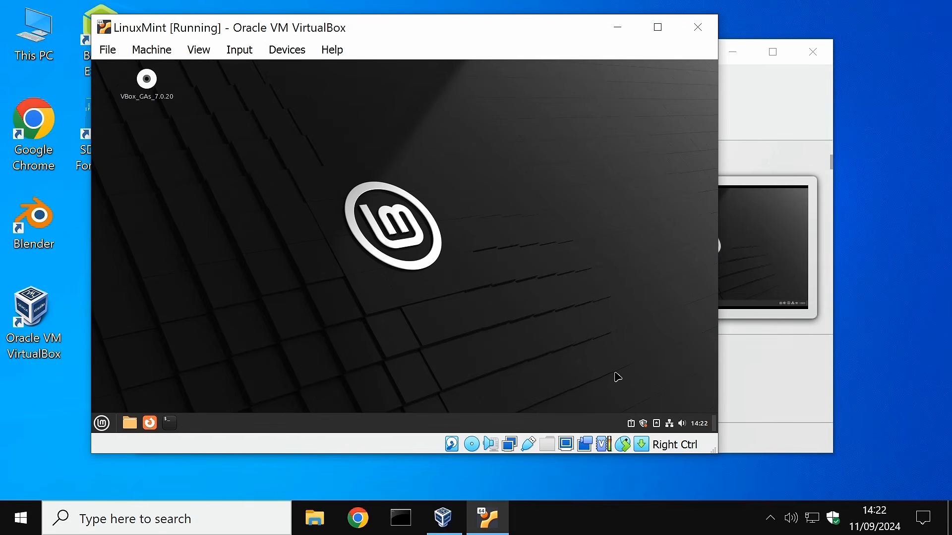
pyautogui.click(198, 50)
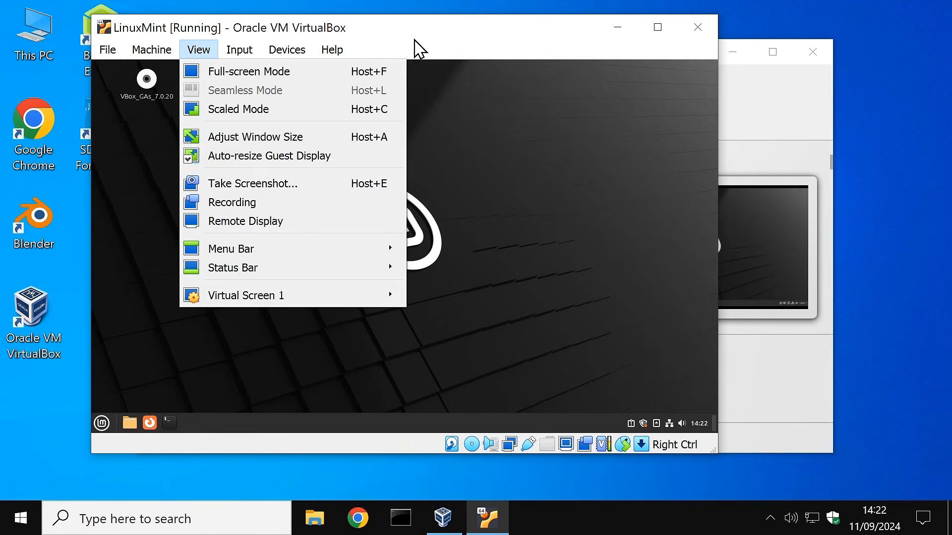
pyautogui.click(416, 47)
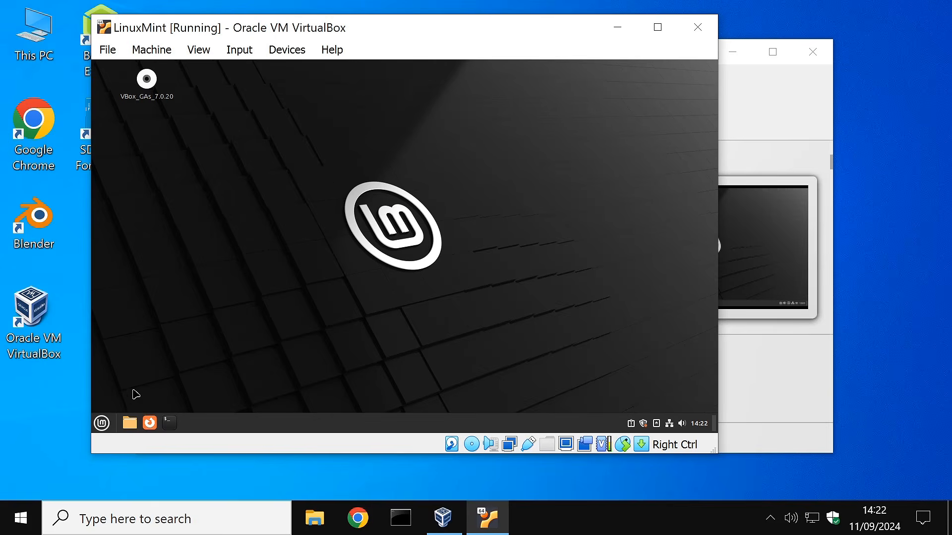
# Step: Shut down the Linux Mint guest through the Mint menu's Quit option
pyautogui.click(102, 423)
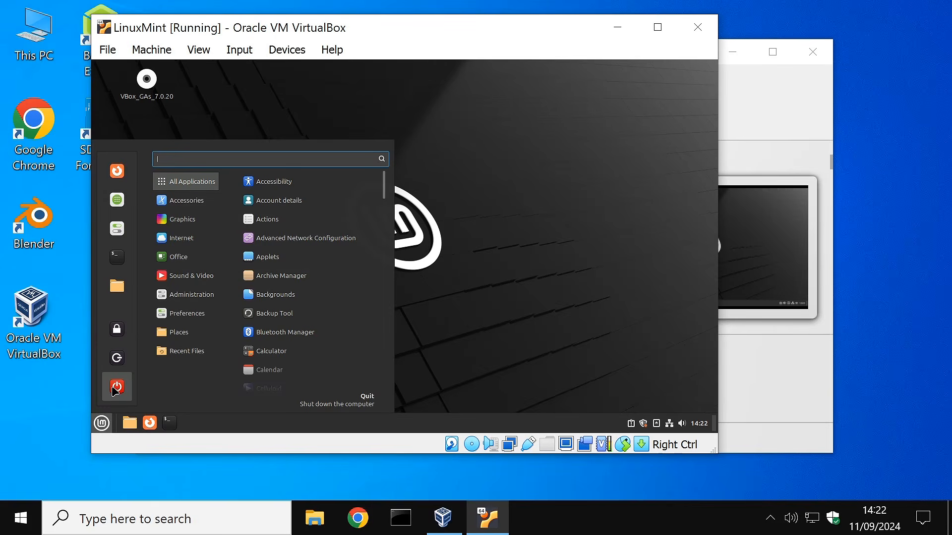
pyautogui.click(115, 391)
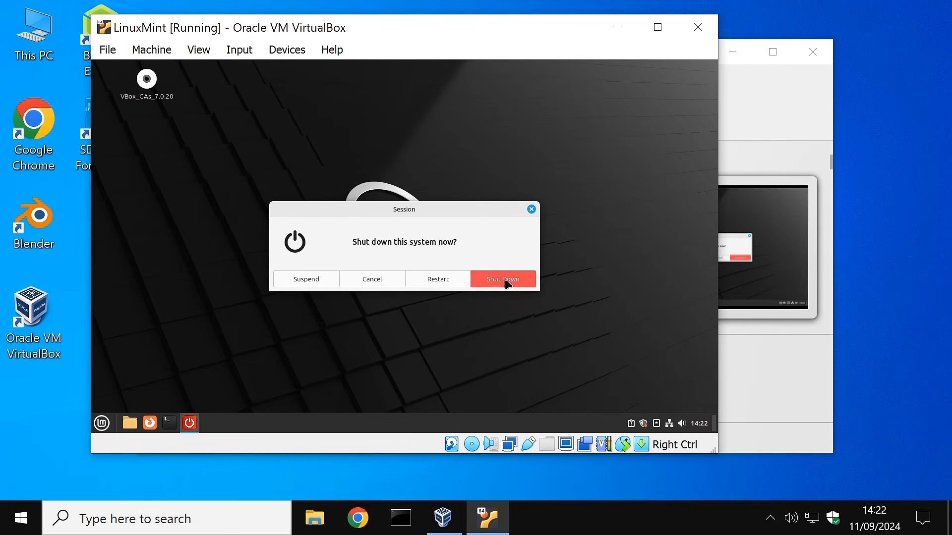
pyautogui.click(502, 280)
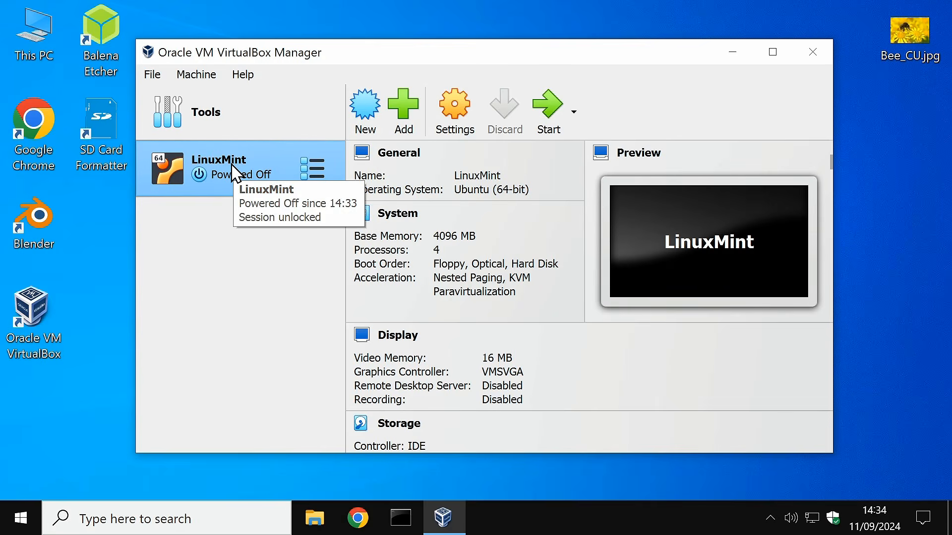
# Step: In LinuxMint's Display settings, set video memory to 128 MB and enable 3D acceleration
pyautogui.click(457, 115)
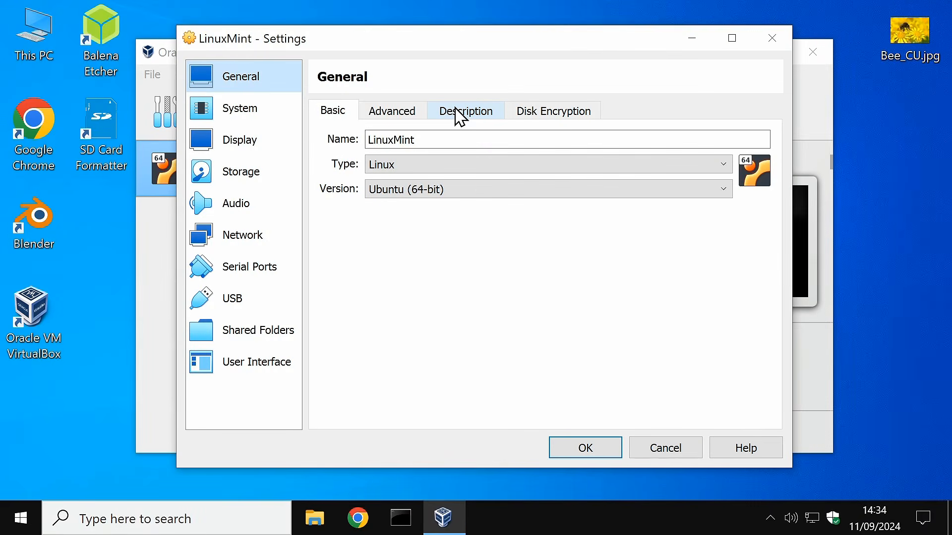
pyautogui.click(266, 152)
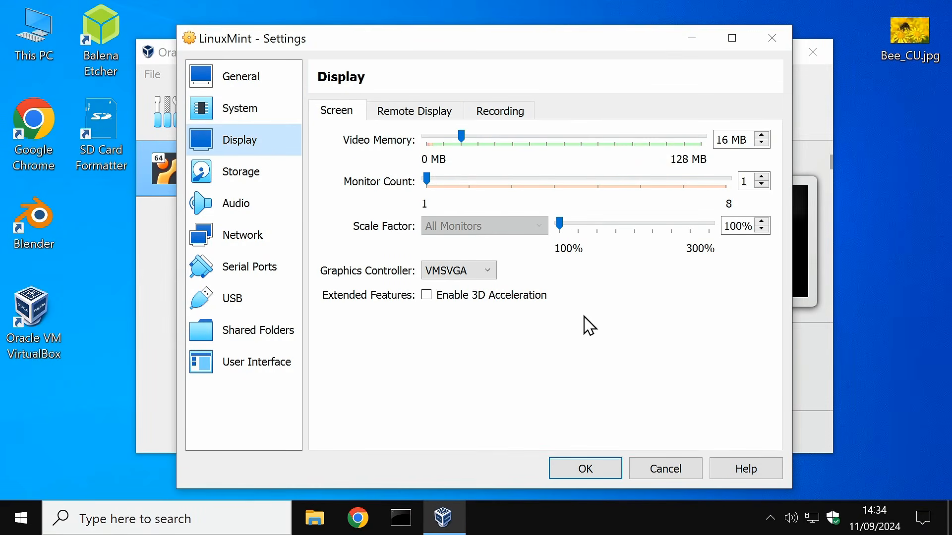
pyautogui.moveTo(465, 140); pyautogui.dragTo(710, 150)
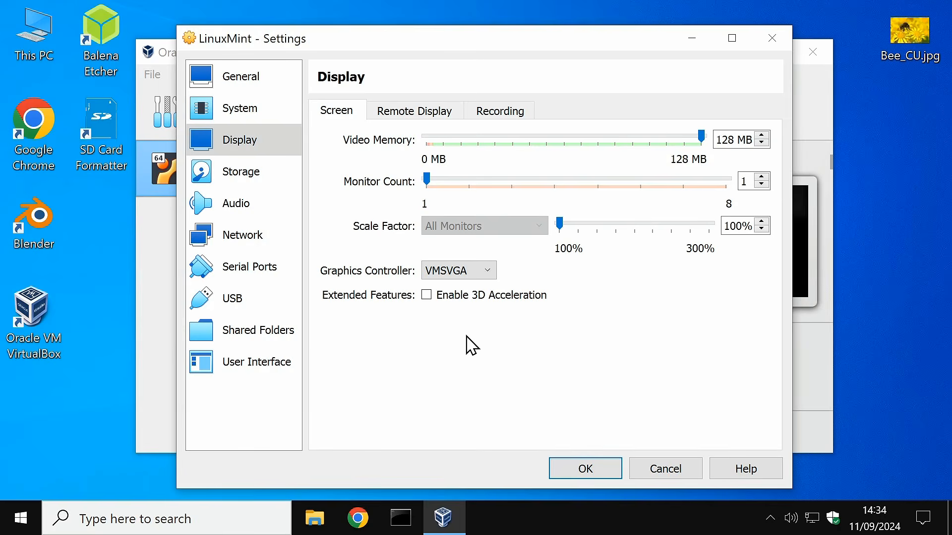
pyautogui.click(427, 296)
# Step: Set Shared Clipboard and Drag'n'Drop to Bidirectional under General > Advanced and save
pyautogui.click(254, 78)
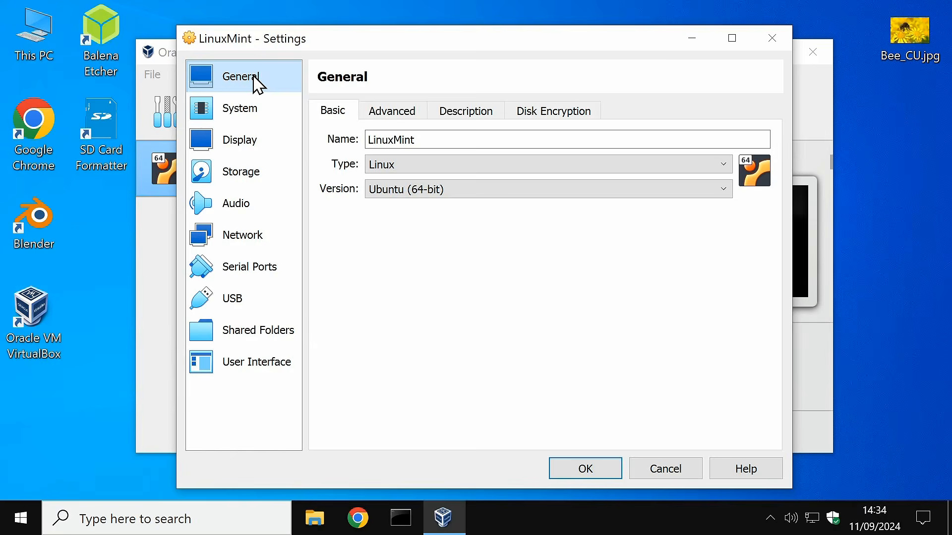
pyautogui.click(387, 110)
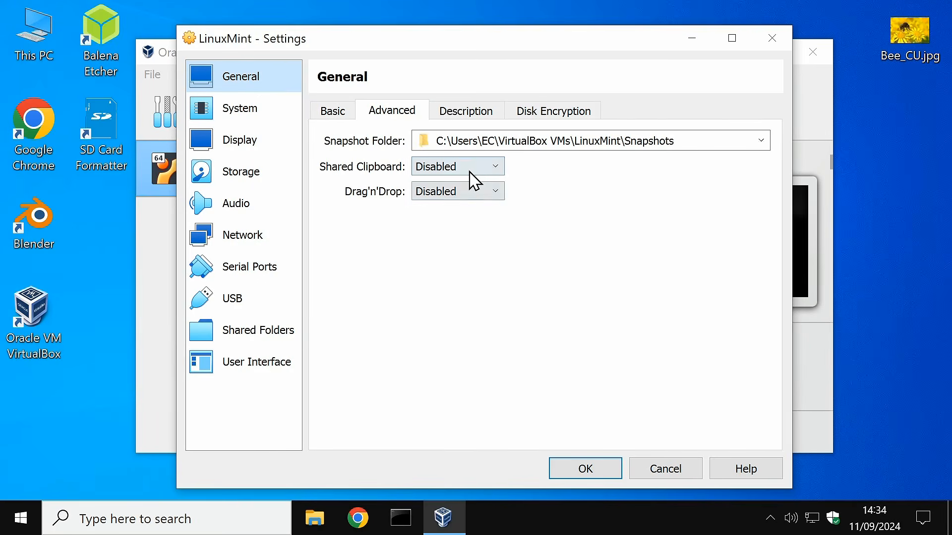
pyautogui.click(494, 167)
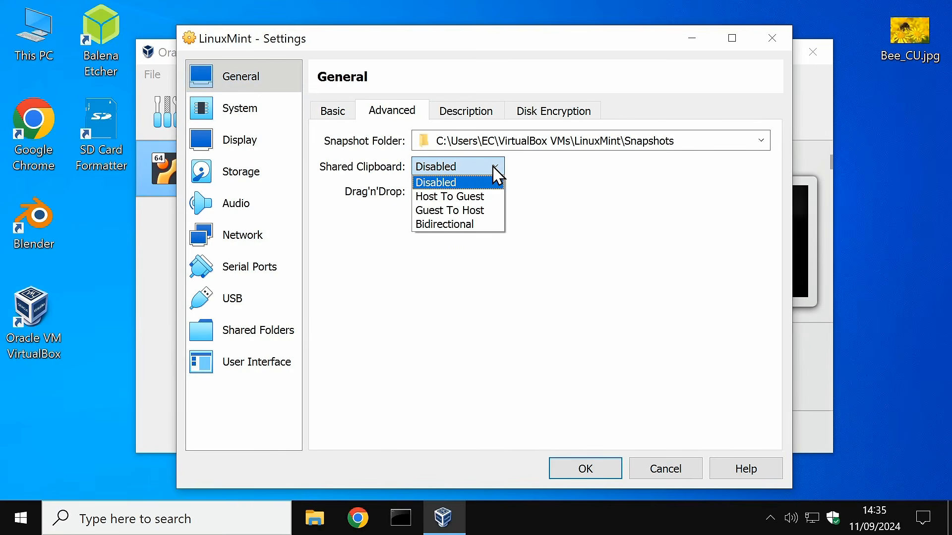
pyautogui.click(490, 226)
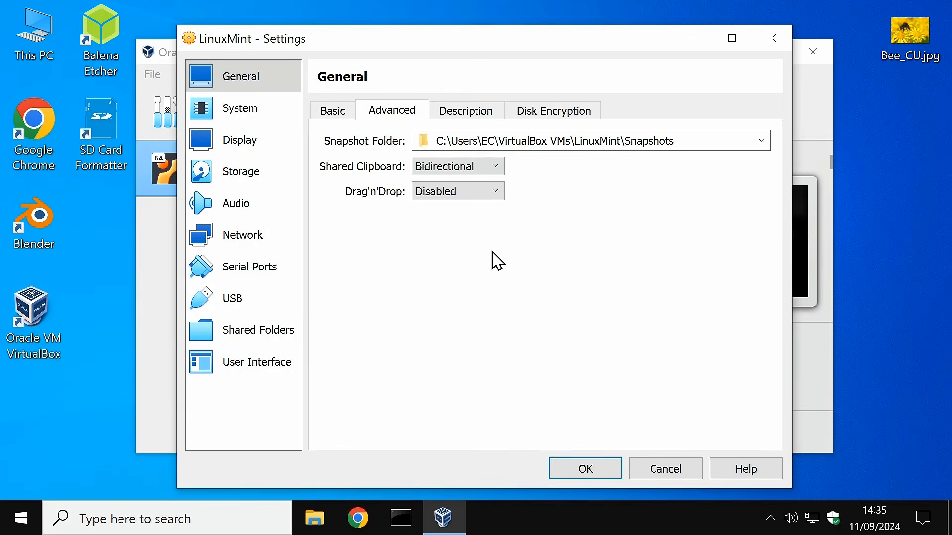
pyautogui.click(497, 192)
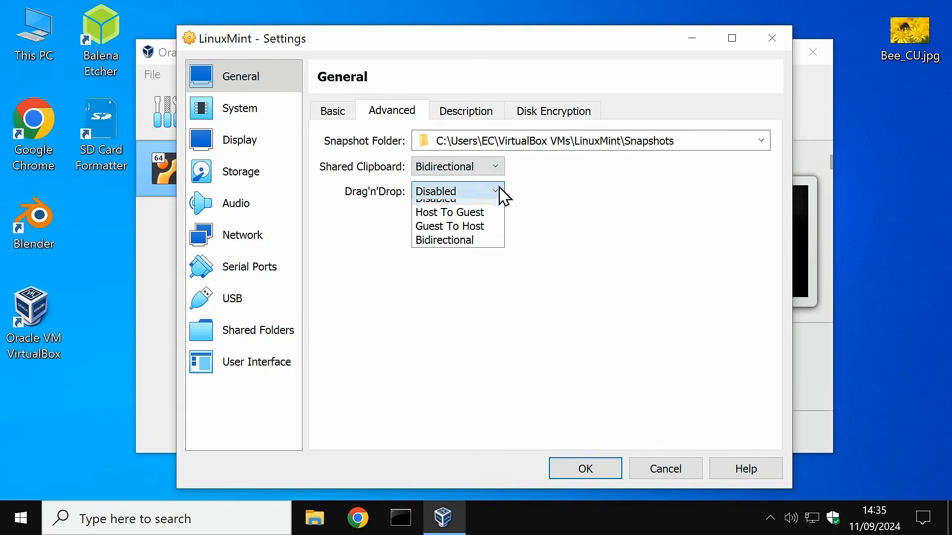
pyautogui.click(478, 249)
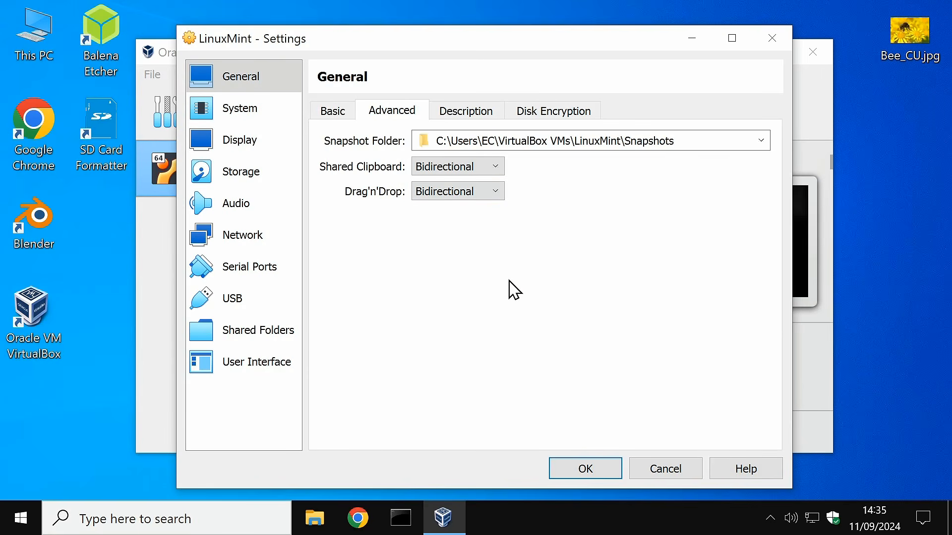
pyautogui.click(593, 471)
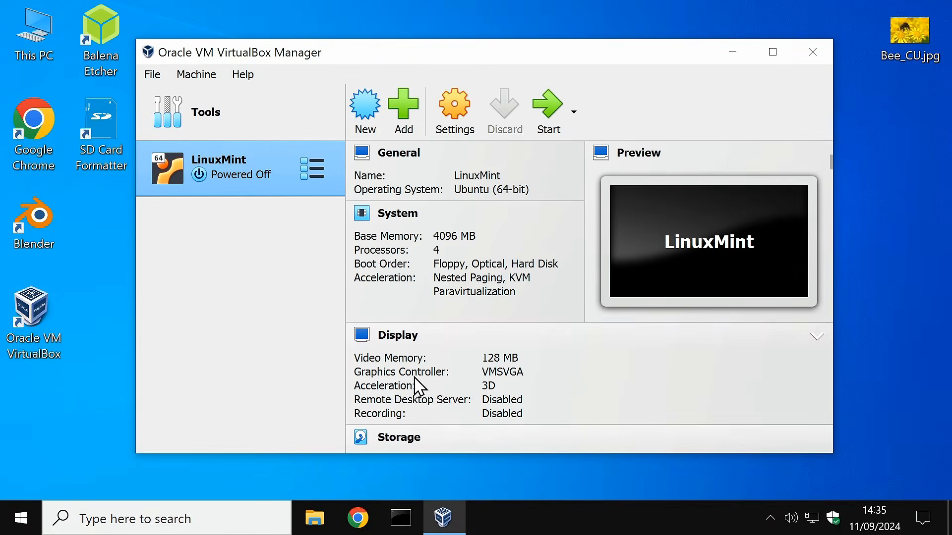
# Step: Start the LinuxMint VM and dismiss the keyboard and mouse integration notices
pyautogui.doubleClick(248, 169)
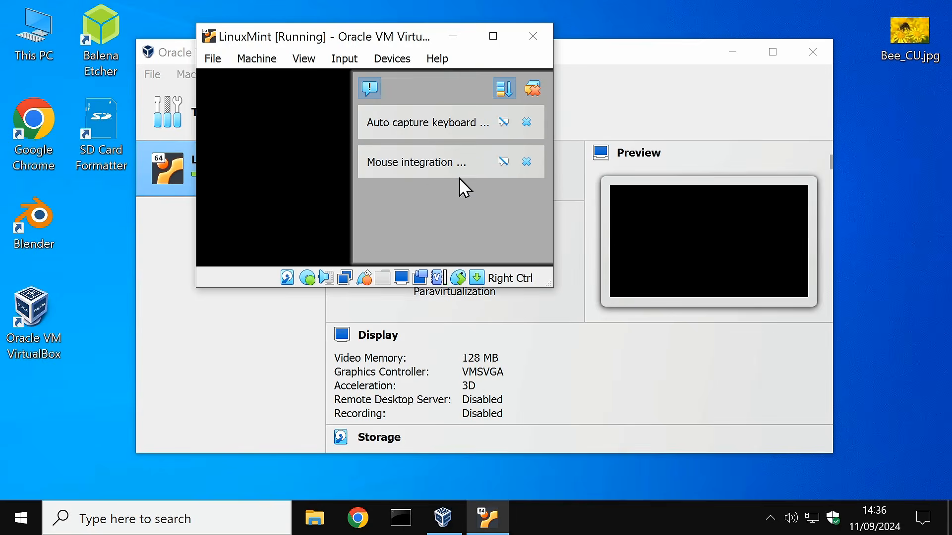
pyautogui.click(504, 123)
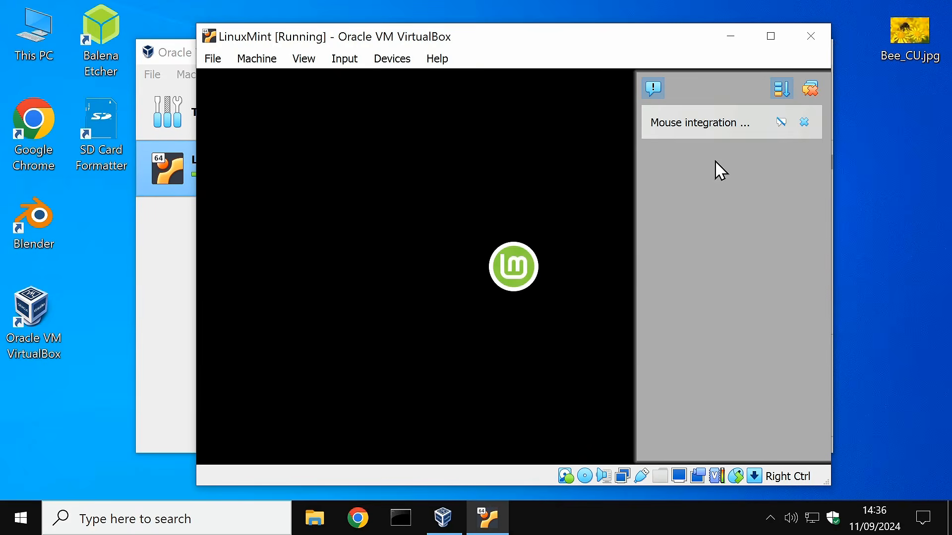
pyautogui.click(781, 123)
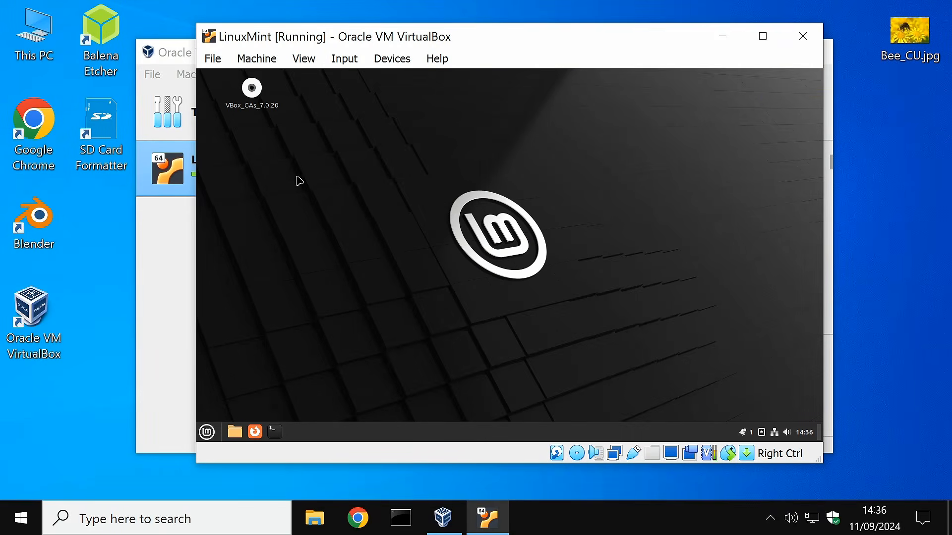
# Step: Force-unmount the Guest Additions disc from the optical drive and drag Bee_CU.jpg onto the guest desktop
pyautogui.click(383, 61)
pyautogui.moveTo(449, 88)
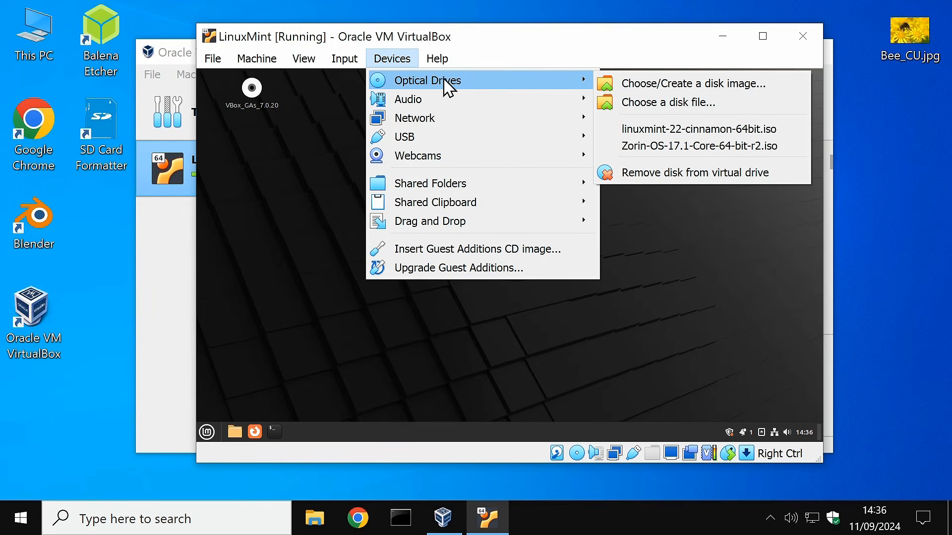
pyautogui.click(665, 175)
pyautogui.click(486, 314)
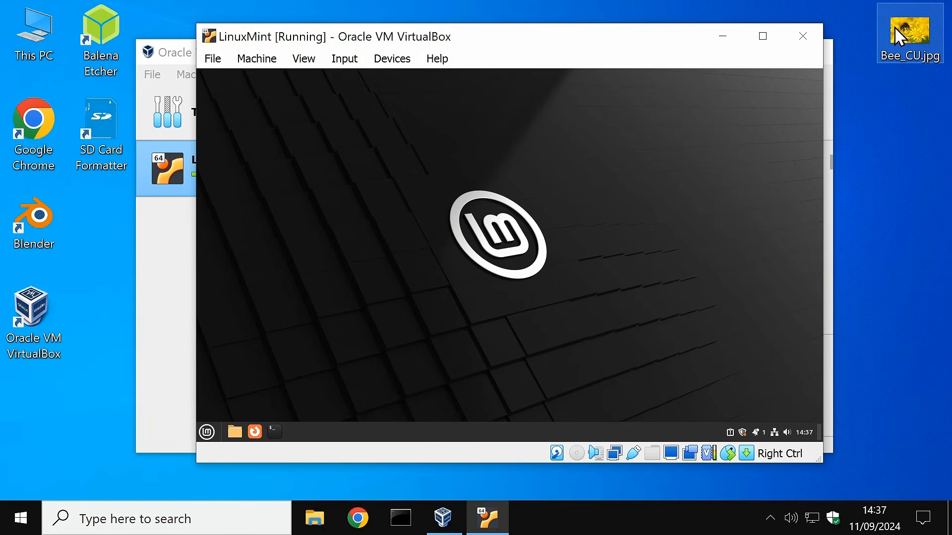
pyautogui.moveTo(894, 27); pyautogui.dragTo(336, 165)
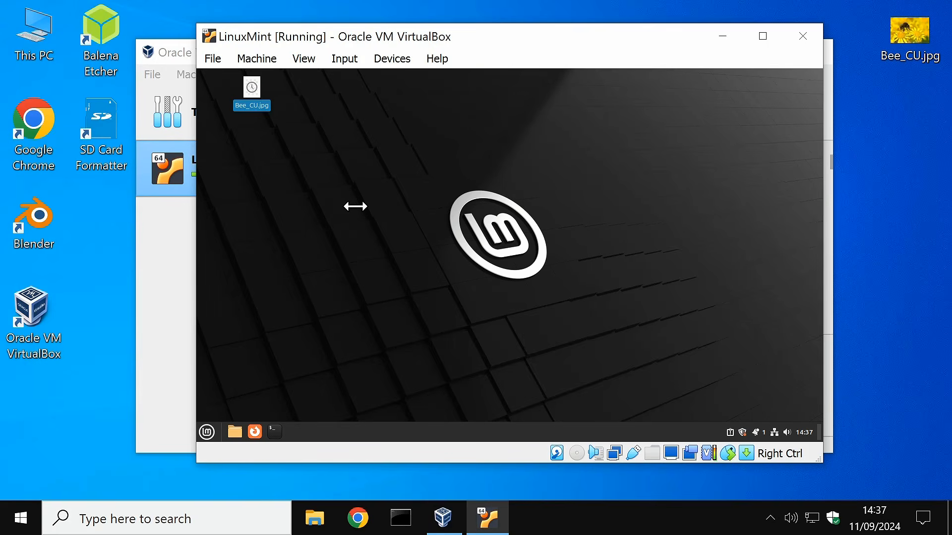
# Step: View Bee_CU.jpg (1800 × 1200) in the guest's image viewer, then close it
pyautogui.doubleClick(254, 92)
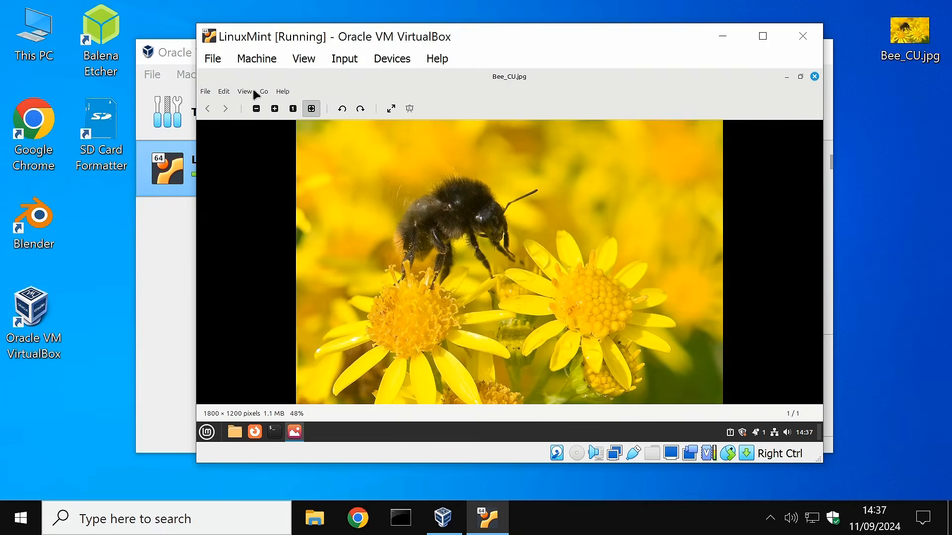
pyautogui.click(814, 77)
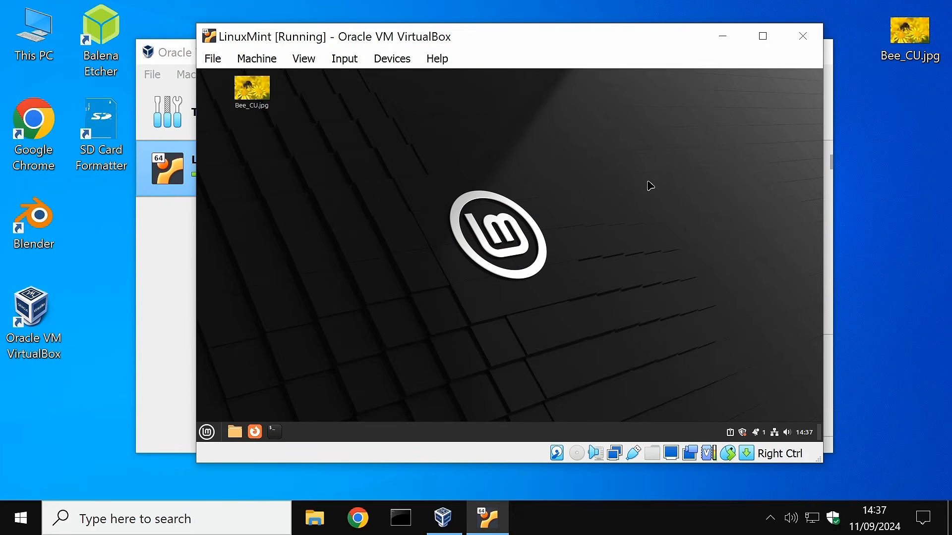
pyautogui.click(304, 60)
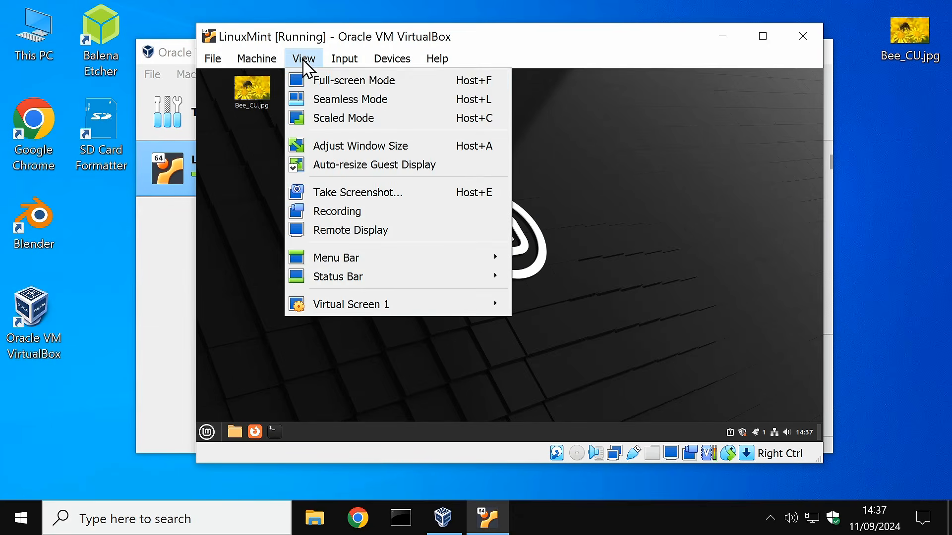
# Step: Switch the VM to Full-screen Mode with 'Do not show this message again' ticked
pyautogui.click(315, 81)
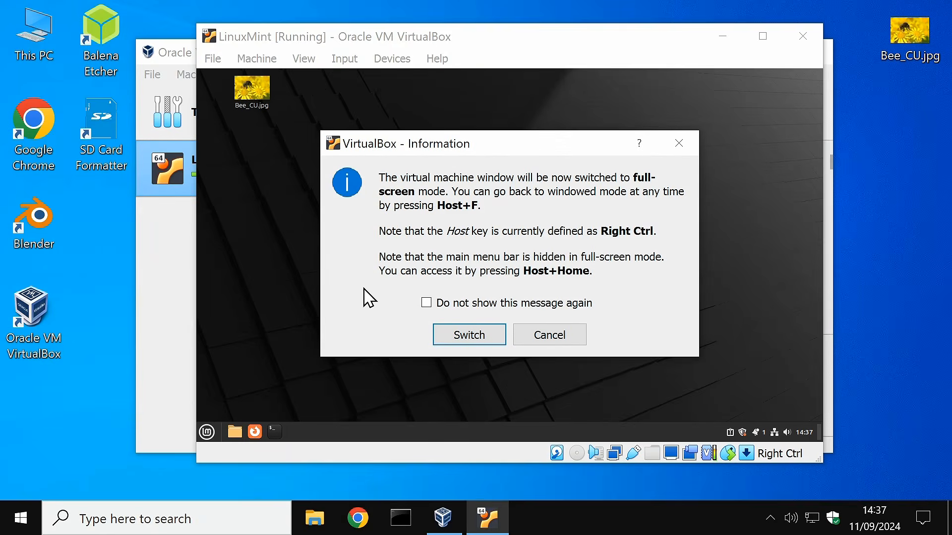
pyautogui.click(430, 302)
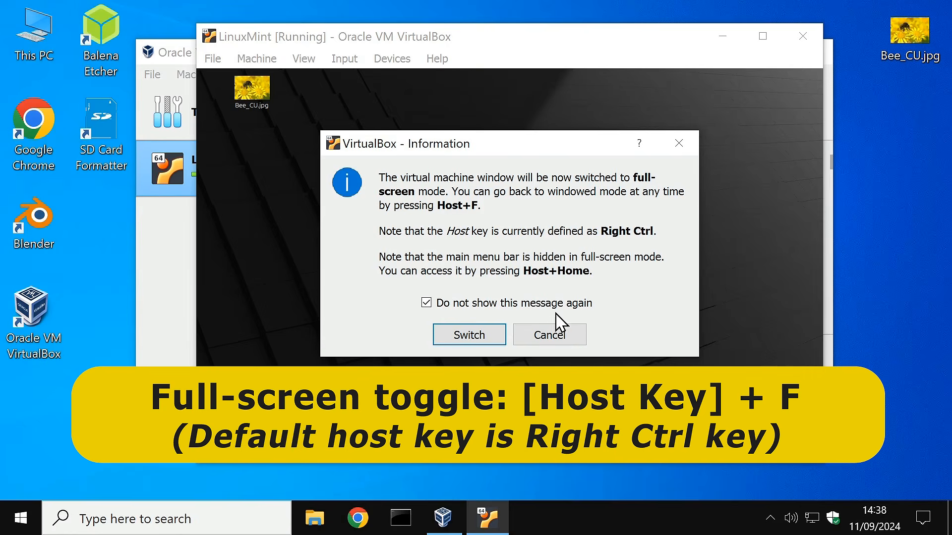
pyautogui.click(470, 335)
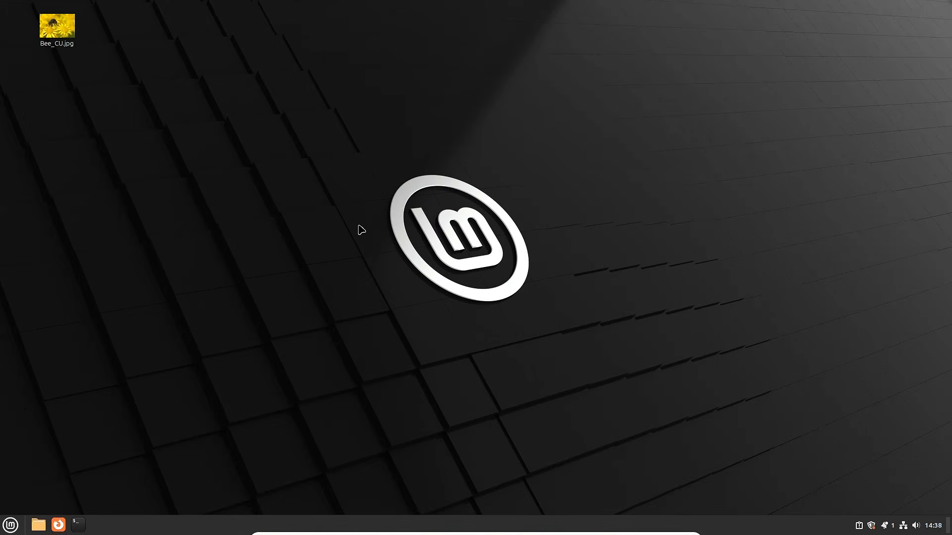
pyautogui.click(11, 527)
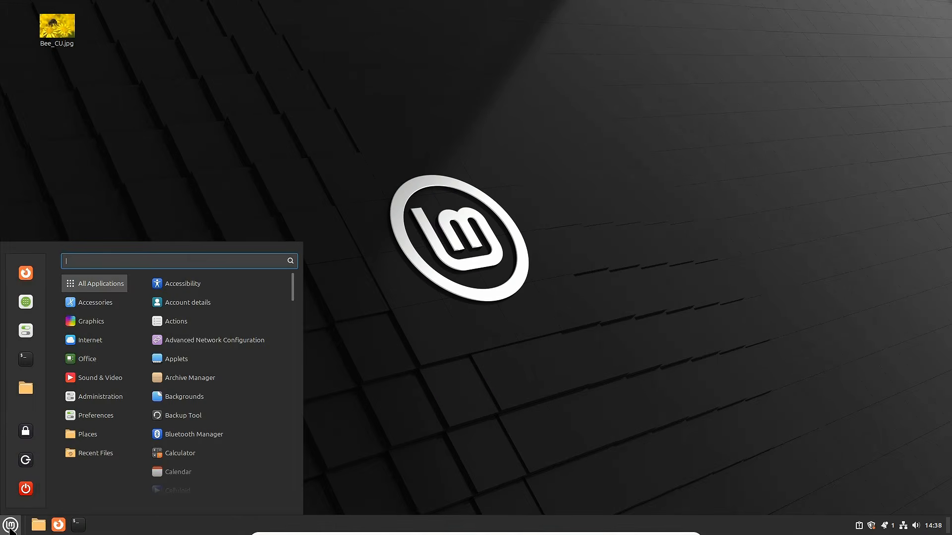
pyautogui.click(11, 526)
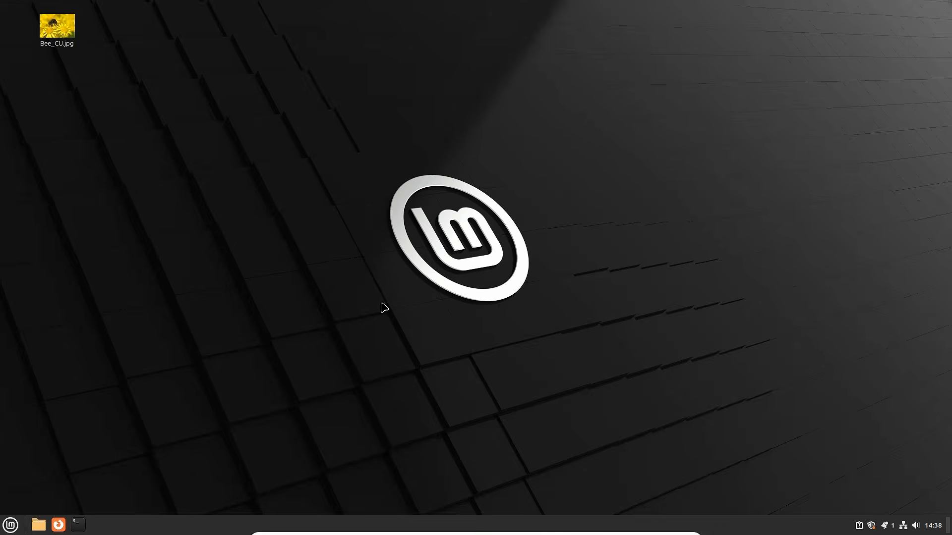
# Step: Toggle full-screen with Right Ctrl+F, minimise and restore, then return to windowed mode
pyautogui.press('Control_R+f')
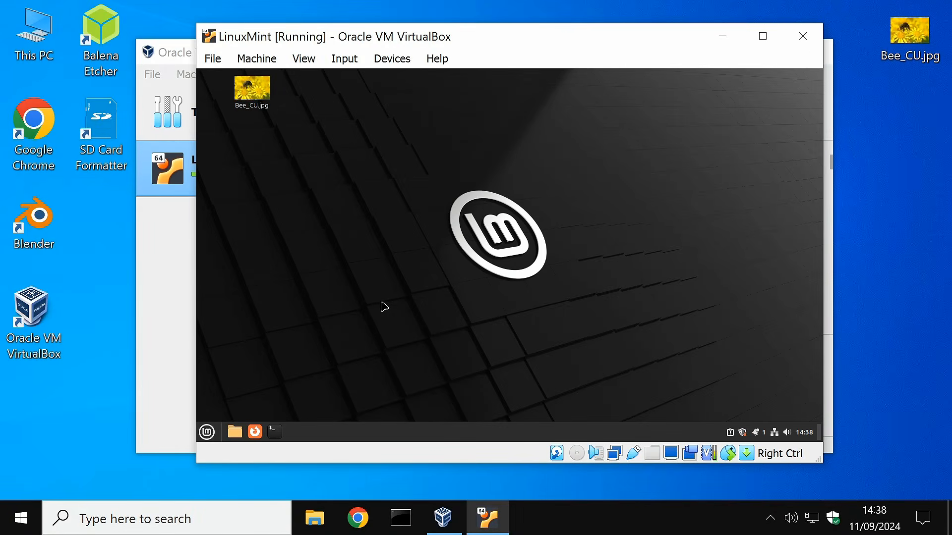
pyautogui.press('Control_R+f')
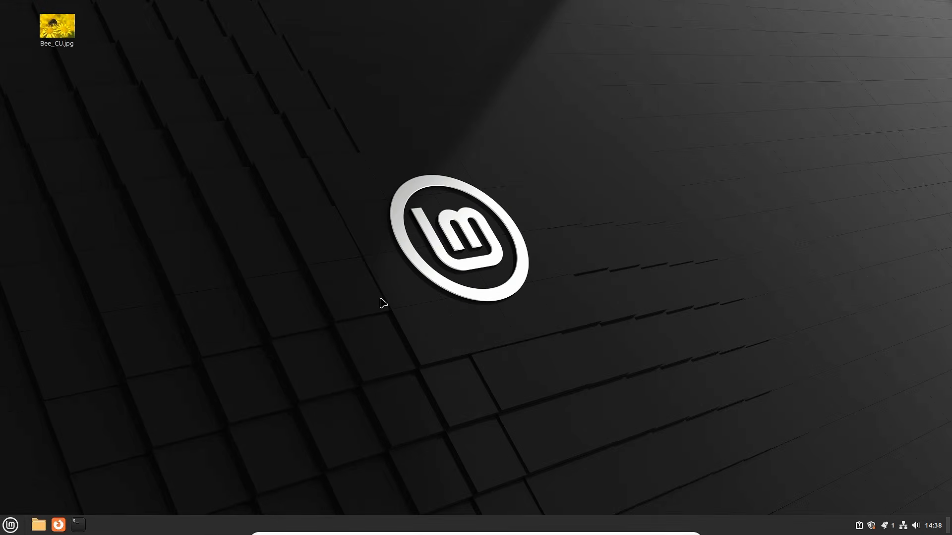
pyautogui.moveTo(435, 494)
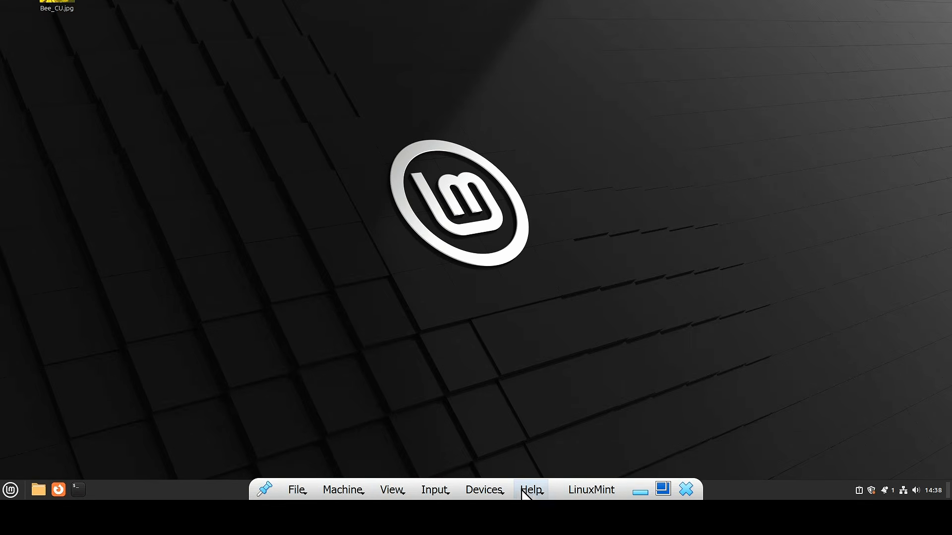
pyautogui.click(639, 493)
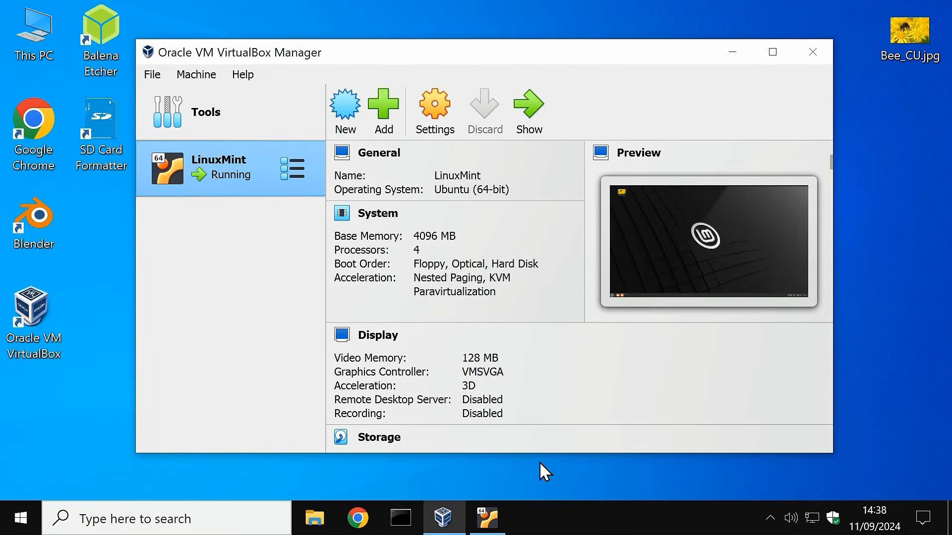
pyautogui.click(492, 522)
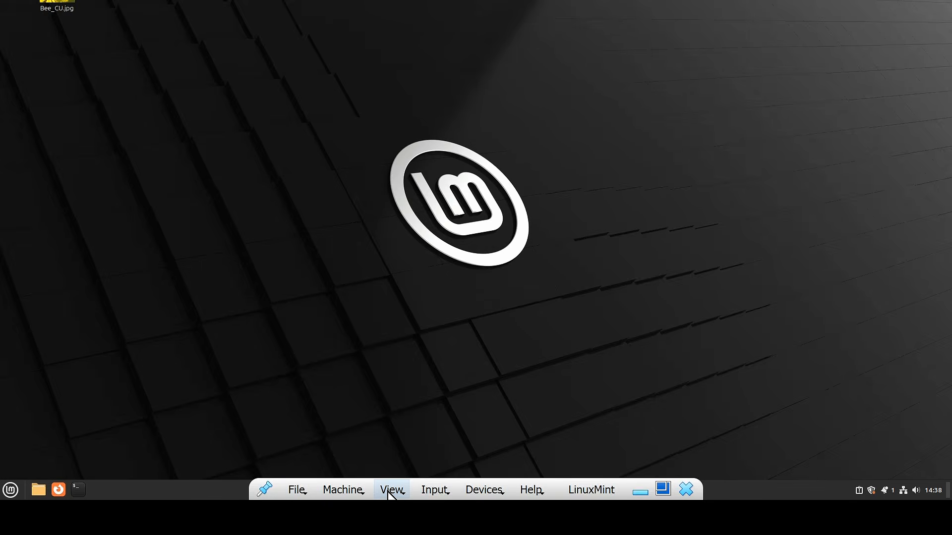
pyautogui.click(390, 492)
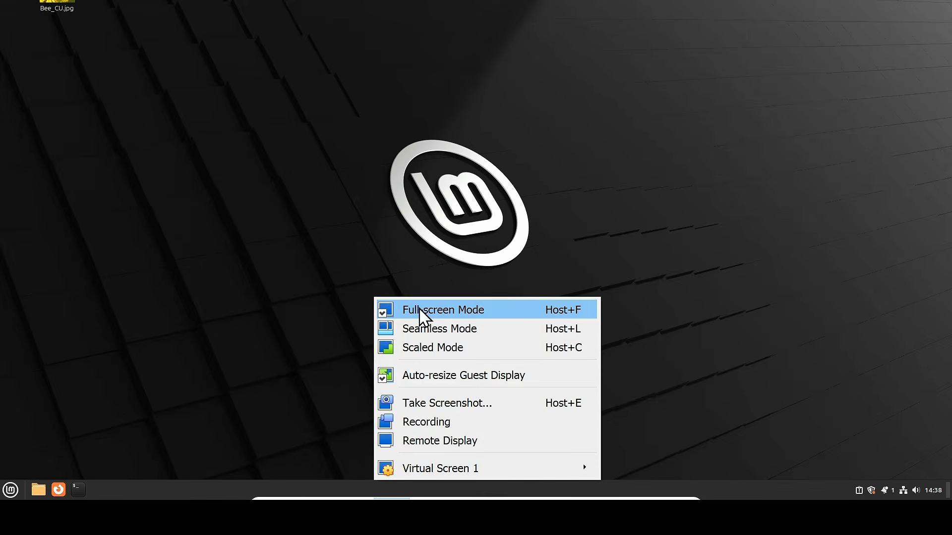
pyautogui.click(420, 312)
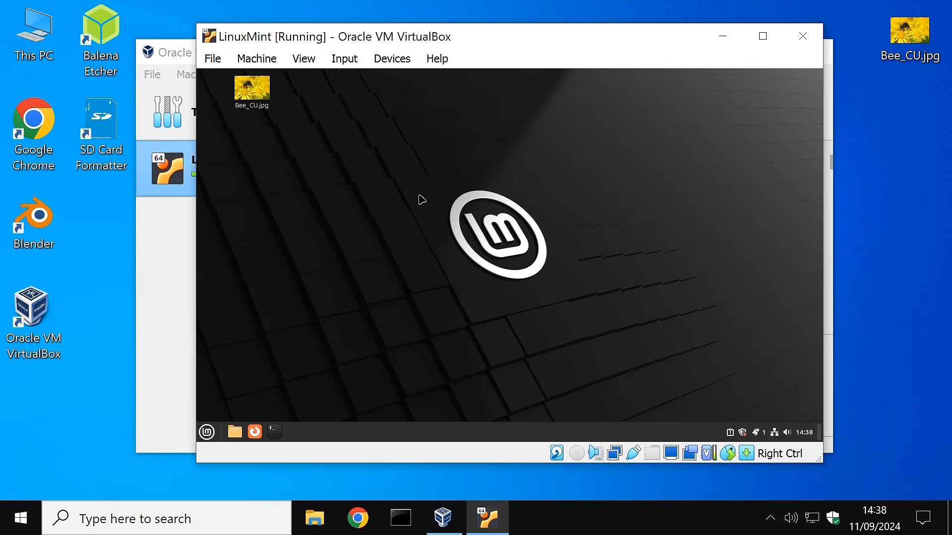
# Step: Add a USB Flash Memory [0100] device filter in LinuxMint's USB settings and save
pyautogui.click(154, 298)
pyautogui.click(426, 109)
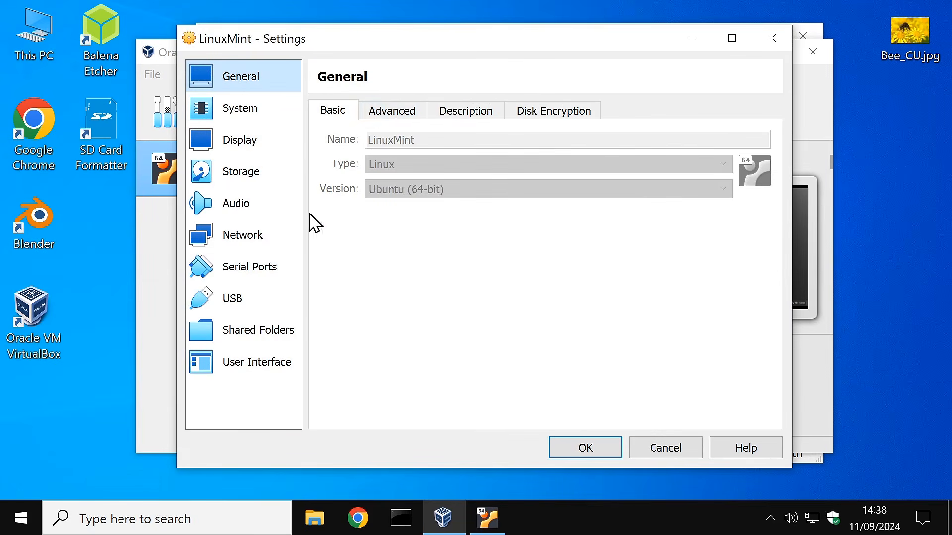
pyautogui.click(233, 300)
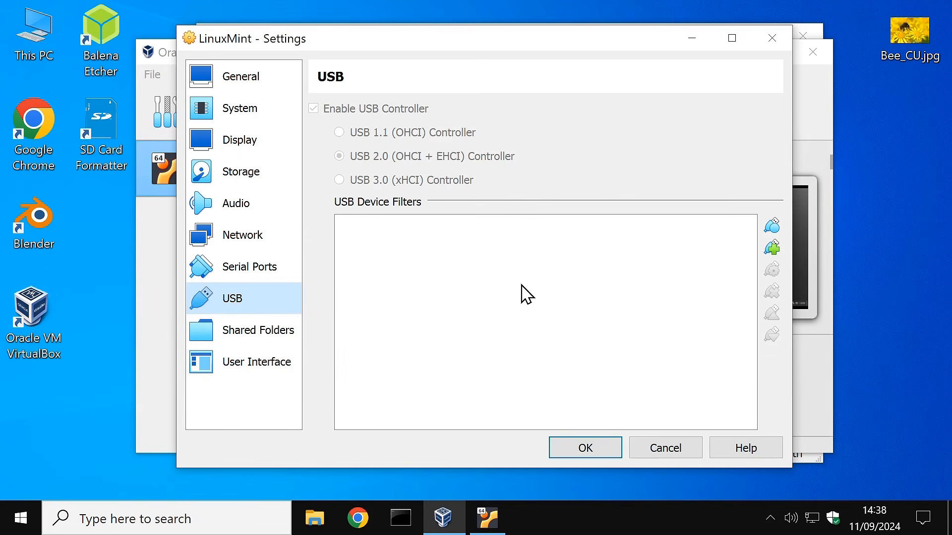
pyautogui.doubleClick(41, 31)
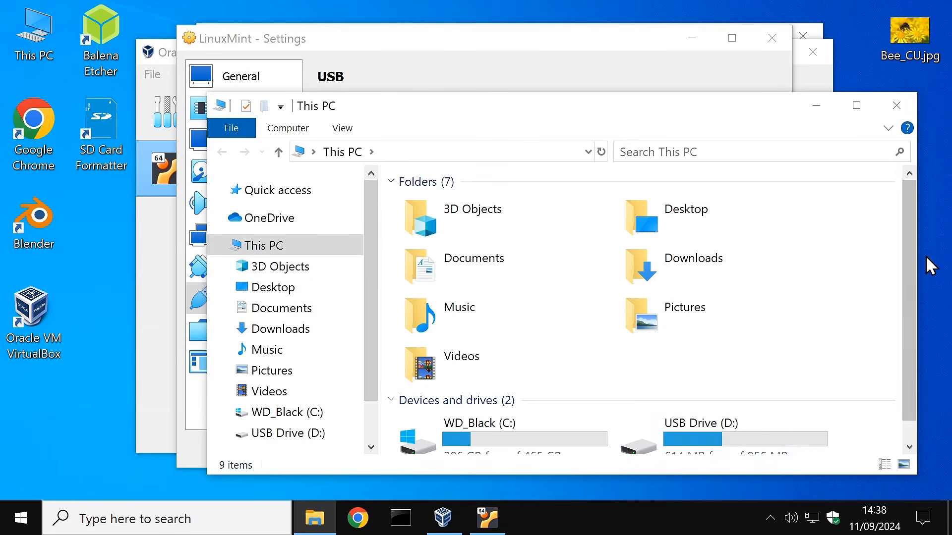
pyautogui.click(896, 105)
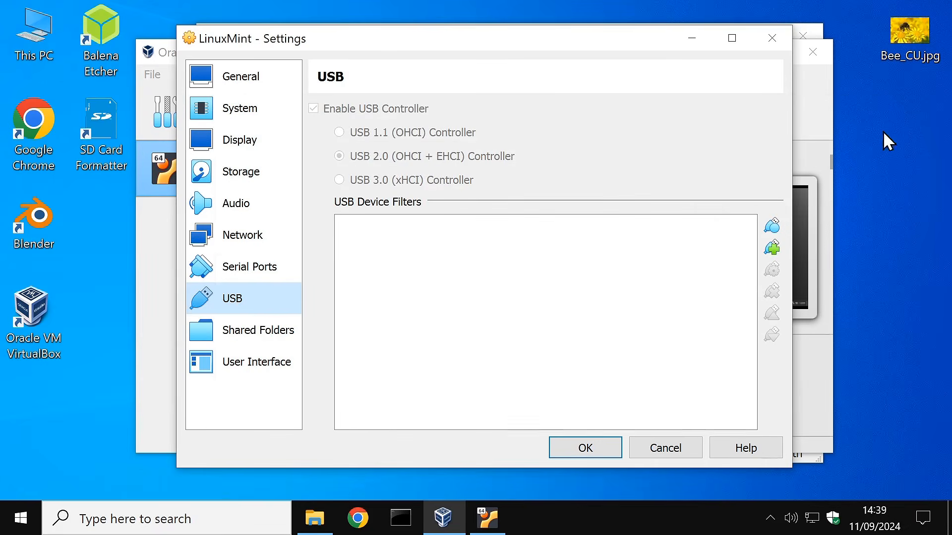
pyautogui.click(774, 248)
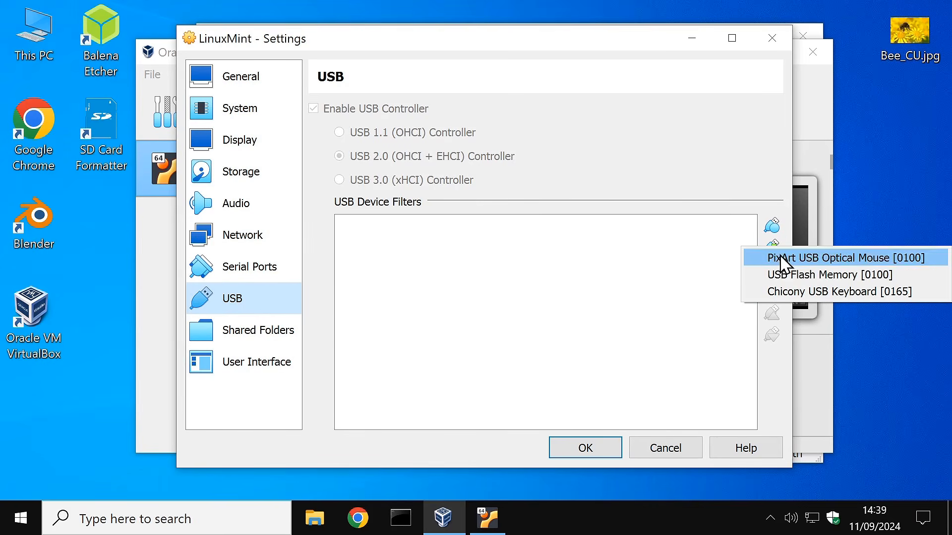
pyautogui.click(809, 277)
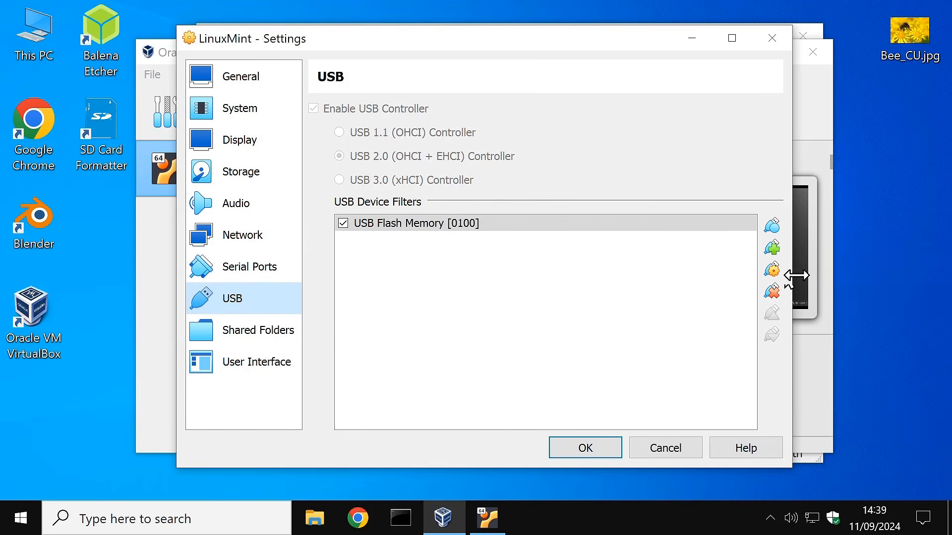
pyautogui.click(583, 449)
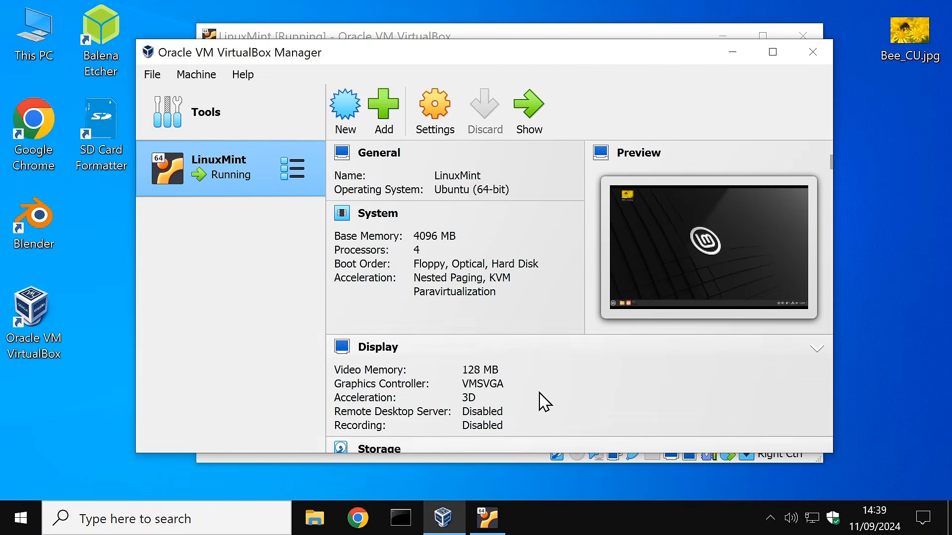
# Step: Open the Mint guest's Home file manager and eject USB Flash Memory from the Windows host
pyautogui.click(732, 52)
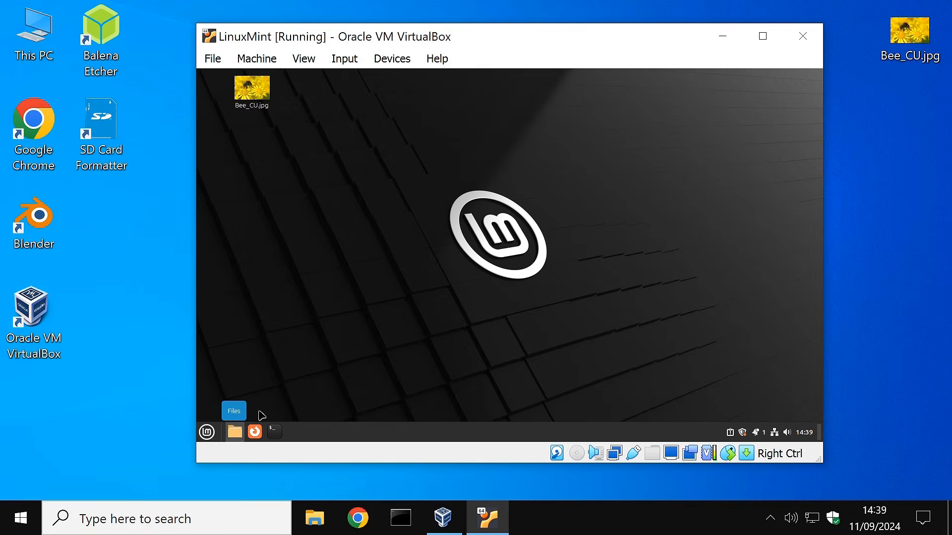
pyautogui.click(236, 434)
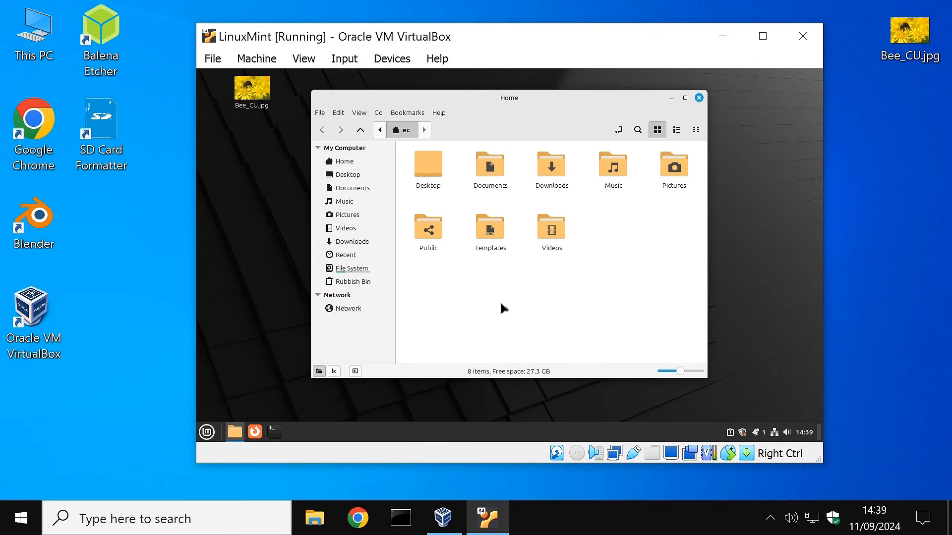
pyautogui.click(767, 517)
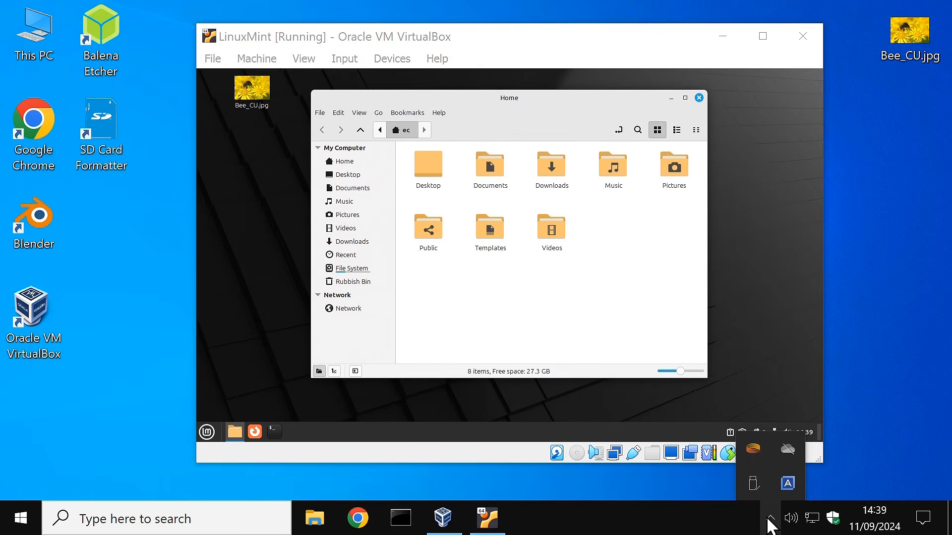
pyautogui.click(753, 486)
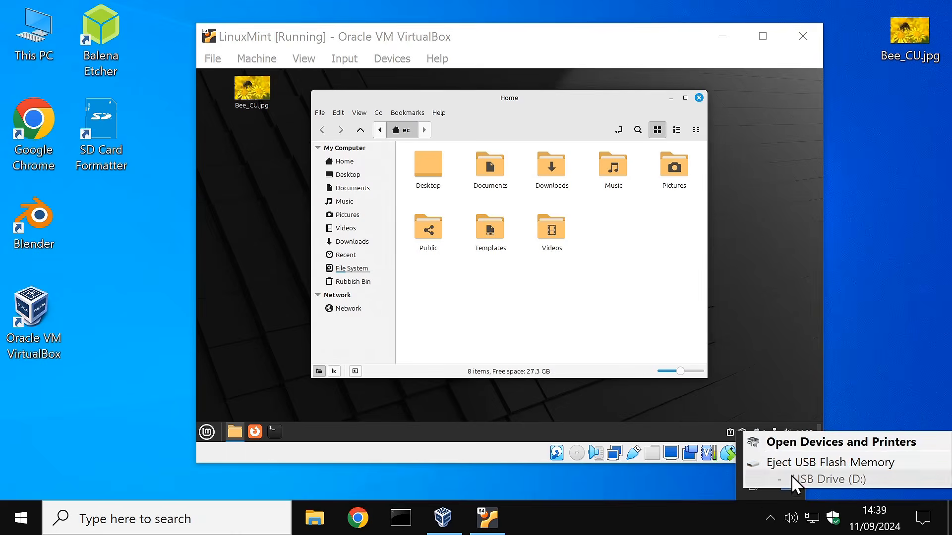
pyautogui.click(805, 465)
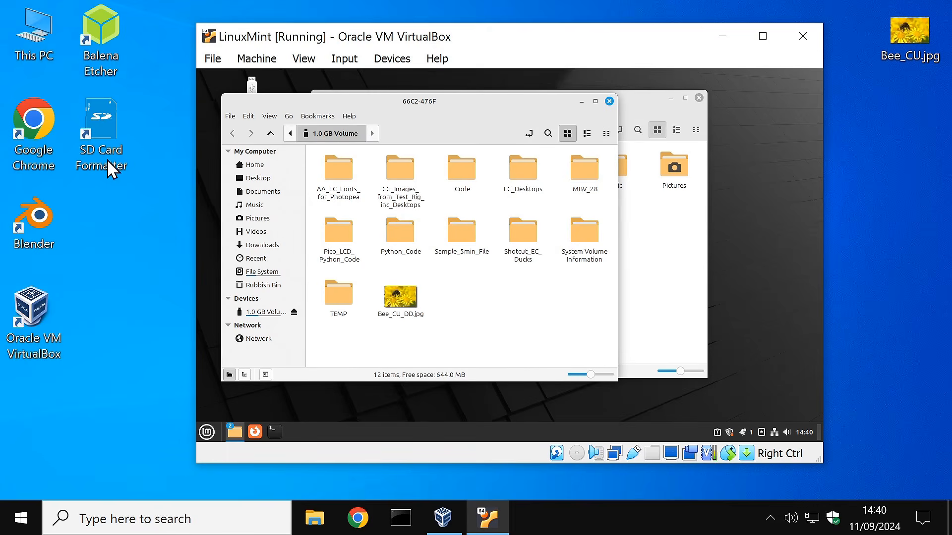
# Step: Confirm the drive is gone from This PC, close both Mint file managers, and begin shutdown
pyautogui.doubleClick(34, 20)
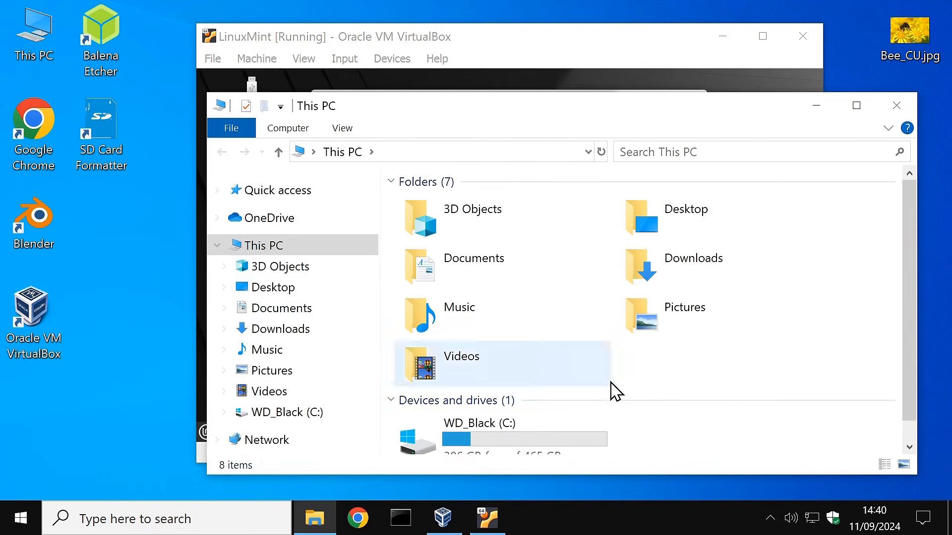
pyautogui.click(908, 106)
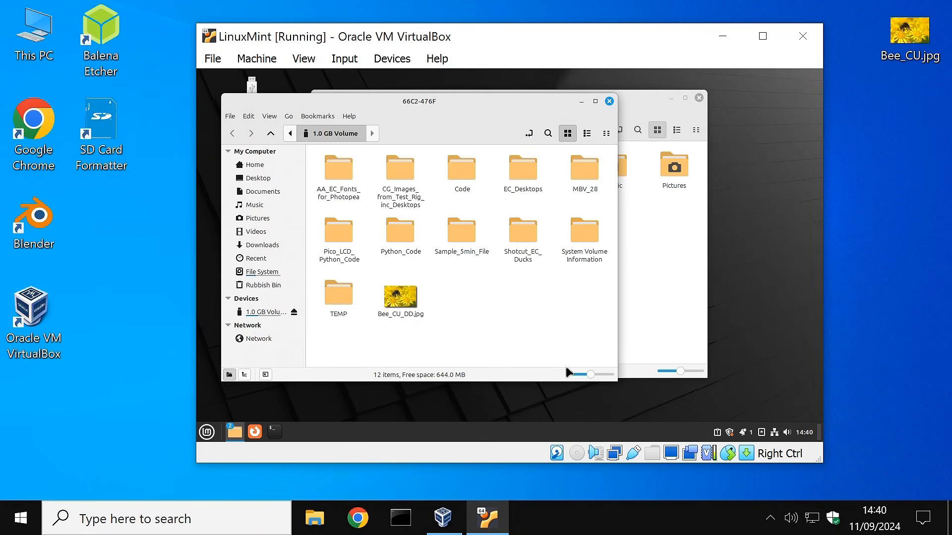
pyautogui.click(610, 102)
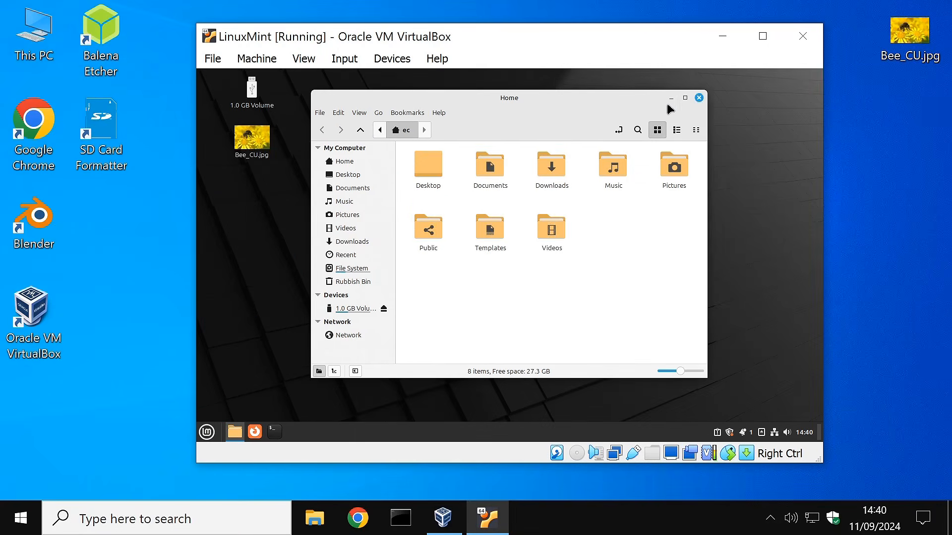
pyautogui.click(699, 98)
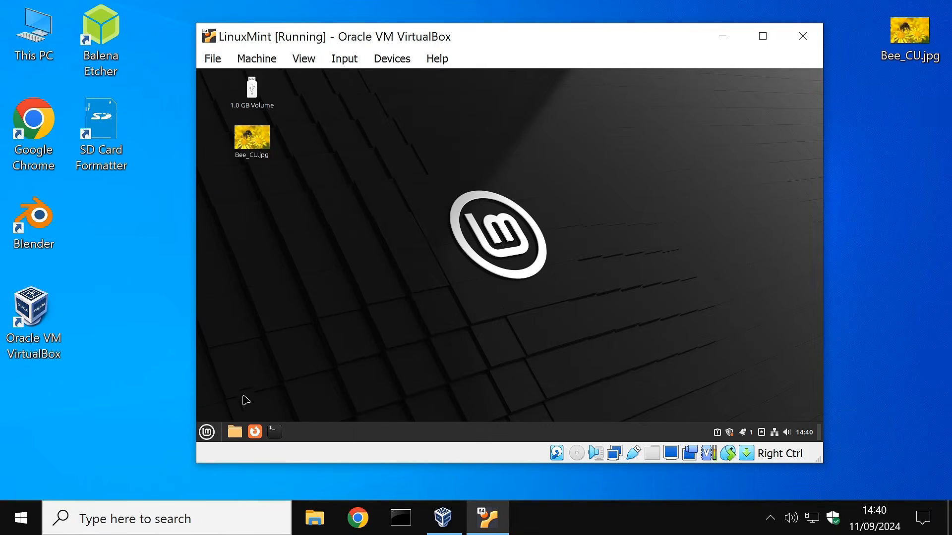
pyautogui.click(206, 432)
pyautogui.click(223, 399)
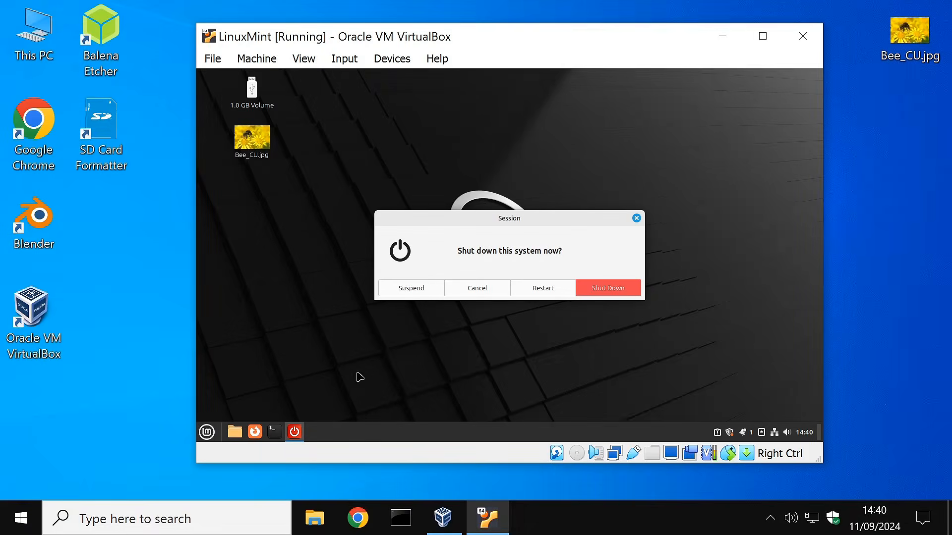
# Step: Shut down the LinuxMint guest, check the host drives, and close the VirtualBox Manager
pyautogui.click(595, 294)
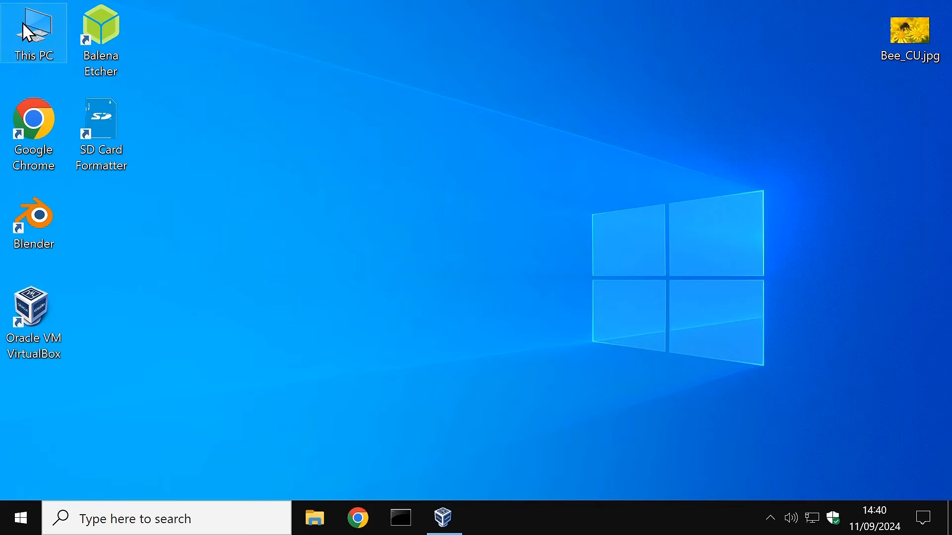
pyautogui.doubleClick(23, 23)
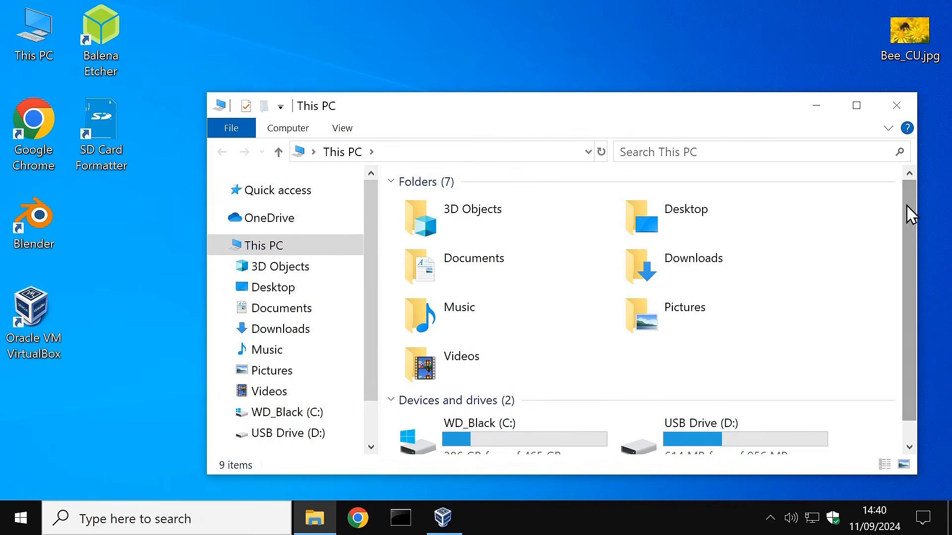
pyautogui.scroll(-1, 912, 214)
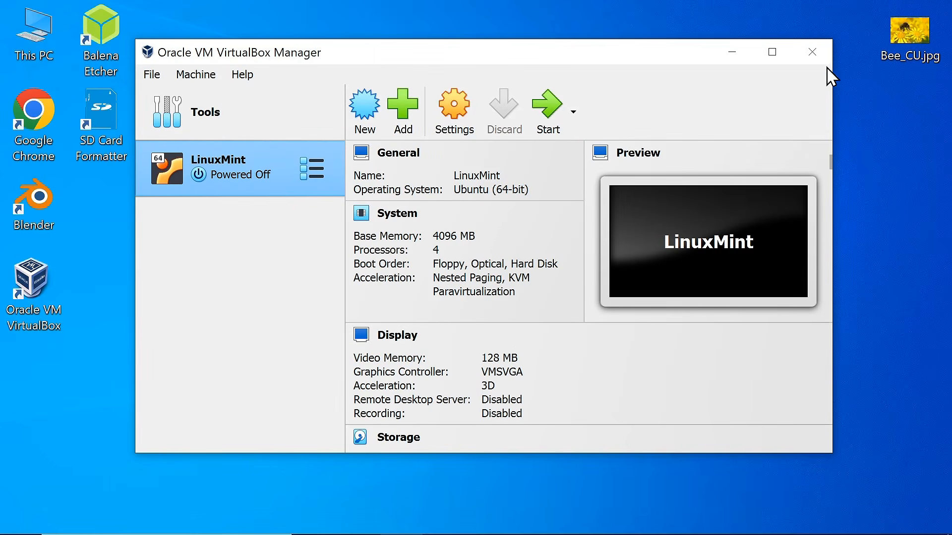
pyautogui.click(811, 54)
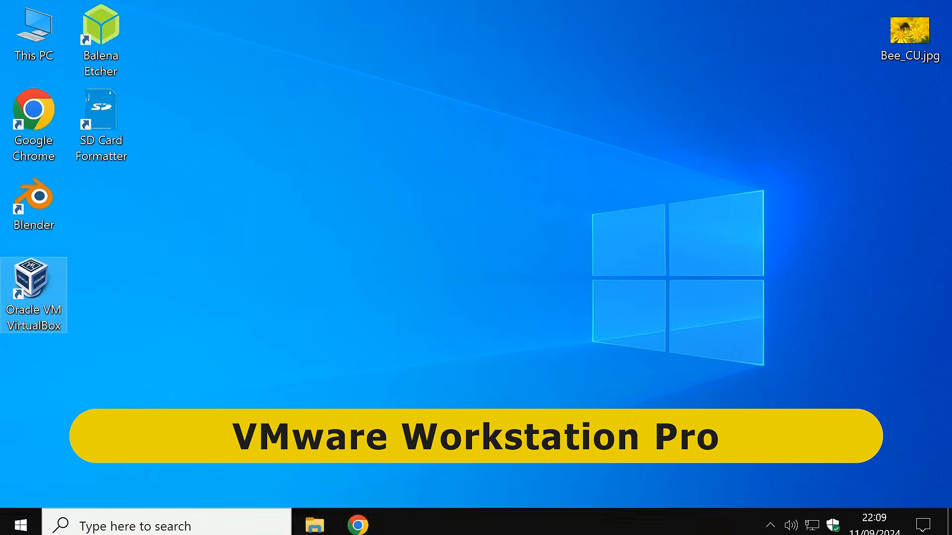
# Step: Switch Chrome to the Broadcom VMware Workstation Pro product downloads page
pyautogui.click(345, 521)
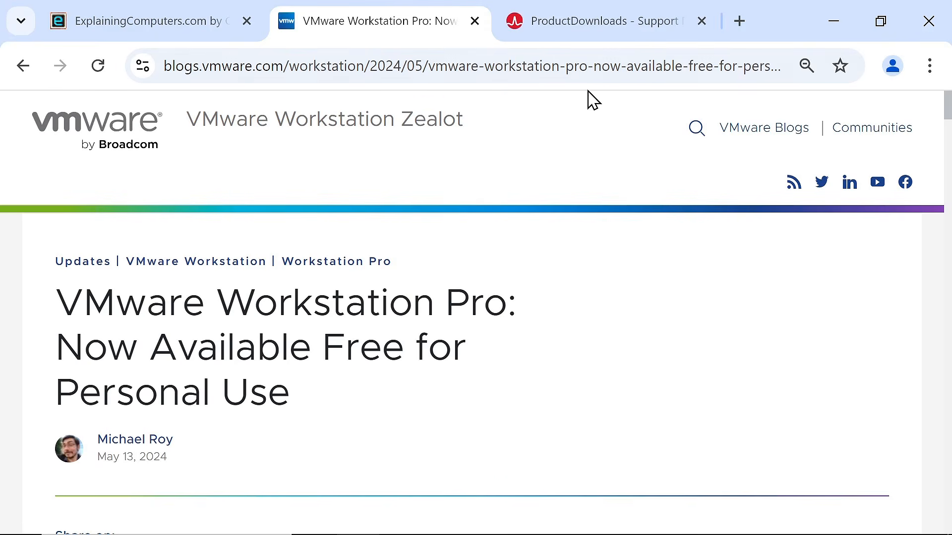
pyautogui.click(583, 28)
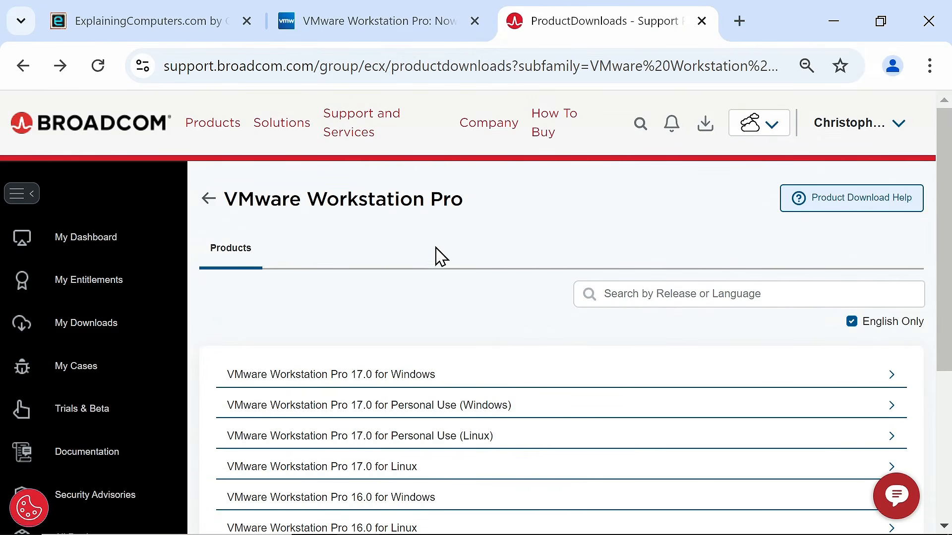
# Step: Download VMware Workstation Pro 17.6 for Personal Use (Windows), accepting the extra verification
pyautogui.click(439, 411)
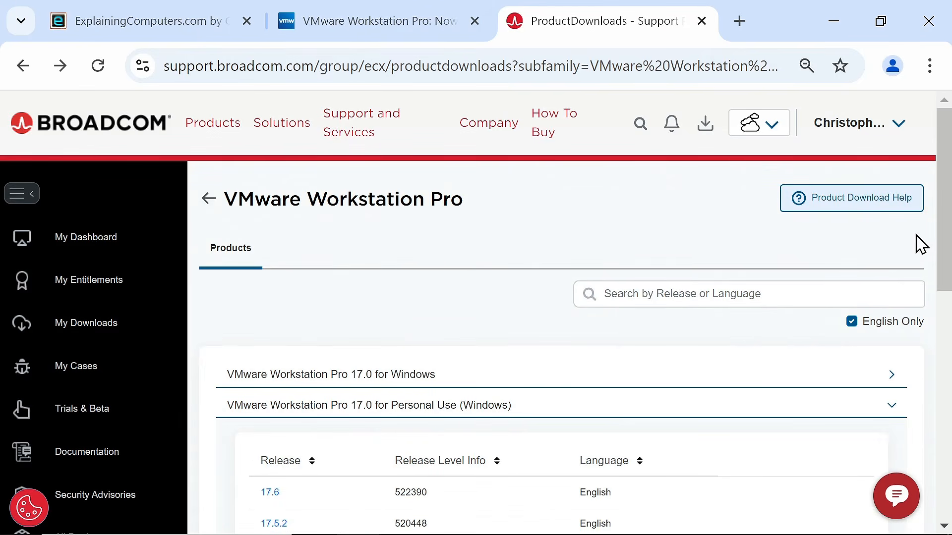
pyautogui.moveTo(947, 221); pyautogui.dragTo(947, 275)
pyautogui.click(275, 361)
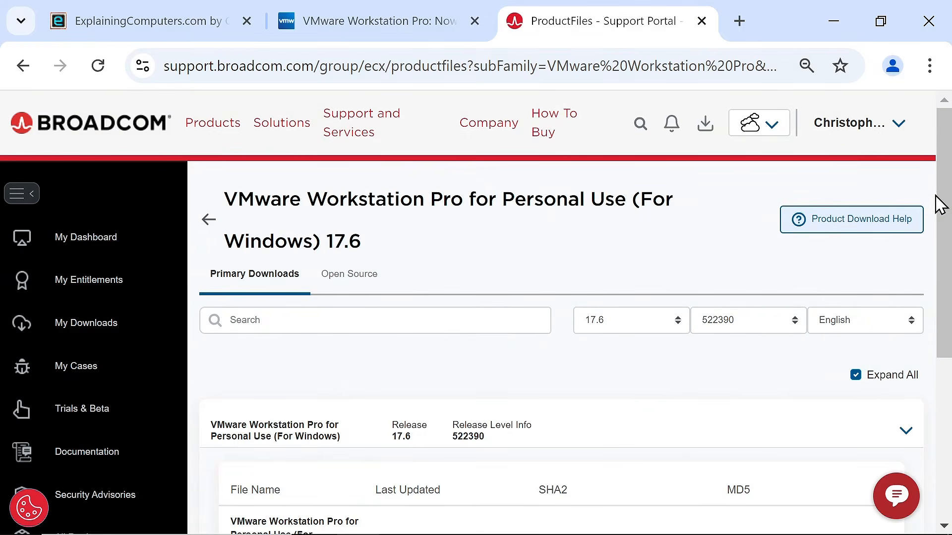
pyautogui.moveTo(946, 198); pyautogui.dragTo(945, 325)
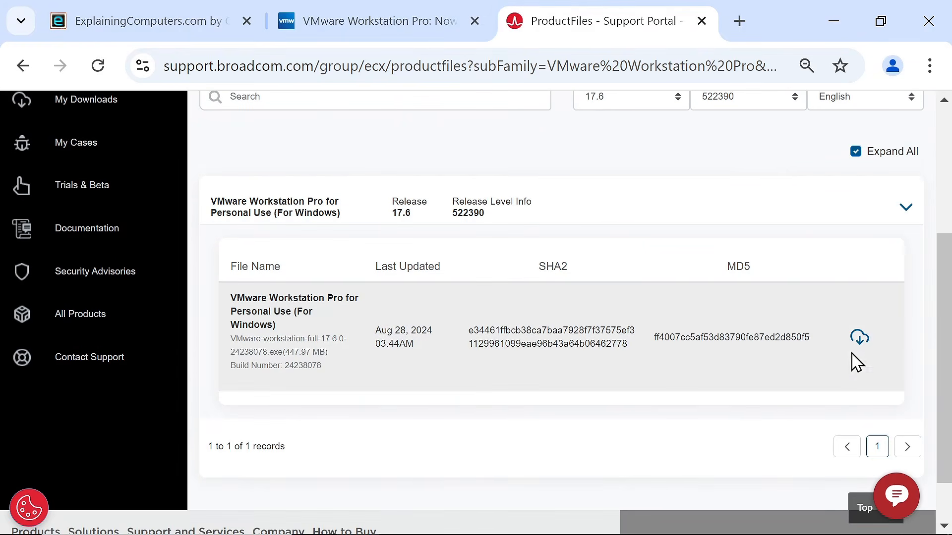
pyautogui.click(859, 338)
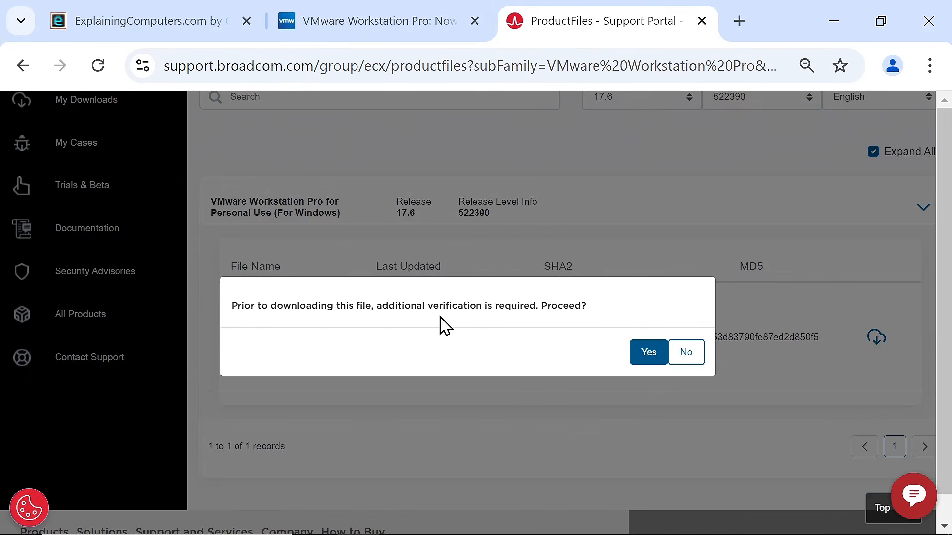
pyautogui.click(644, 357)
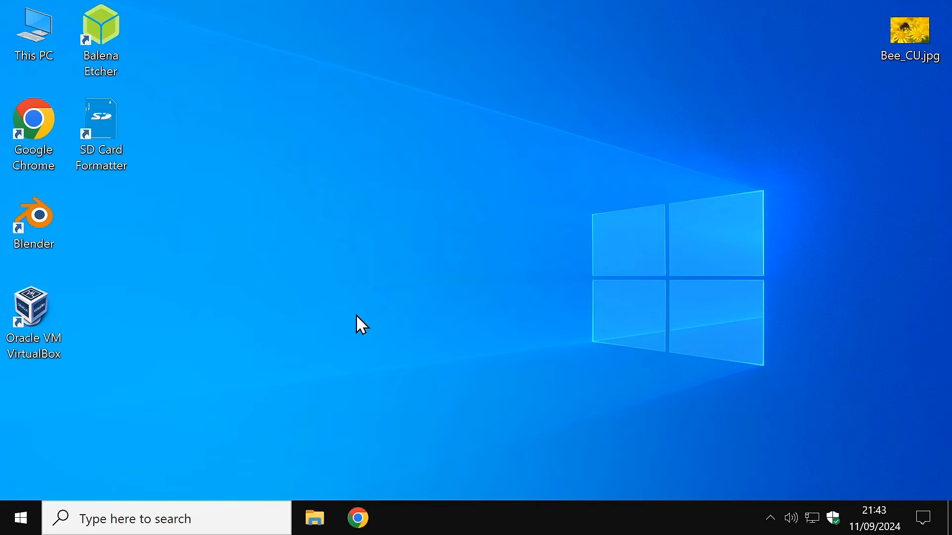
# Step: Open Command Prompt as administrator from a 'comm' search
pyautogui.click(151, 519)
pyautogui.write('comm')
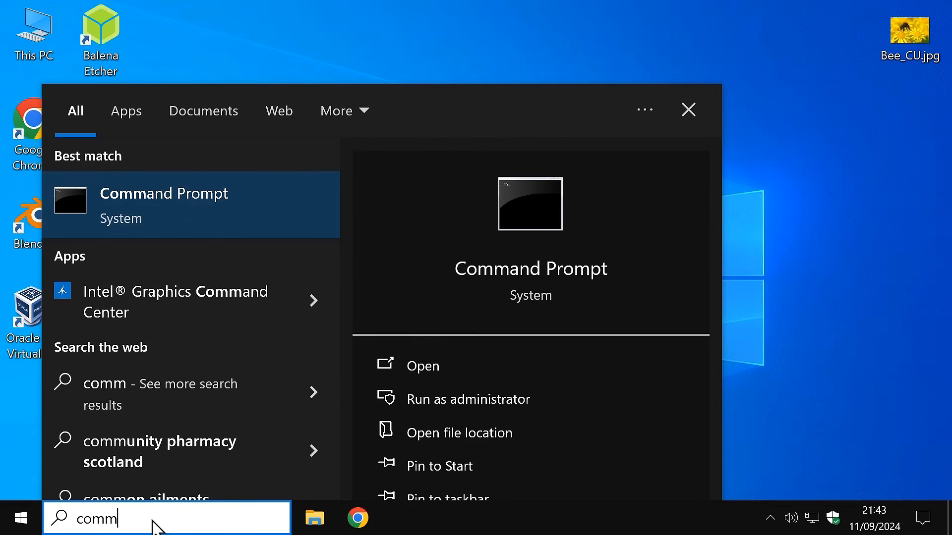
pyautogui.click(504, 399)
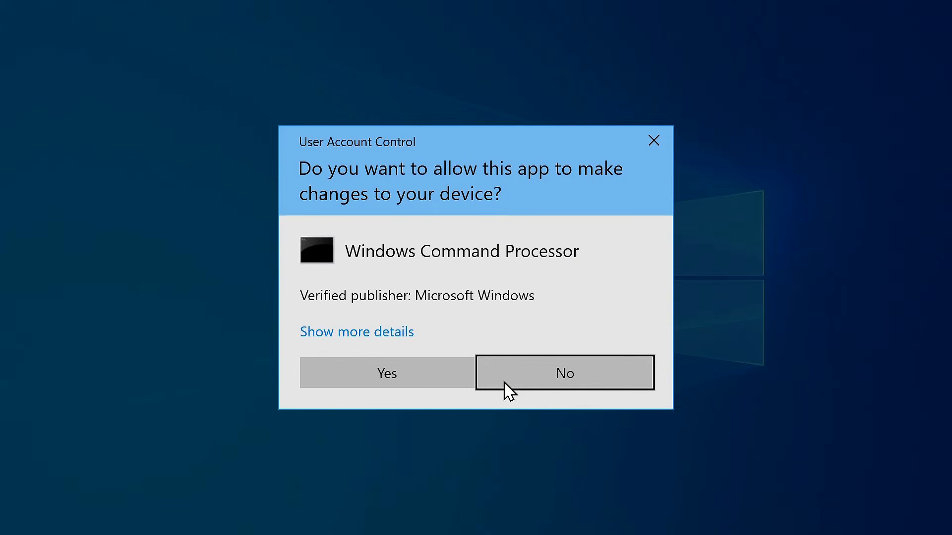
pyautogui.click(410, 373)
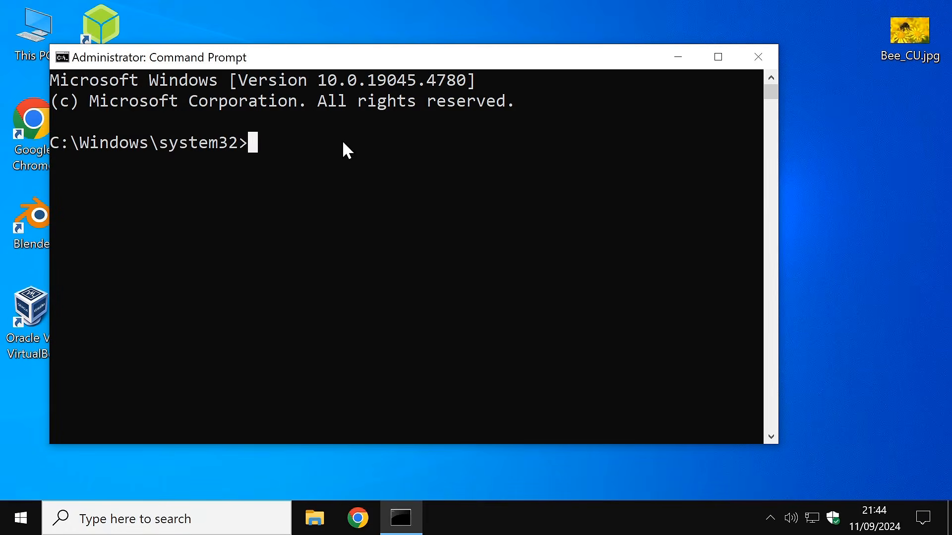
pyautogui.moveTo(276, 47); pyautogui.dragTo(350, 68)
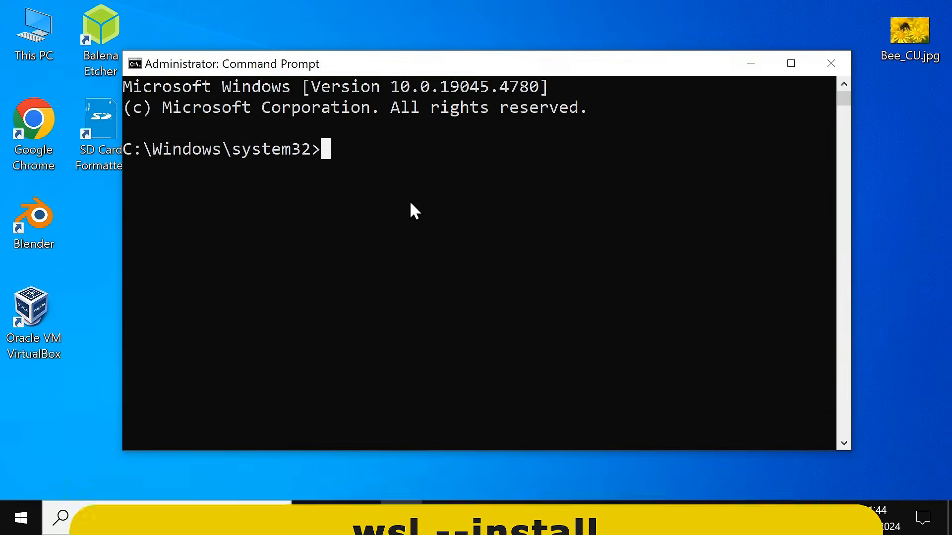
# Step: Run wsl --install to install WSL and Ubuntu, then restart Windows
pyautogui.write('wsl --in')
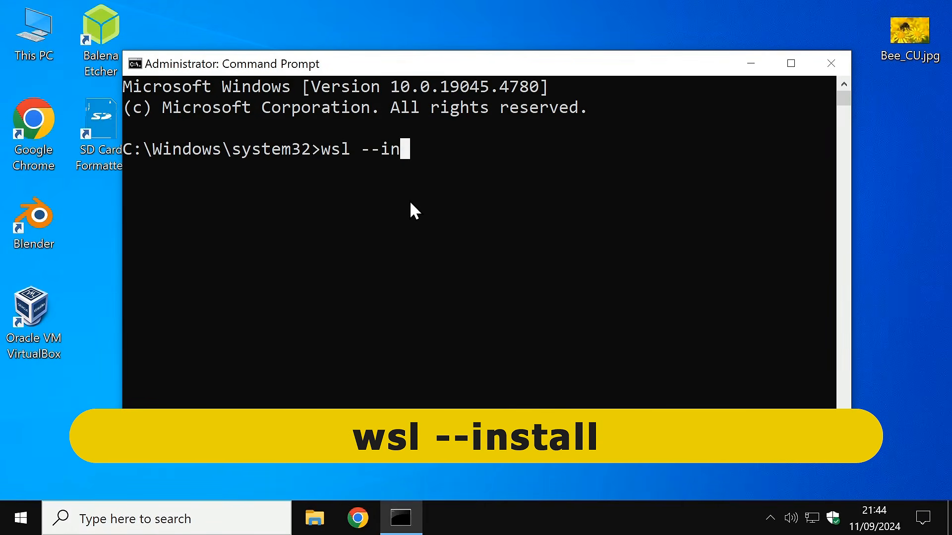
pyautogui.write('stall')
pyautogui.press('Return')
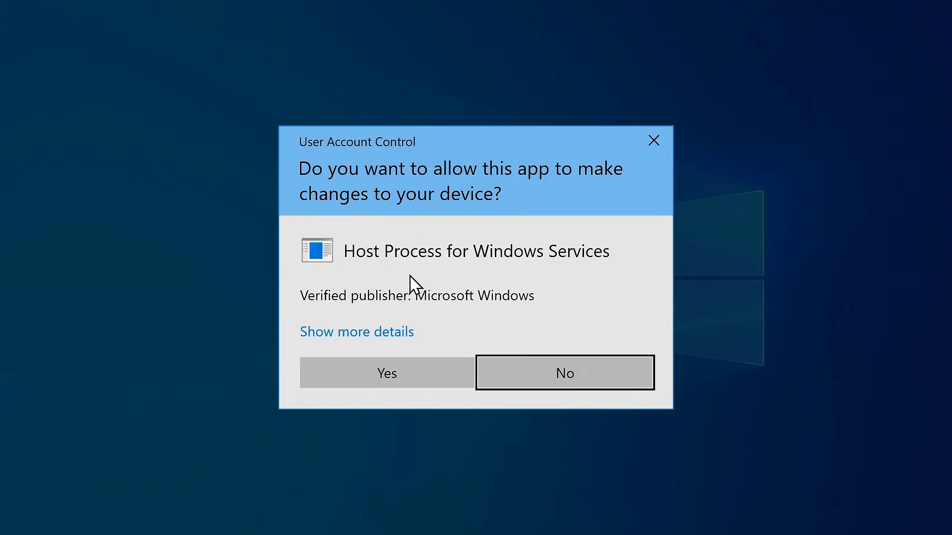
pyautogui.click(407, 372)
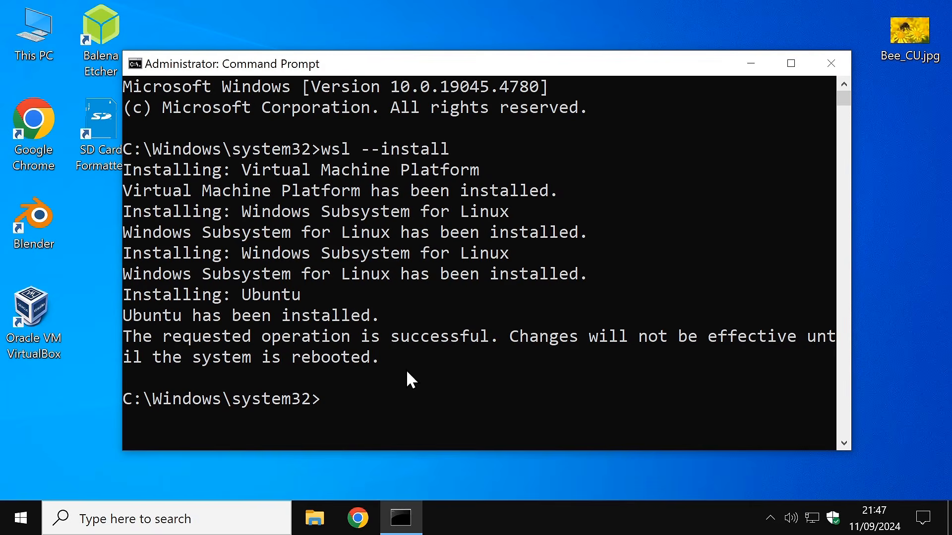
pyautogui.click(21, 481)
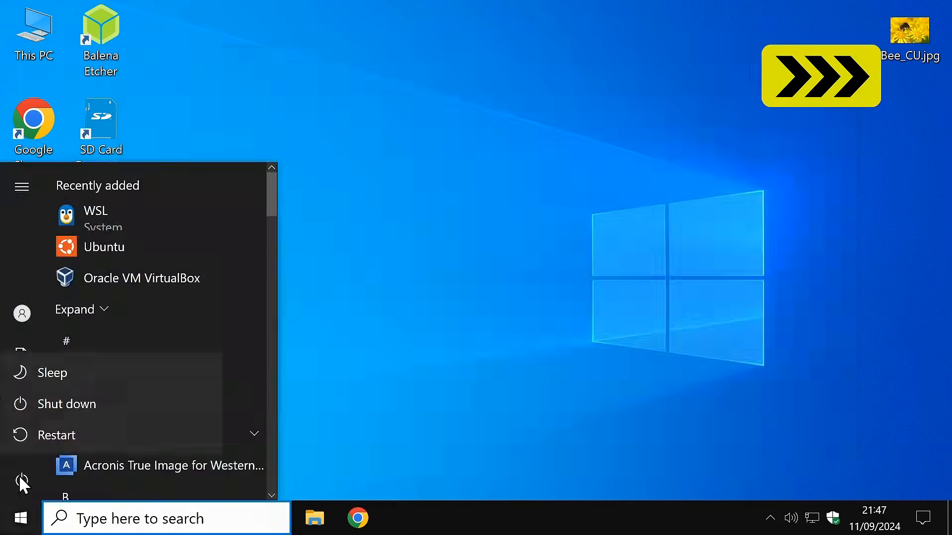
pyautogui.click(57, 435)
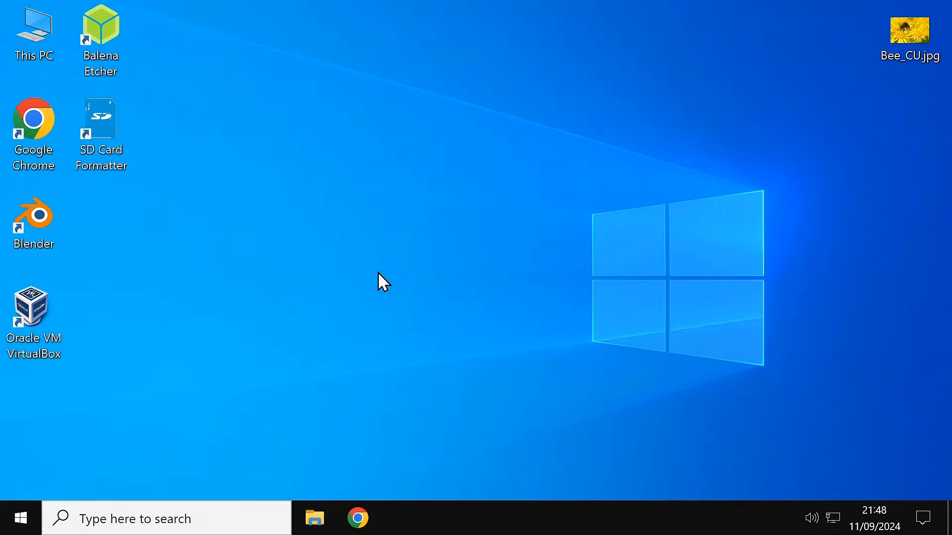
# Step: Launch the newly installed Ubuntu from the Start menu
pyautogui.click(20, 518)
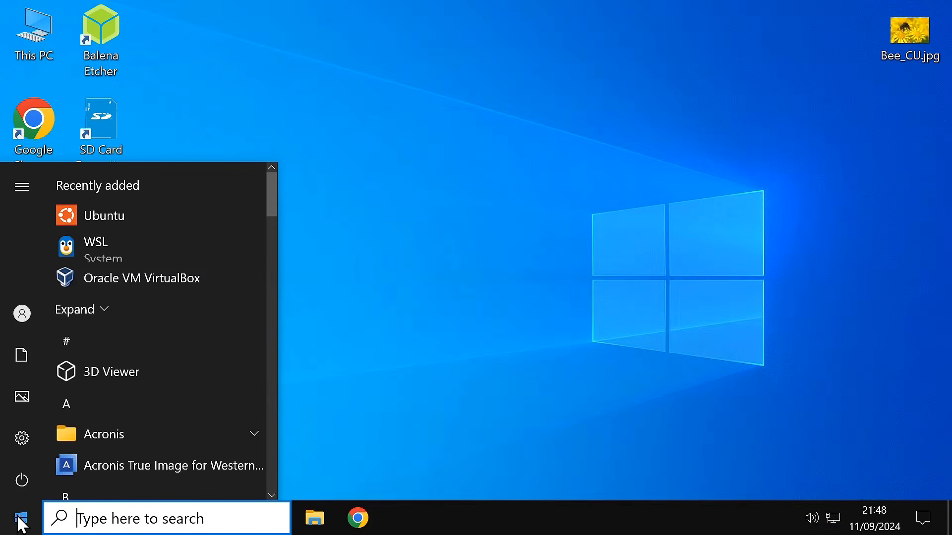
pyautogui.click(138, 217)
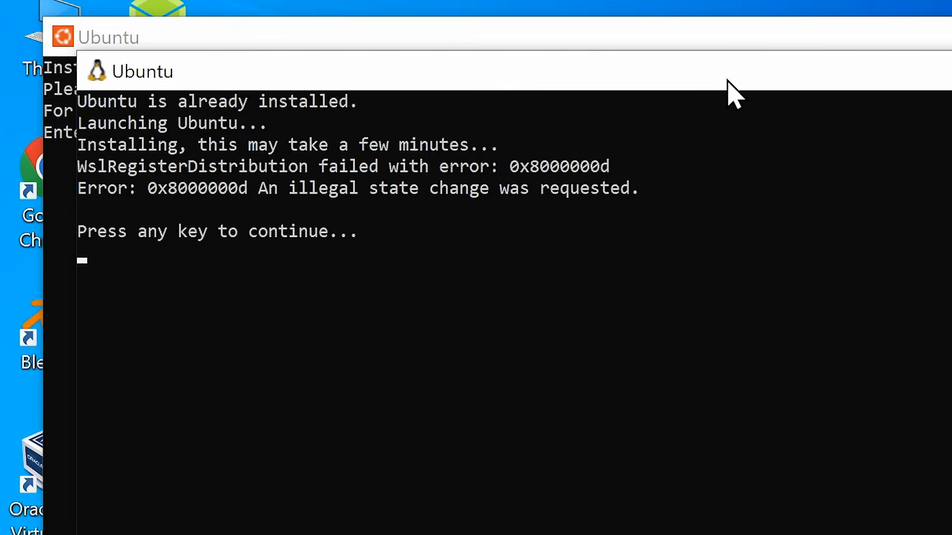
# Step: Create the default UNIX user in Ubuntu with a username and password
pyautogui.press('Return')
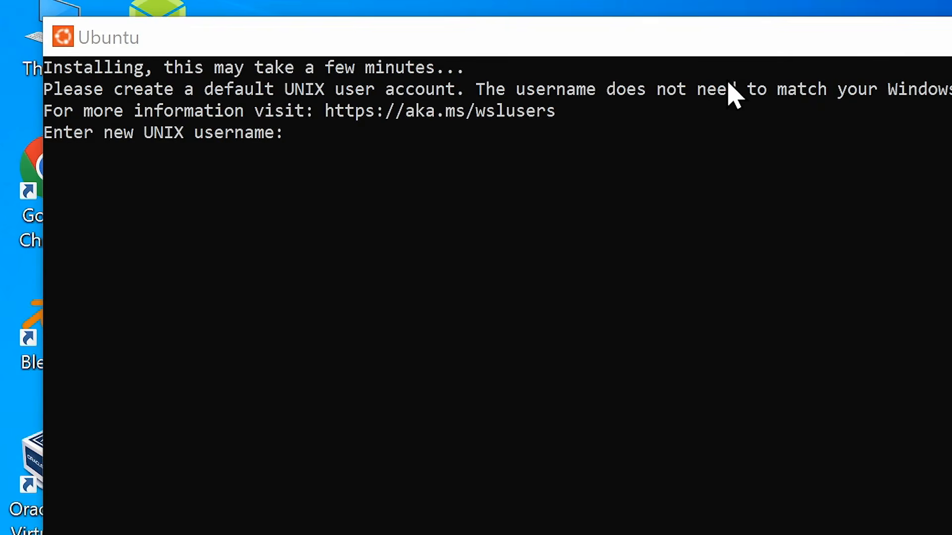
pyautogui.click(724, 41)
pyautogui.write('ec')
pyautogui.press('Return')
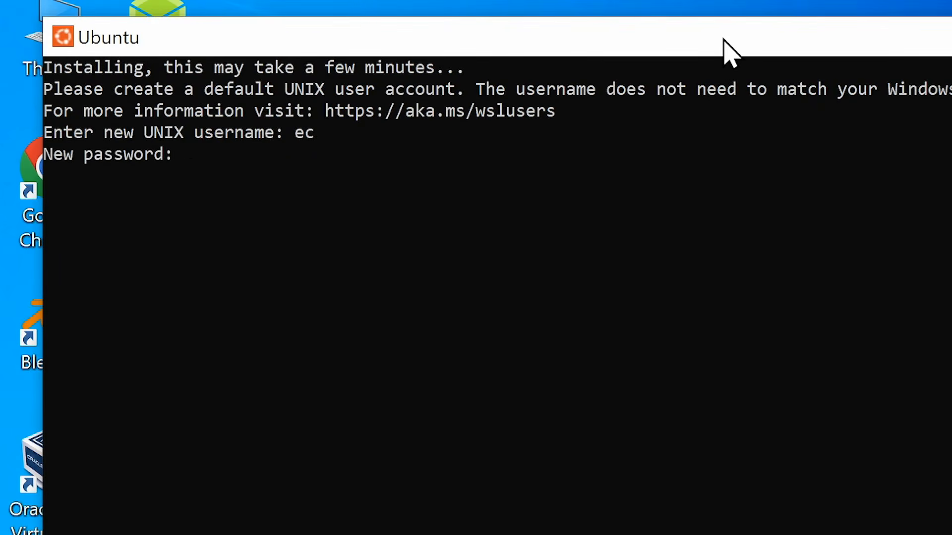
pyautogui.press('Return')
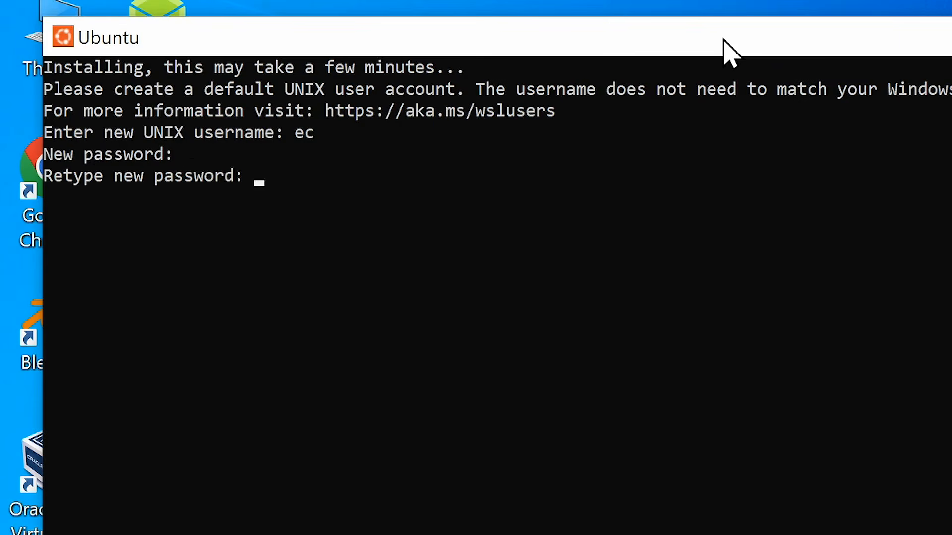
pyautogui.press('Return')
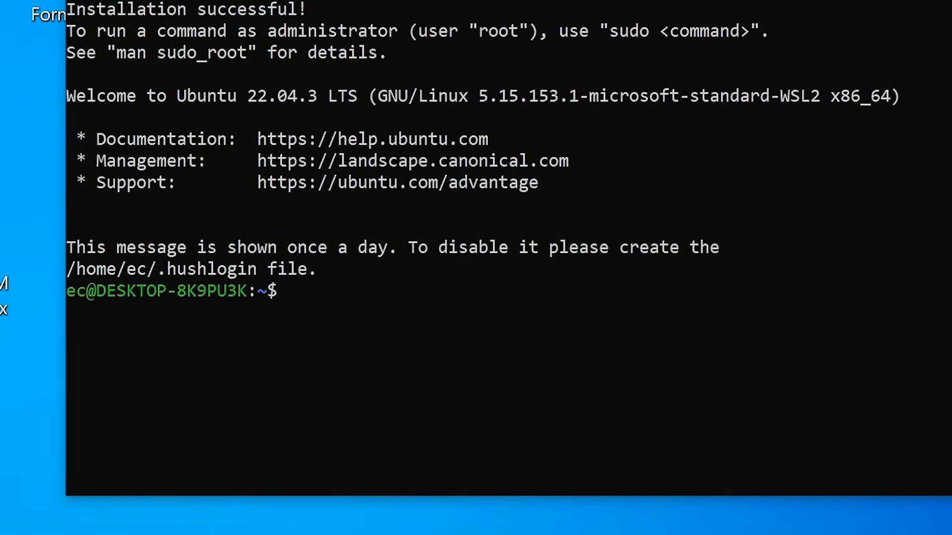
# Step: Run lsb_release -a and lsblk to show Ubuntu 22.04.3 details and disks
pyautogui.write('lsb_release -a')
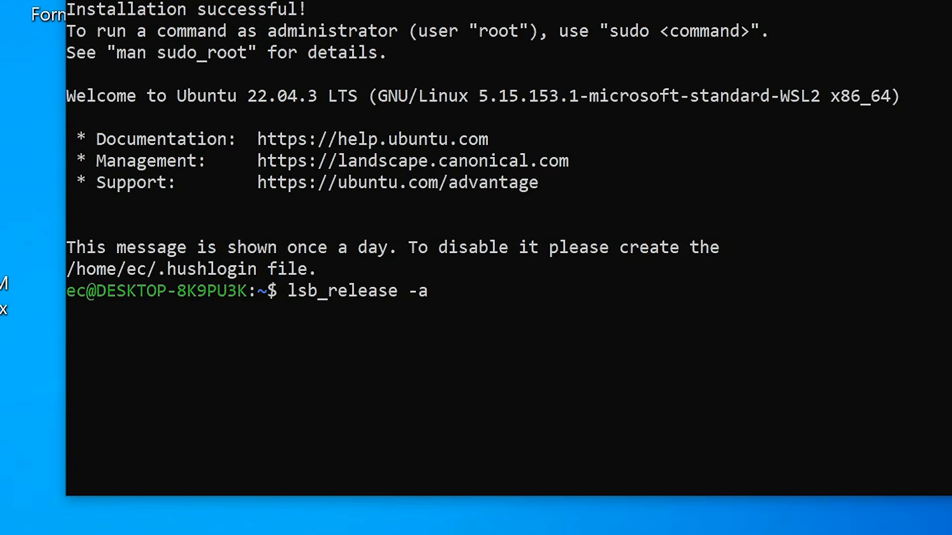
pyautogui.press('Return')
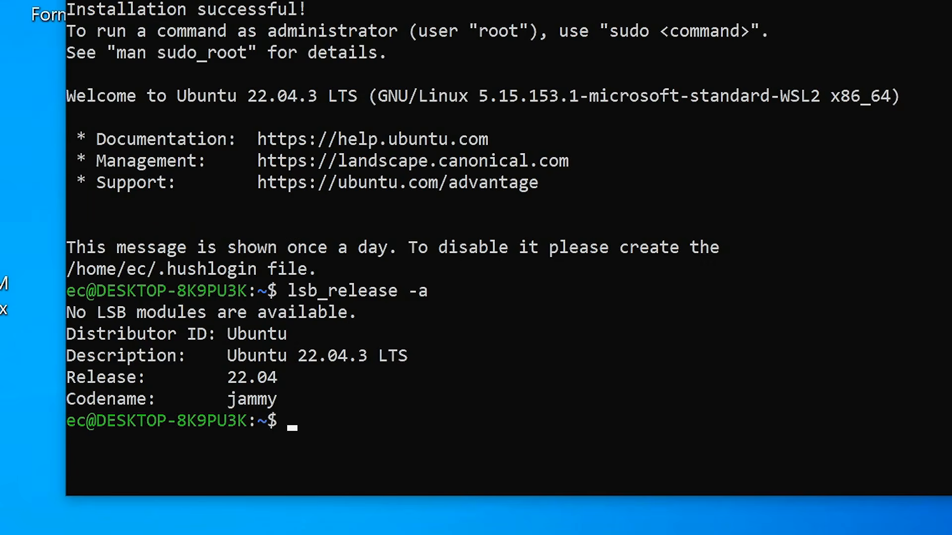
pyautogui.write('lsblk')
pyautogui.press('Return')
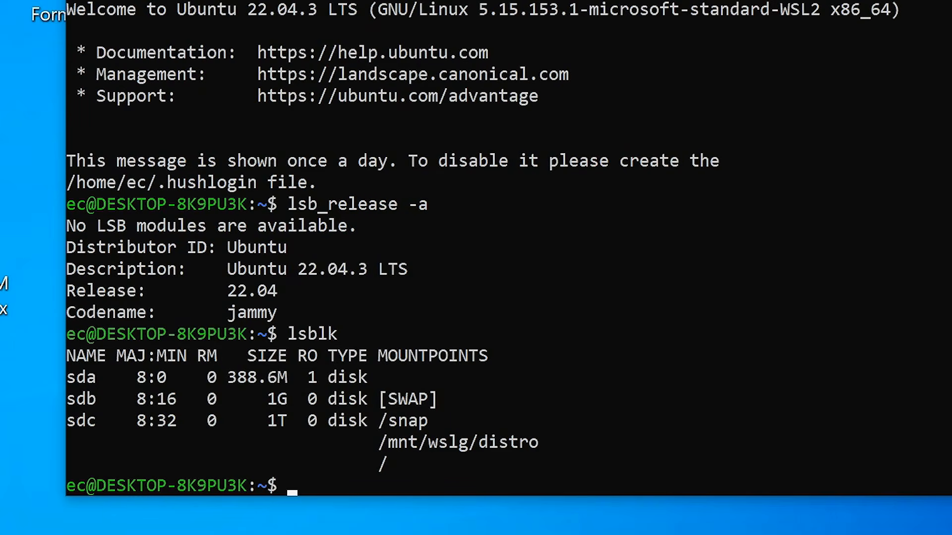